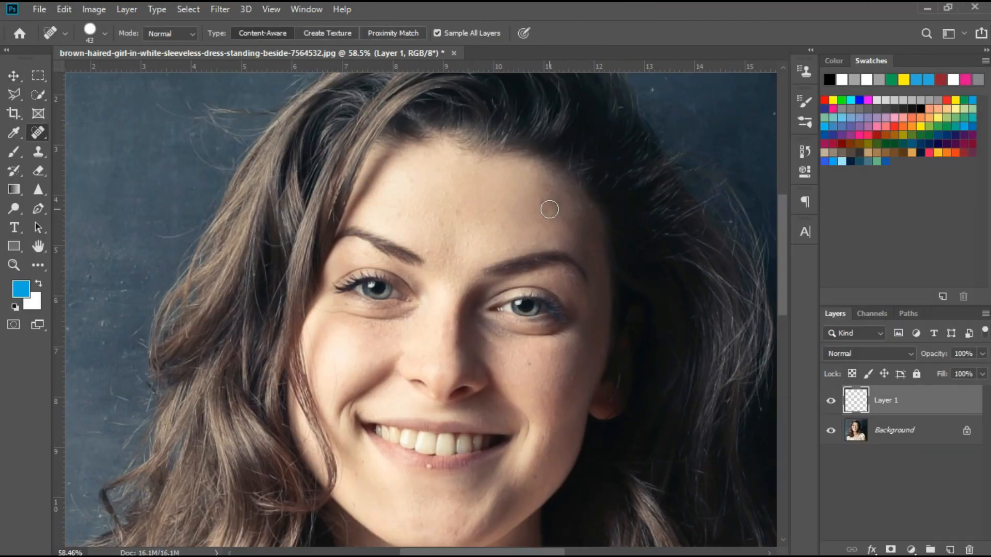
Heal the skin blemishes on the face and upper chest on Layer 1 with the healing brushes.
scroll(435, 273, "up", 3)
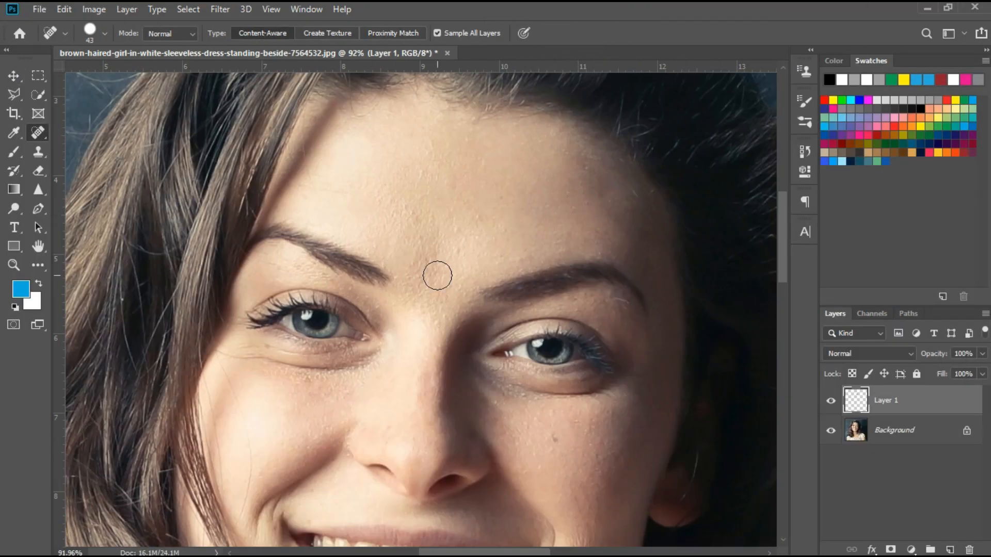
scroll(420, 511, "up", 4)
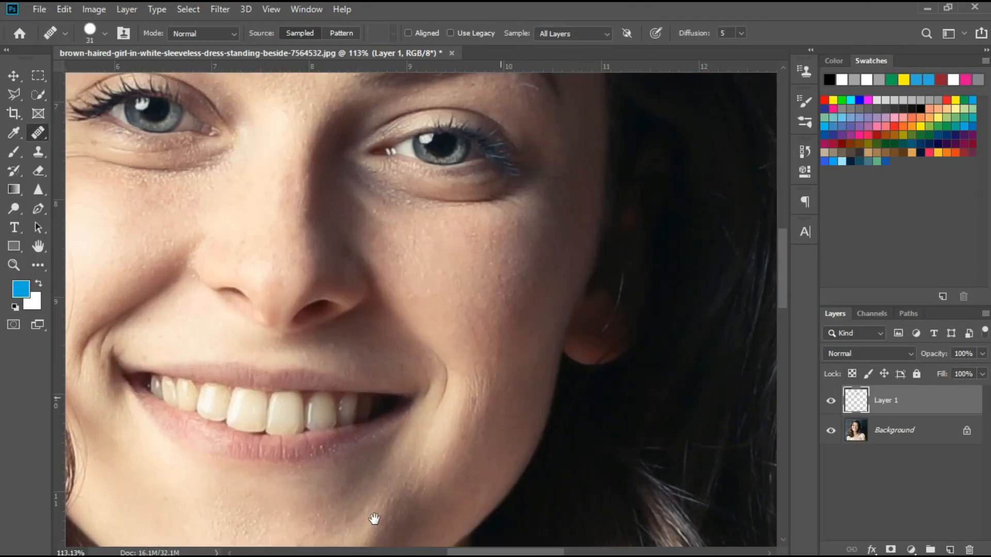
left_click_drag(241, 220, 246, 247)
left_click_drag(516, 516, 650, 117)
left_click_drag(650, 464, 506, 309)
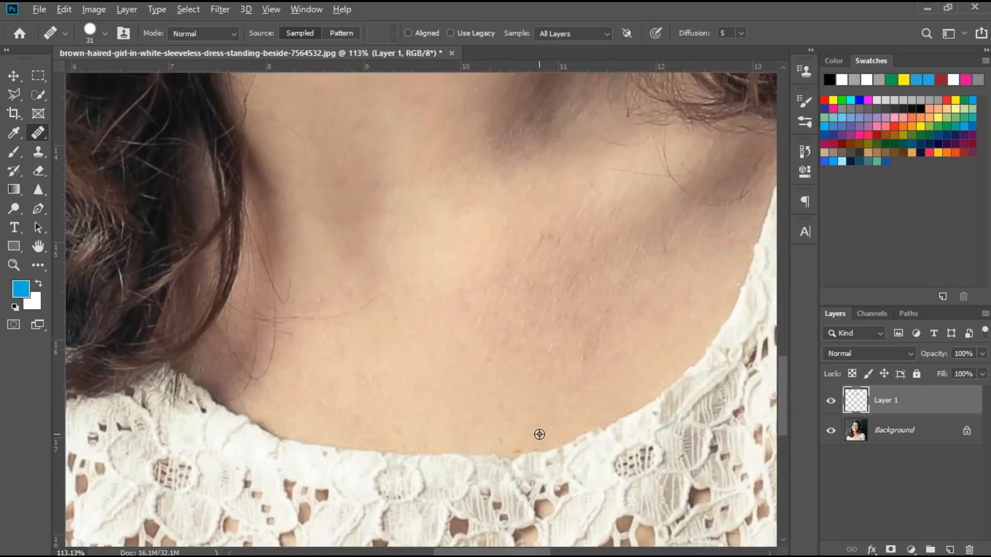
left_click_drag(516, 206, 470, 454)
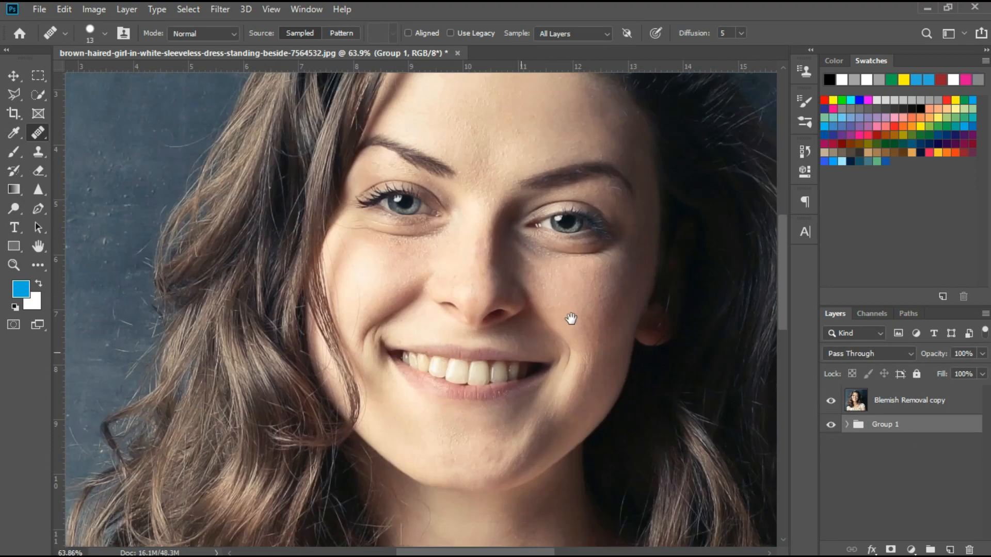
Rename the lower duplicate layer Blur and apply a Gaussian Blur with a 6.2-pixel radius to it.
double_click(920, 431)
type("Blur")
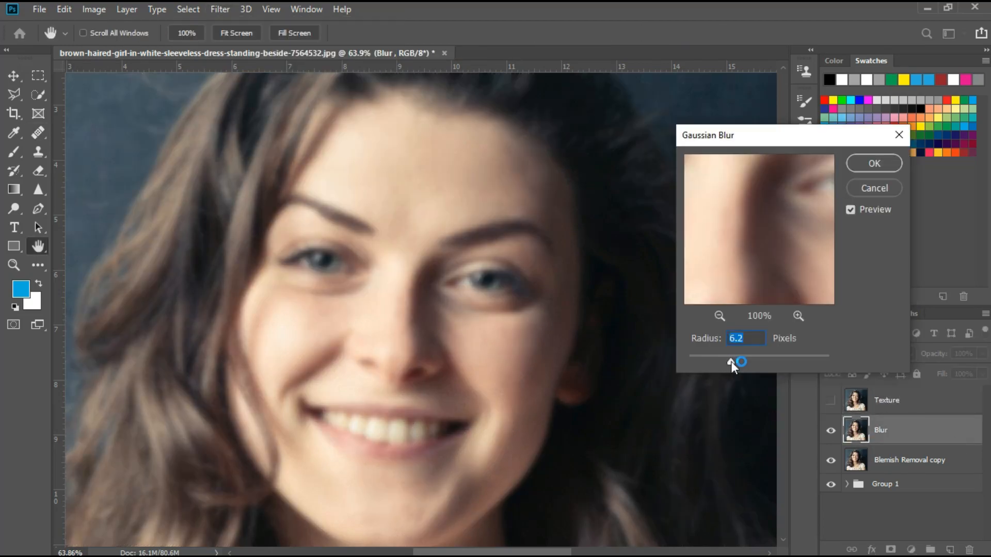
key("Return")
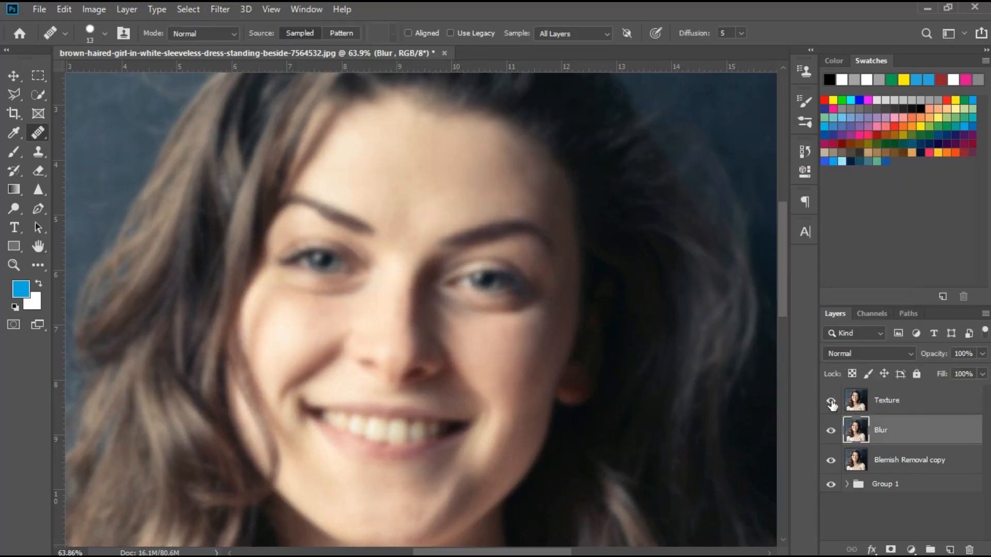
Open Apply Image for the Texture layer, and choose a lasso tool for working on the Blur layer.
left_click(94, 9)
left_click(164, 224)
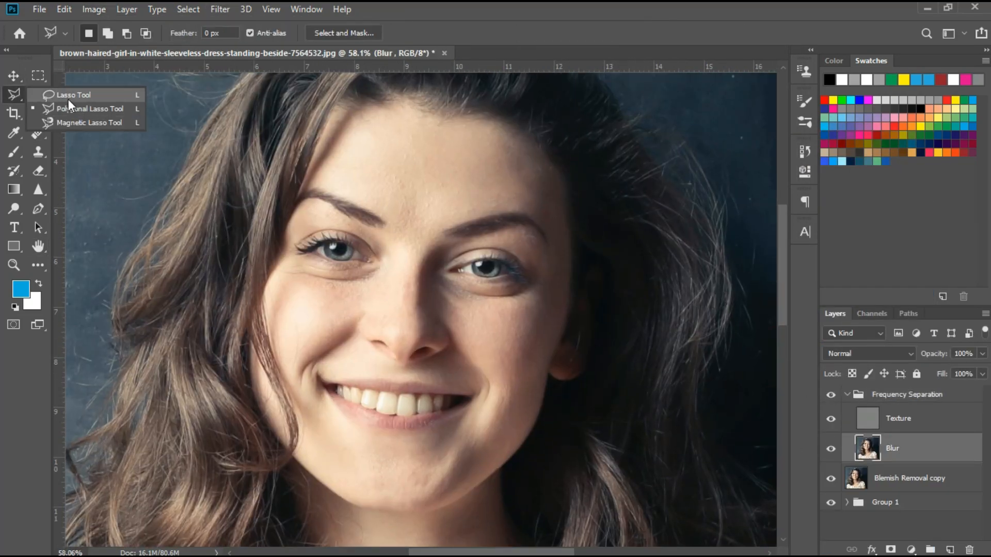
left_click(90, 108)
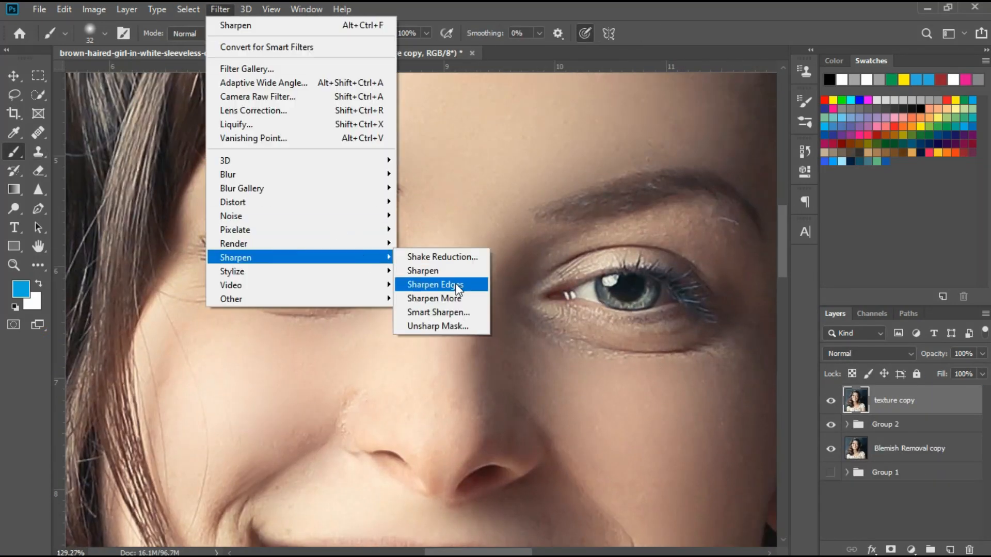
Apply a Sharpen filter to the texture copy layer and swap the painting colours for revealing the eyes on its black mask.
left_click(426, 326)
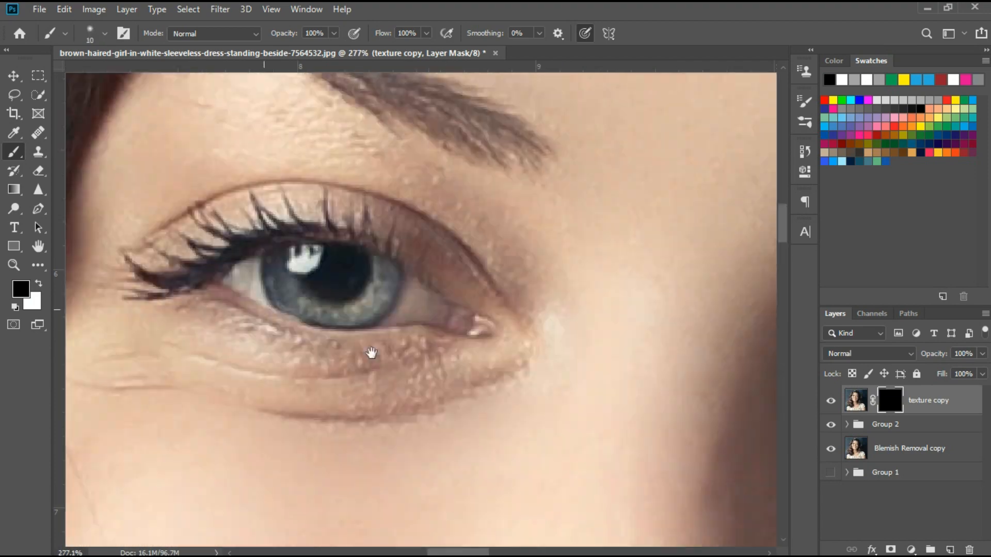
key("x")
scroll(409, 317, "down", 8)
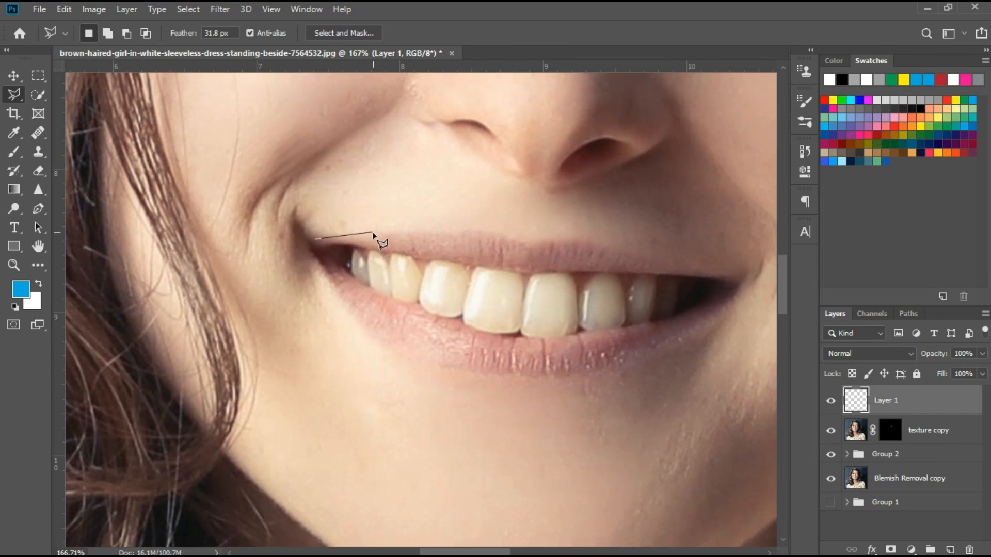
left_click(464, 231)
left_click(528, 245)
left_click(558, 239)
left_click(741, 289)
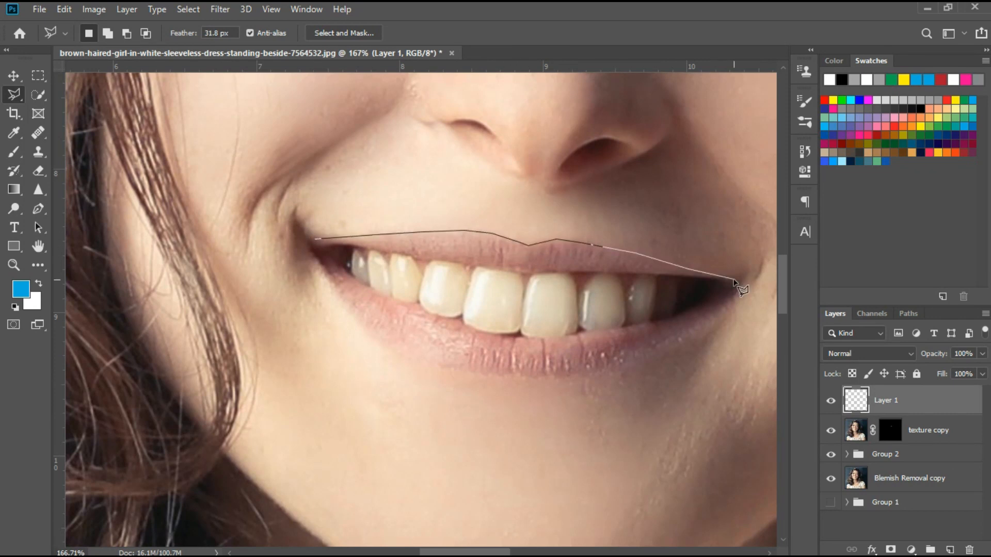
left_click(733, 279)
left_click(547, 272)
left_click(529, 274)
left_click(332, 245)
left_click(356, 278)
left_click(482, 333)
left_click(522, 337)
key("Escape")
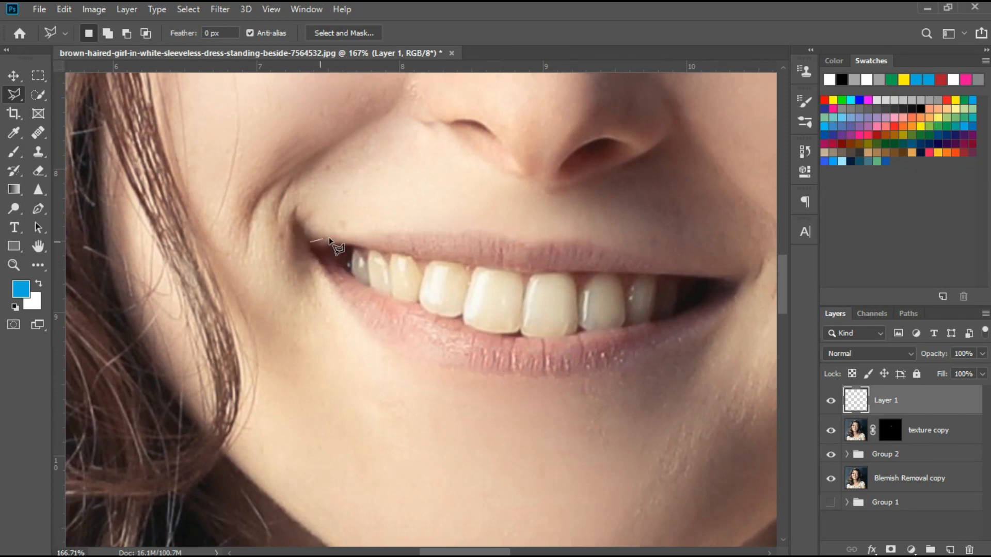
Outline the upper and lower lips with the Polygonal Lasso at 0 px feather, leaving out the teeth.
left_click(309, 241)
left_click(490, 236)
left_click(742, 283)
left_click(529, 273)
left_click(332, 246)
left_click(503, 335)
left_click(573, 336)
left_click(645, 324)
left_click(714, 286)
left_click(694, 336)
left_click(619, 361)
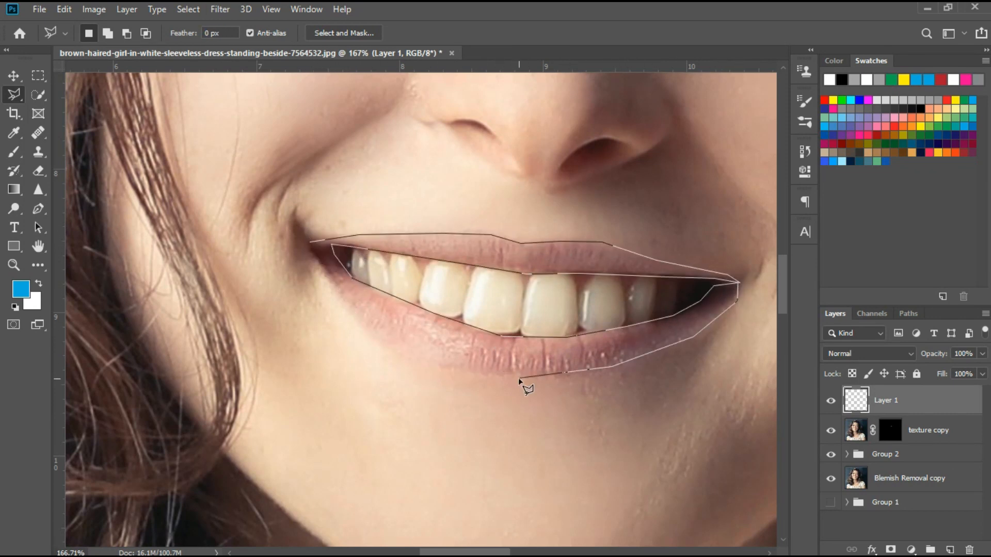
Set the blend mode of the pink lip colour on Layer 1 to Darken.
left_click(870, 353)
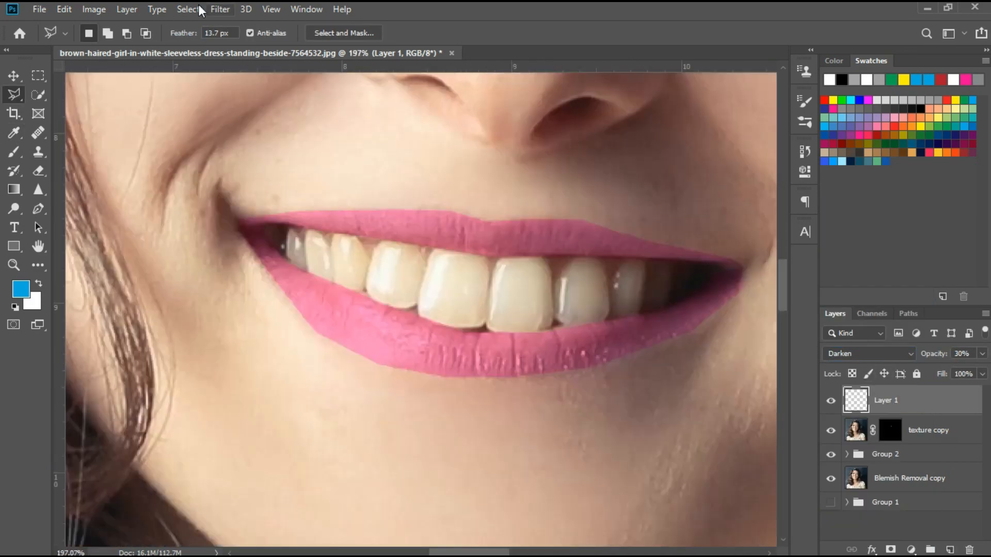
left_click(219, 9)
key("Escape")
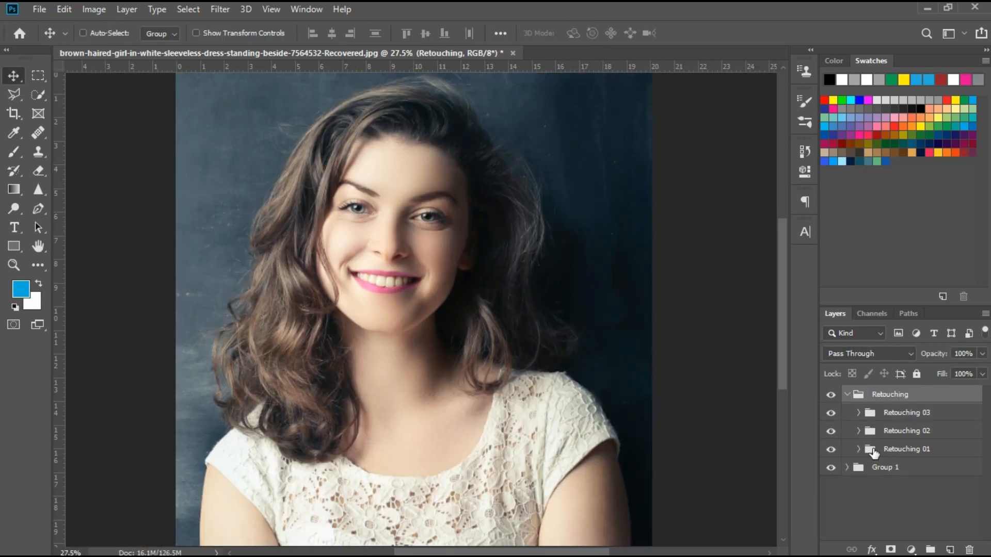
Compare the portrait with the Retouching group hidden, and show the group again with only Retouching 01 visible inside it.
left_click(846, 395)
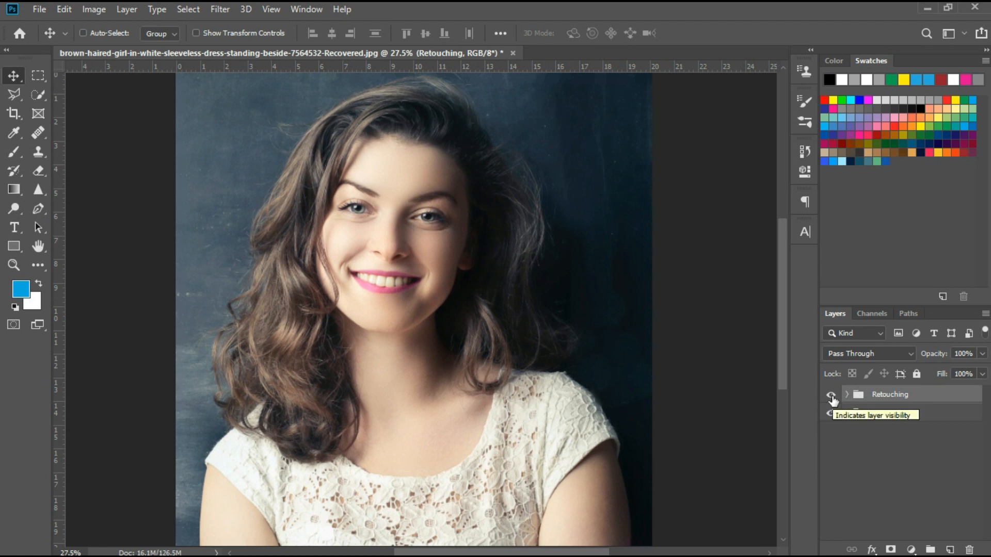
left_click(831, 397)
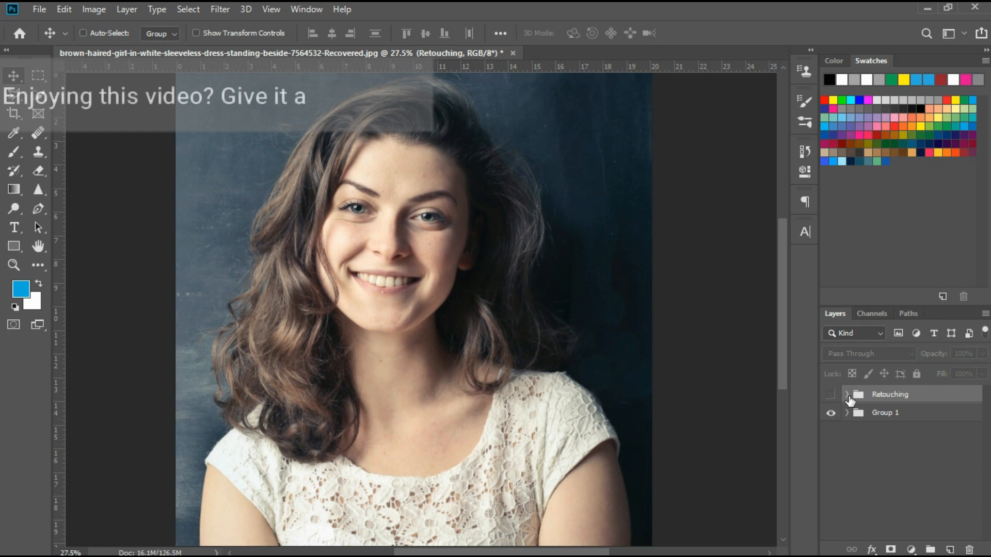
left_click(847, 394)
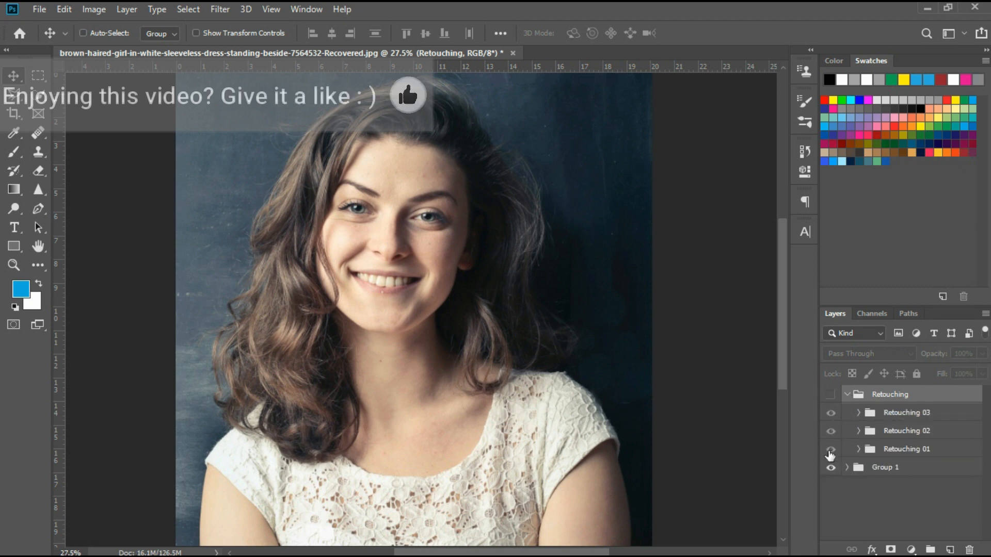
left_click(831, 395)
left_click(831, 428)
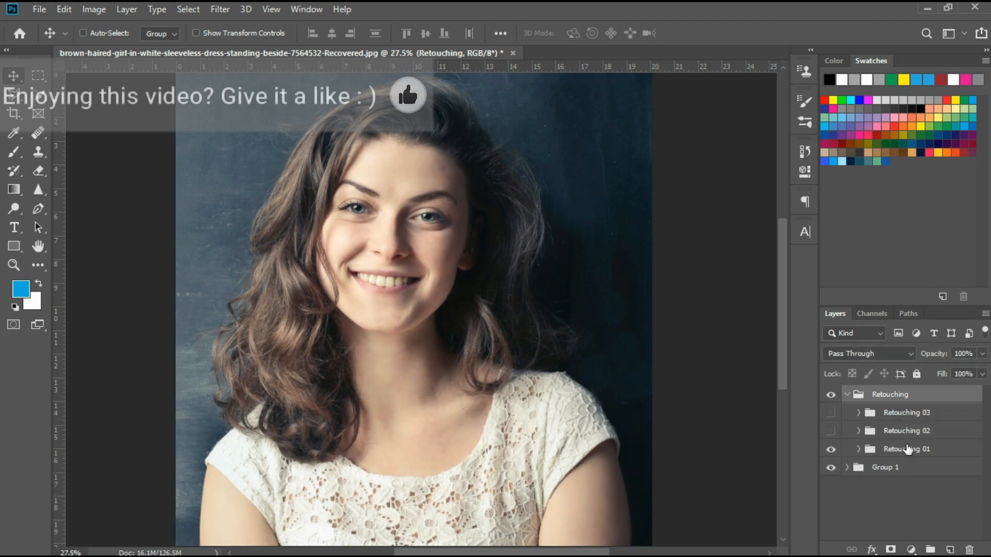
Toggle the visibility of Retouching 01 to compare the face with and without the blemish removal.
left_click(830, 451)
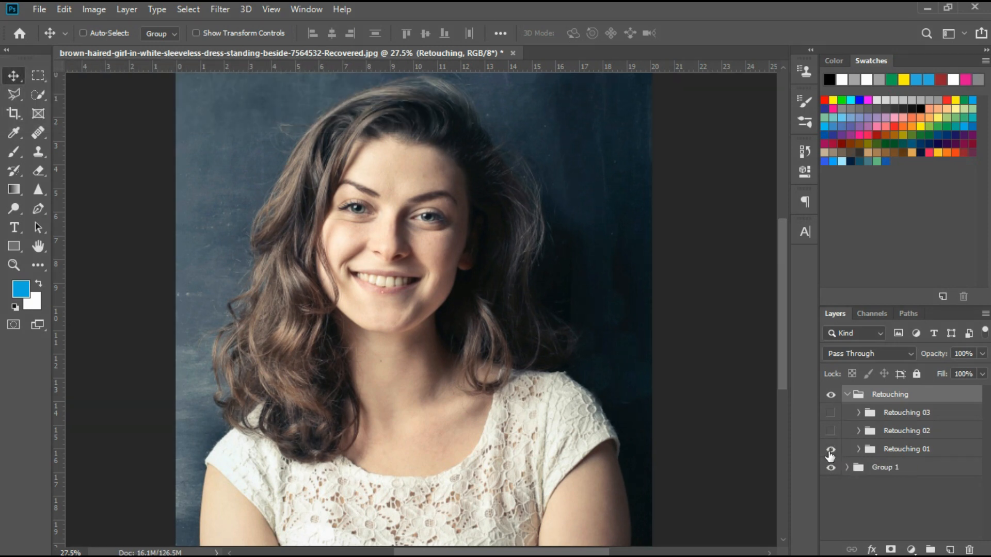
scroll(387, 221, "up", 3)
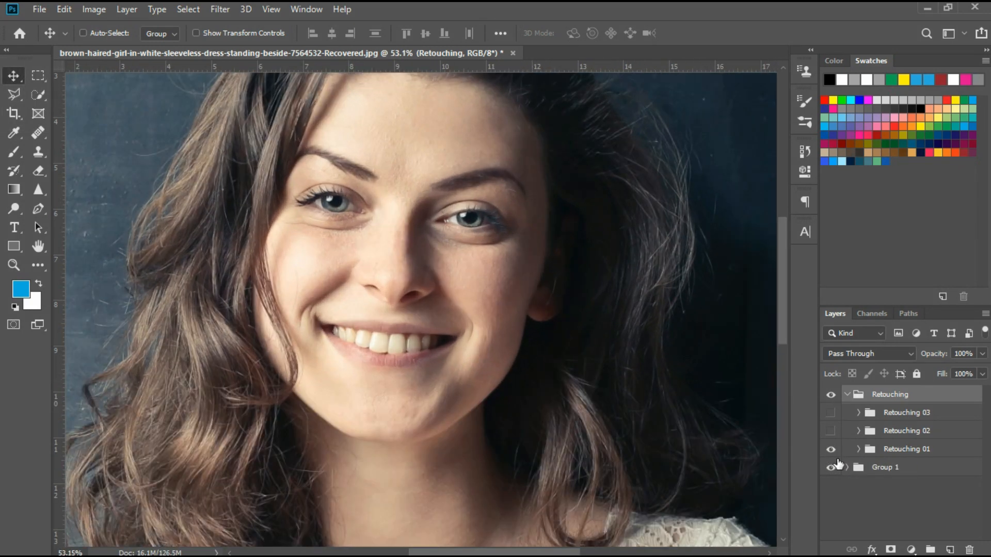
left_click_drag(449, 209, 454, 278)
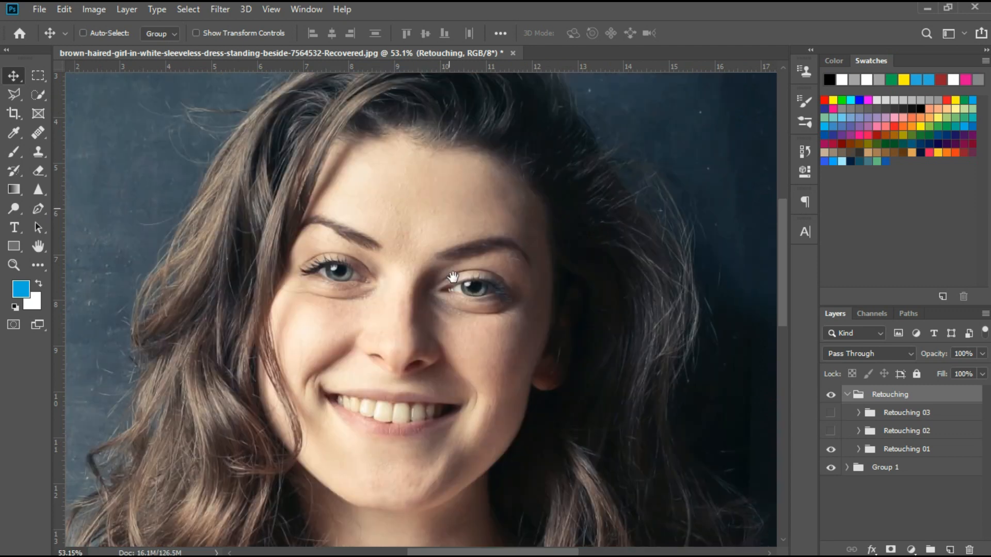
left_click(831, 450)
Show Retouching 02 and toggle its visibility to compare the skin smoothing on the face.
left_click(830, 432)
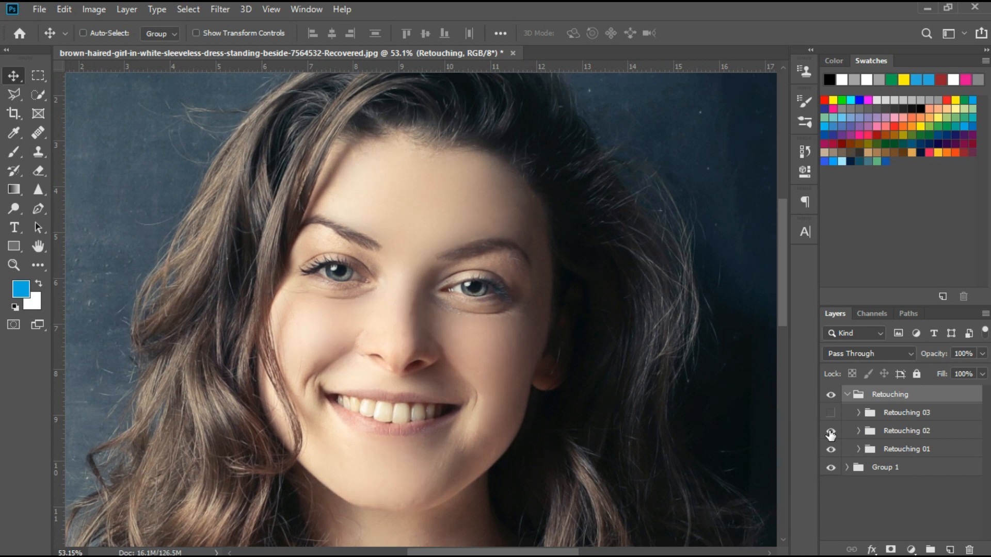
left_click(830, 433)
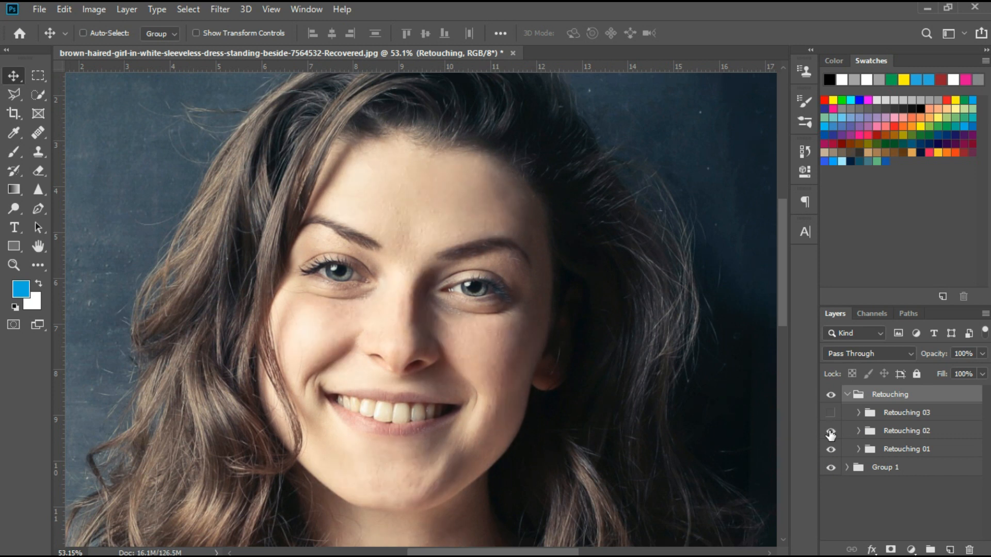
left_click(830, 433)
left_click(830, 433)
left_click(830, 432)
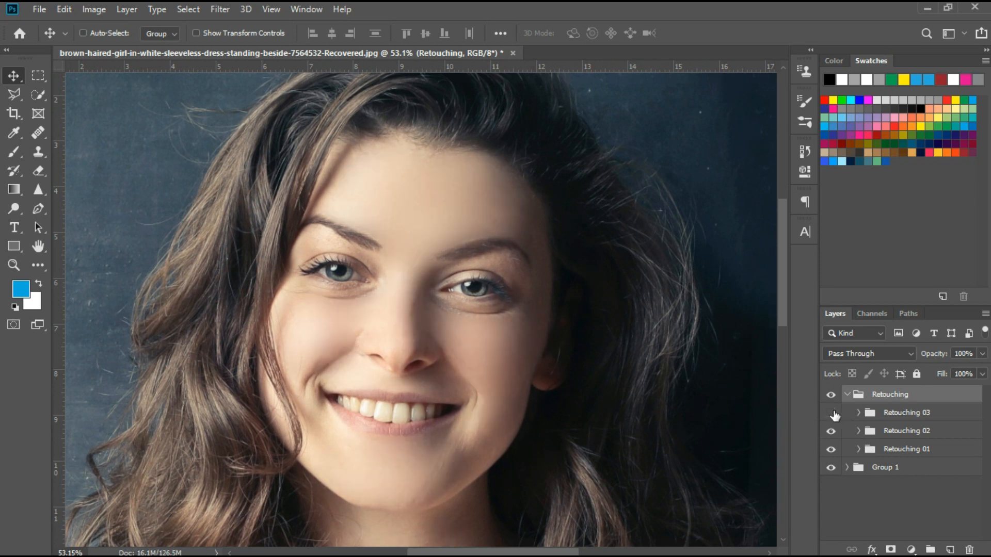
Show Retouching 03 and toggle its visibility to compare the lip colour and face shading.
left_click(831, 413)
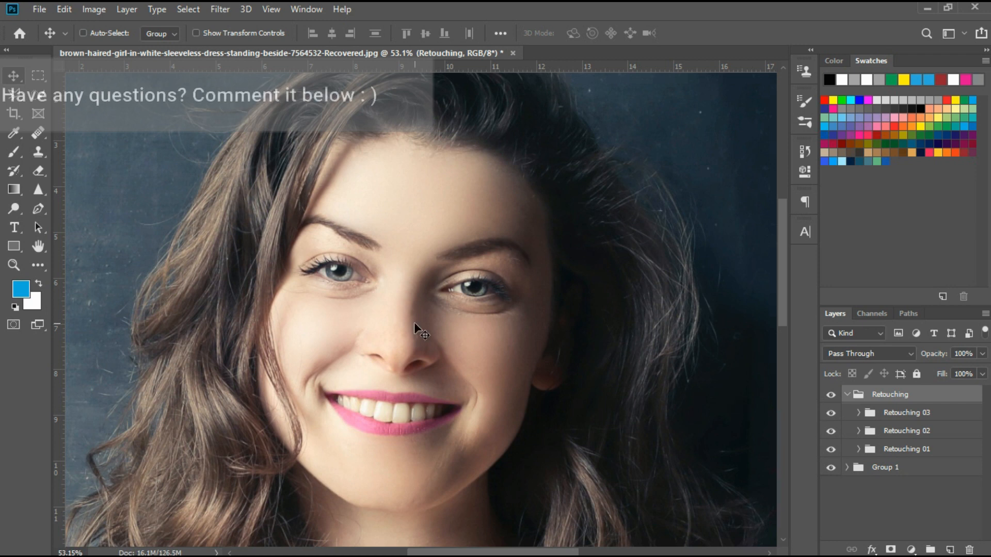
left_click(830, 413)
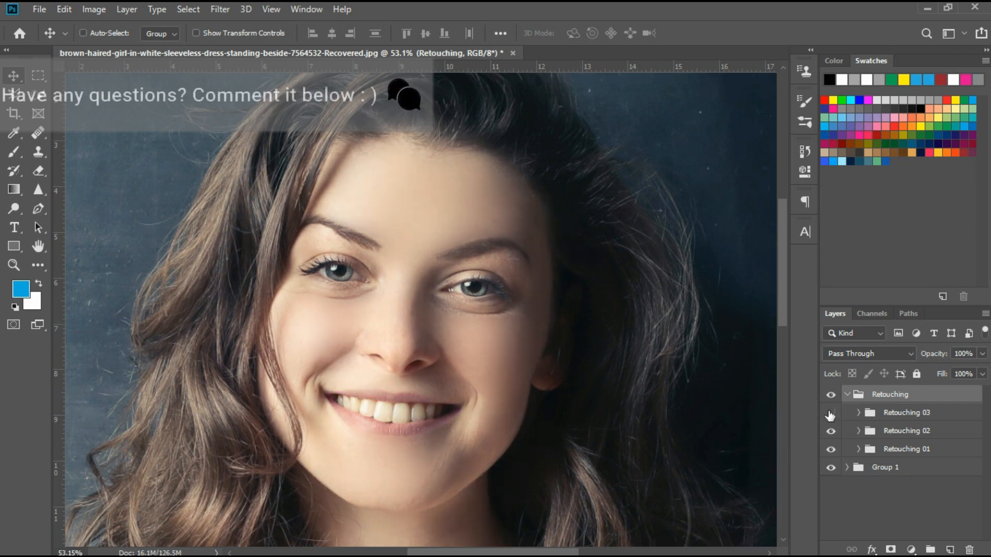
left_click(831, 413)
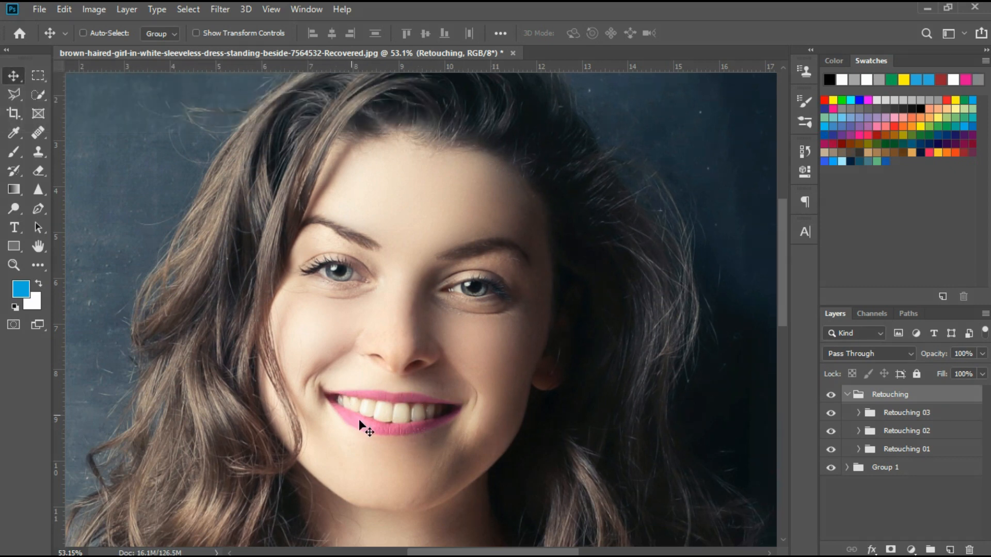
scroll(426, 249, "down", 5)
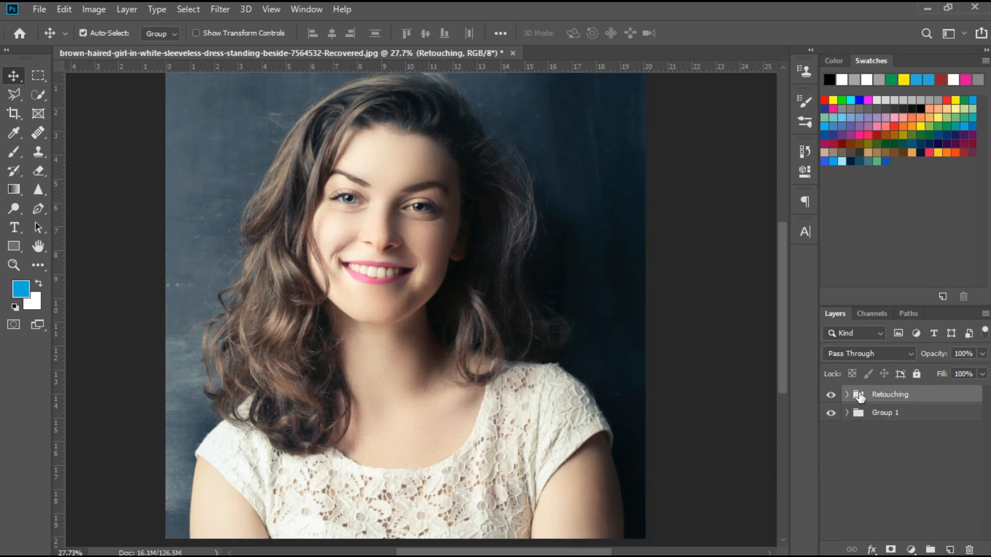
Duplicate the Retouching group, and hide the original Retouching group and Group 1.
key("ctrl+j")
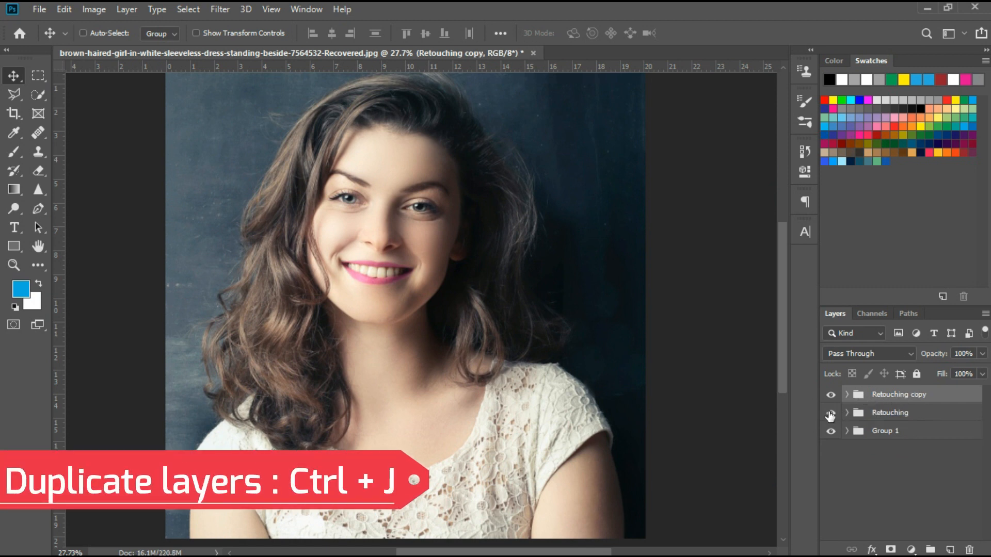
left_click(830, 433)
Merge the Retouching copy group with its nested groups into a single layer, and toggle its visibility to check it.
left_click(848, 394)
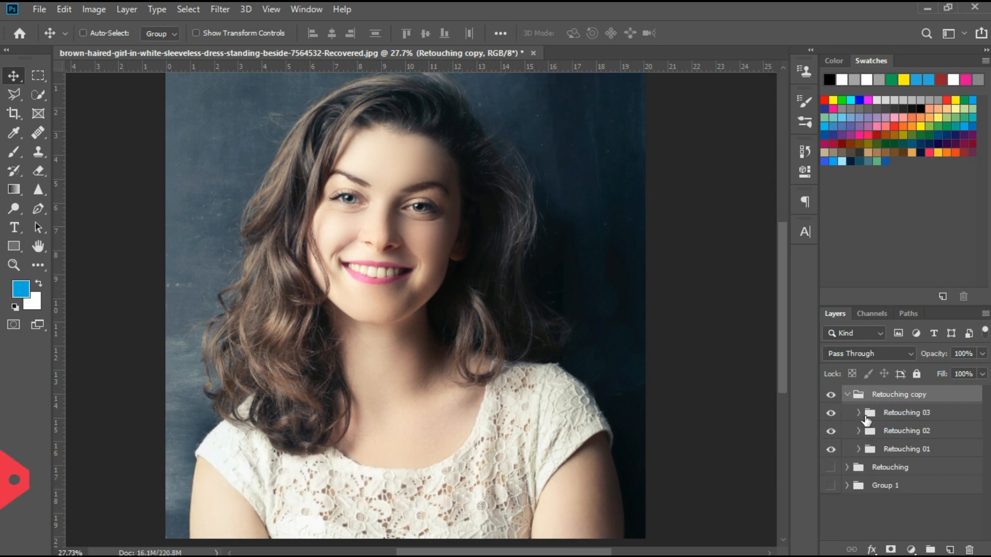
left_click(858, 413)
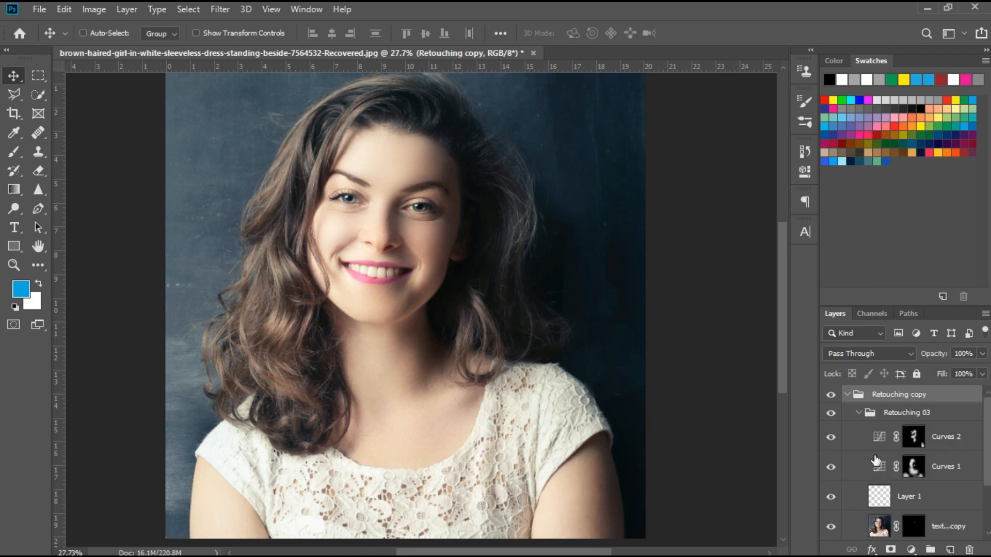
left_click(859, 413)
left_click(890, 415, "ctrl")
left_click(894, 433, "ctrl")
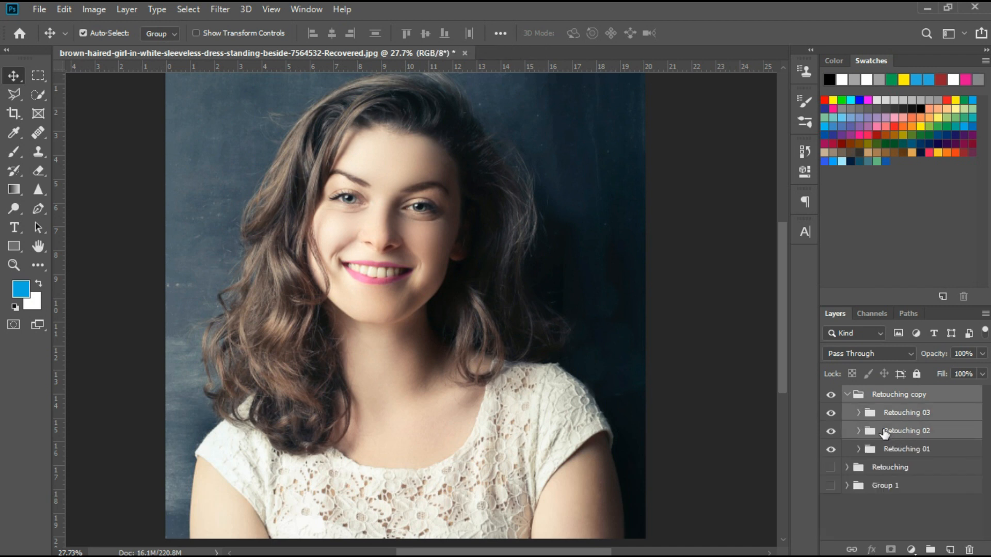
key("ctrl+e")
left_click(830, 401)
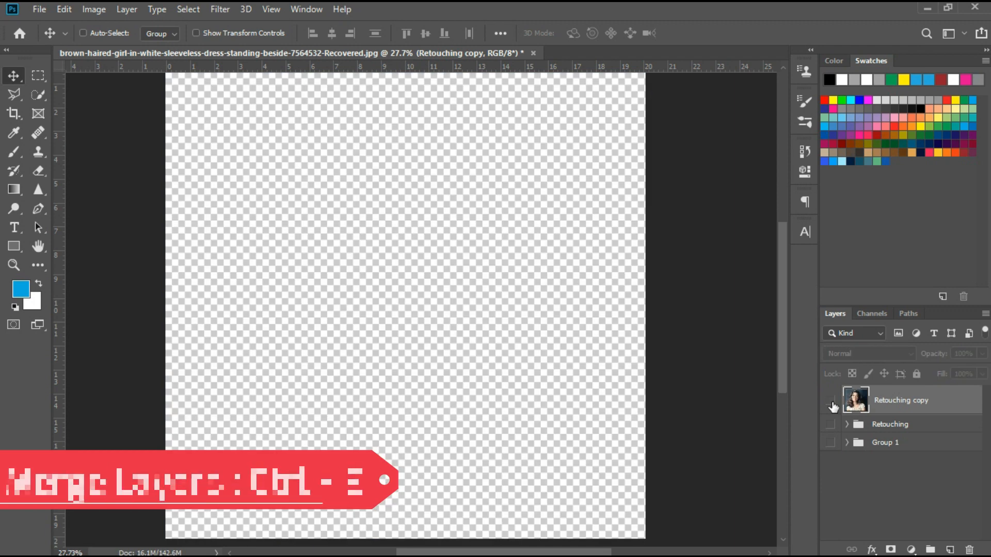
left_click(830, 400)
scroll(432, 309, "left", 3)
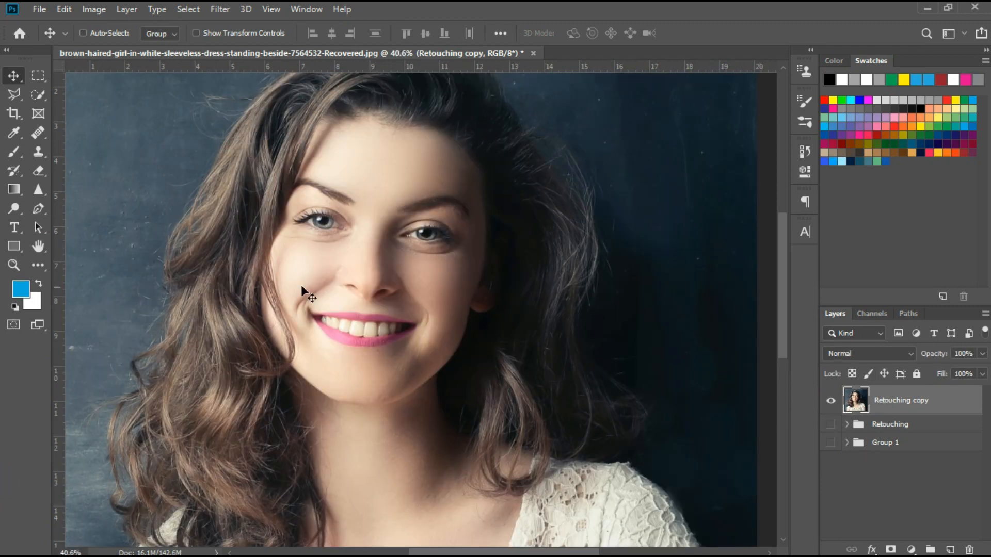
Make a narrow rectangular selection down the hair beside the face with the Rectangular Marquee tool.
scroll(295, 279, "down", 4)
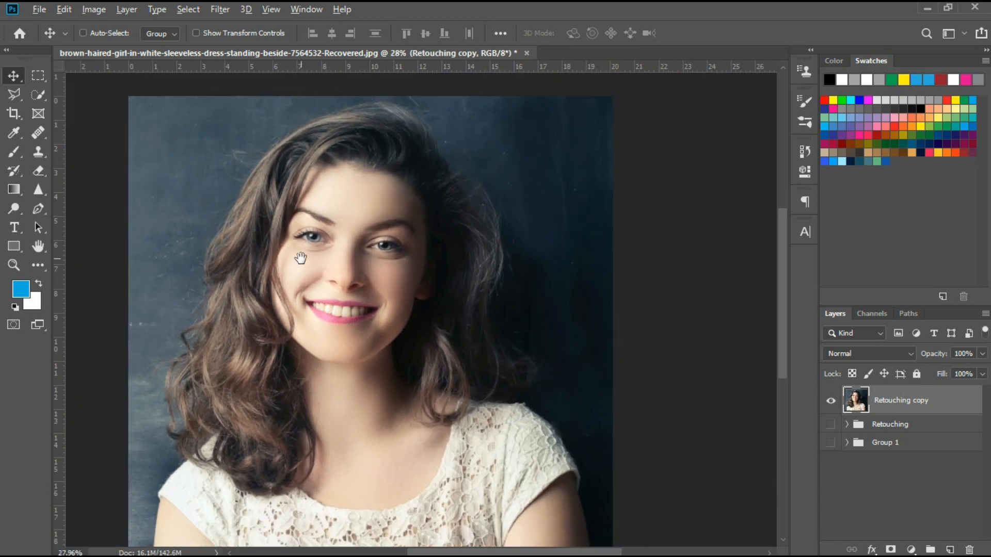
left_click_drag(300, 258, 379, 223)
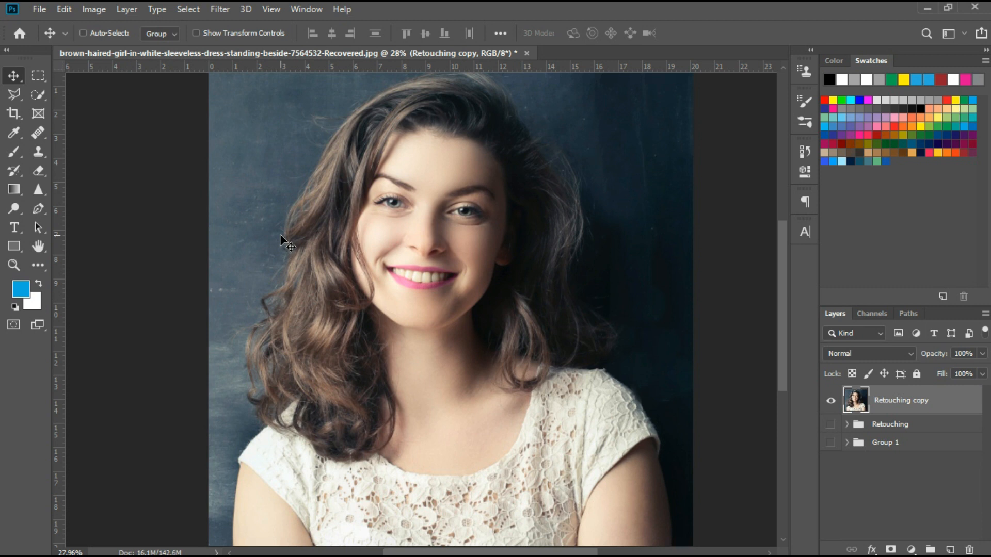
left_click(37, 78)
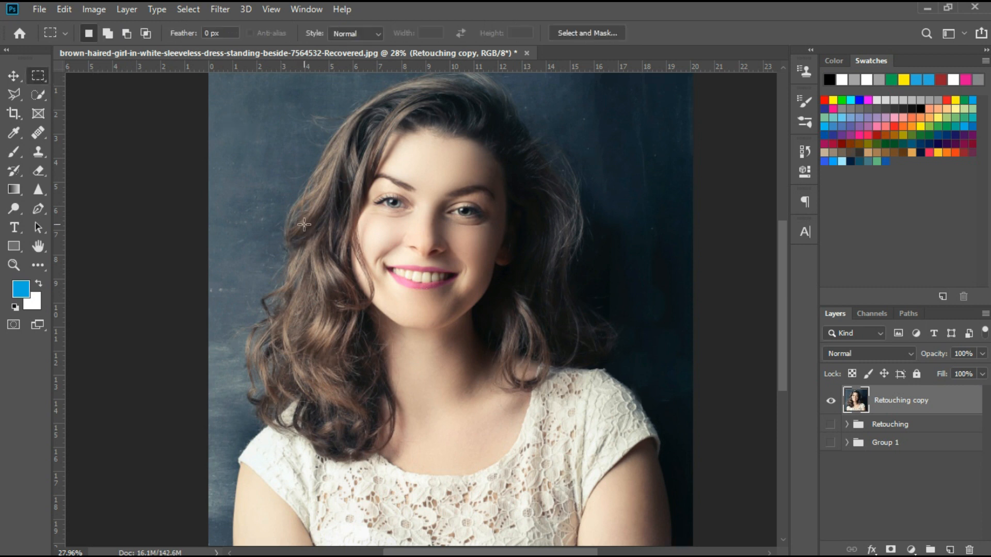
left_click_drag(300, 218, 346, 419)
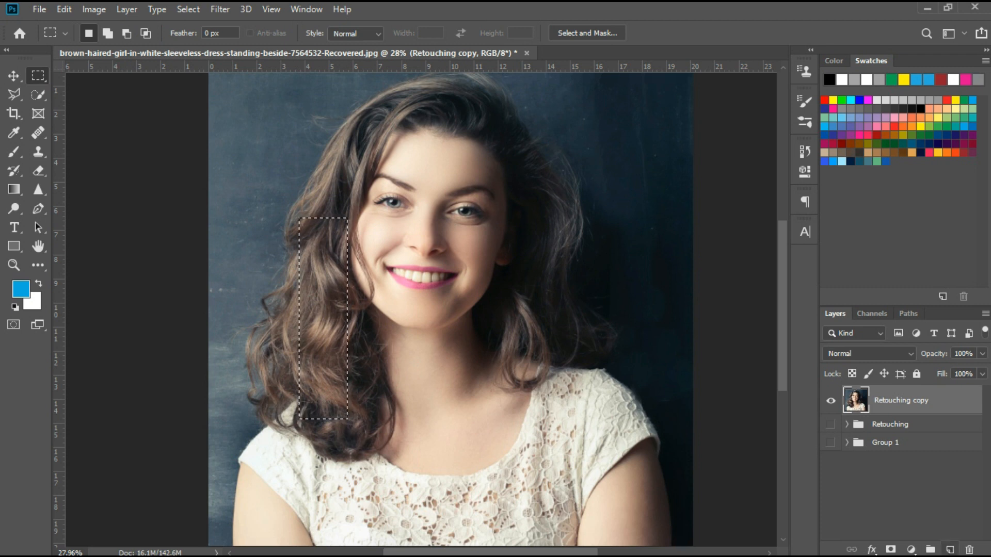
Add a new empty layer and a Gradient Map adjustment layer masked to the selected hair strip.
left_click(950, 550)
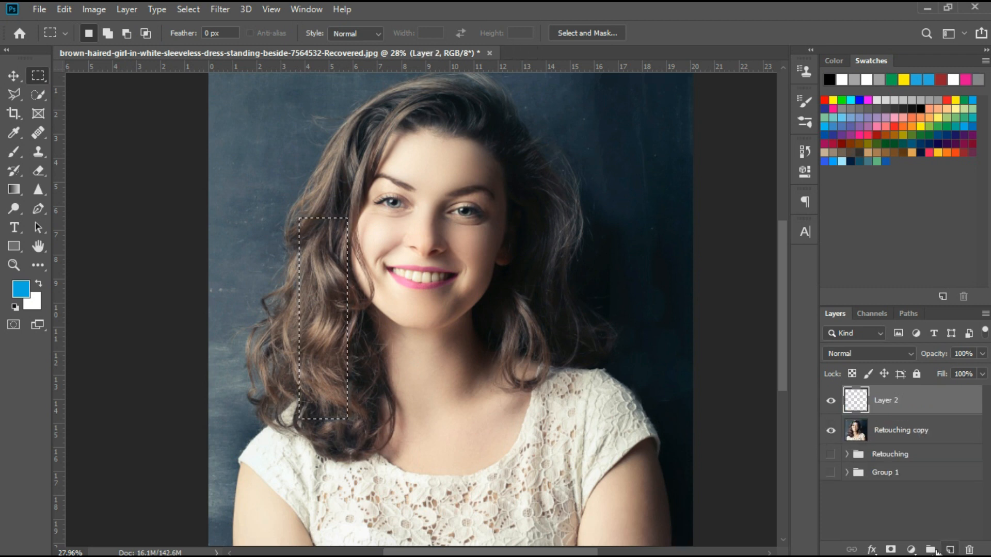
left_click(910, 550)
left_click(907, 524)
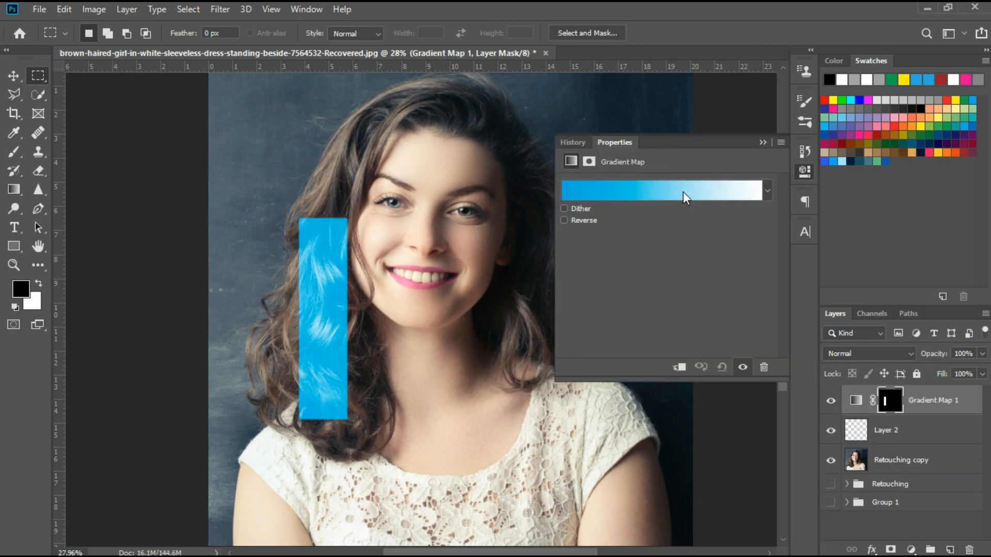
Edit the gradient map and set its starting colour stop to 3D2314.
left_click(683, 192)
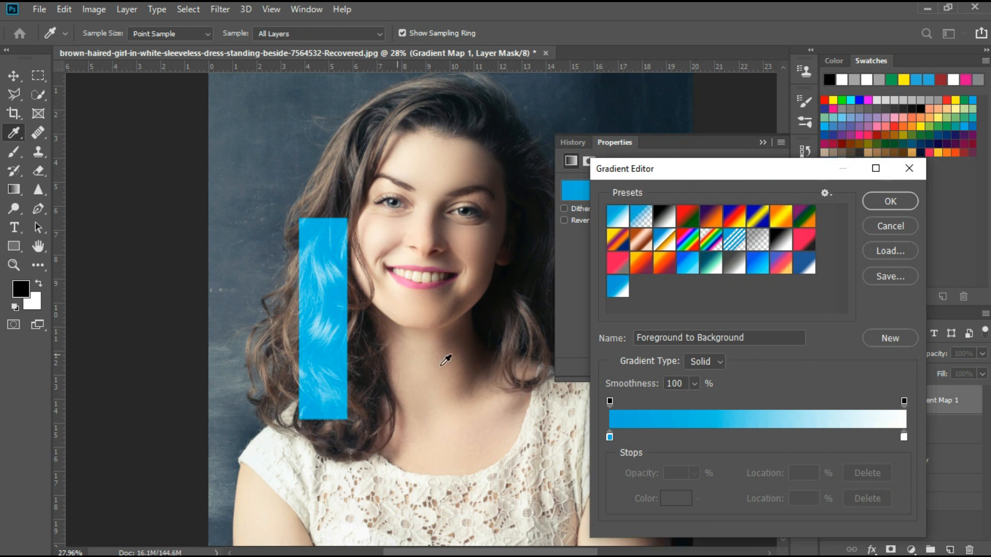
double_click(610, 437)
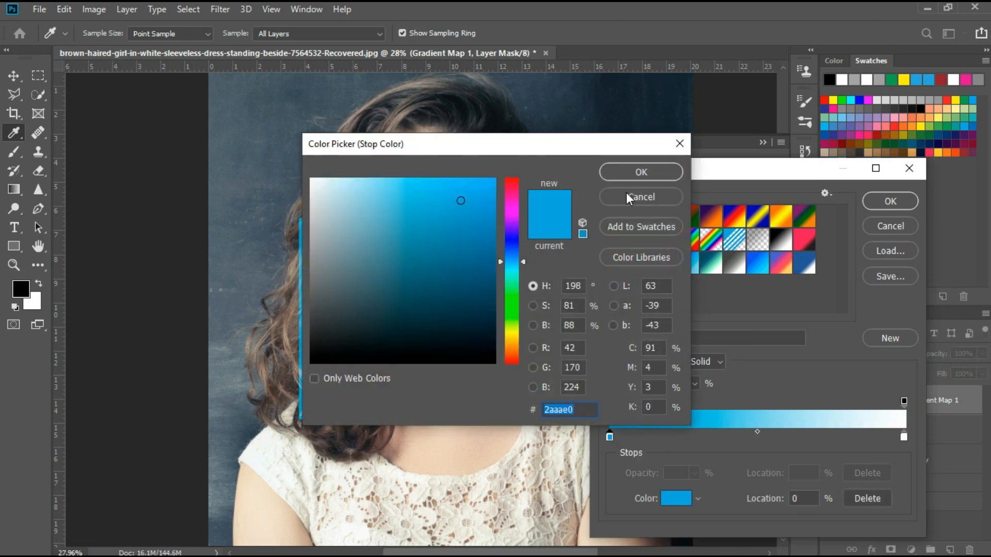
left_click_drag(484, 140, 526, 156)
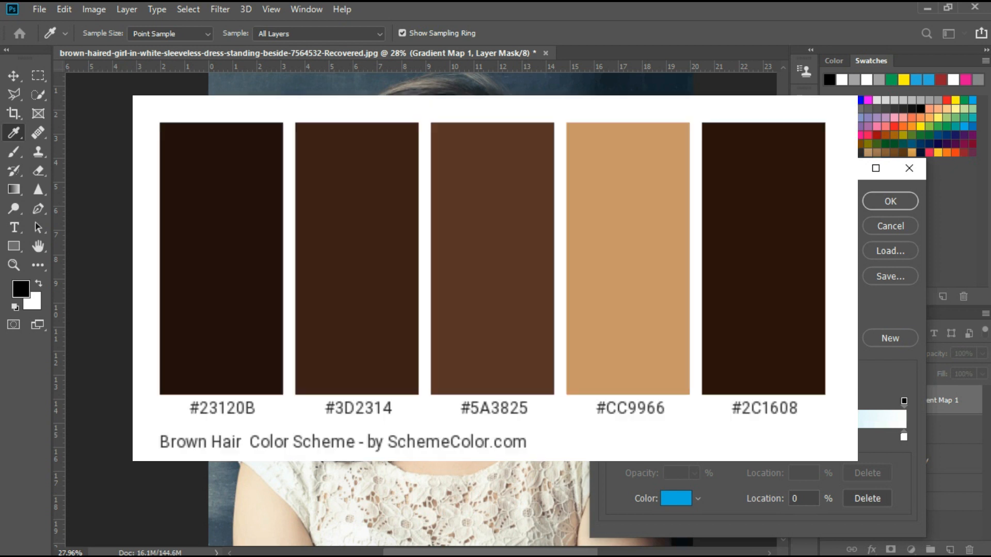
type("2")
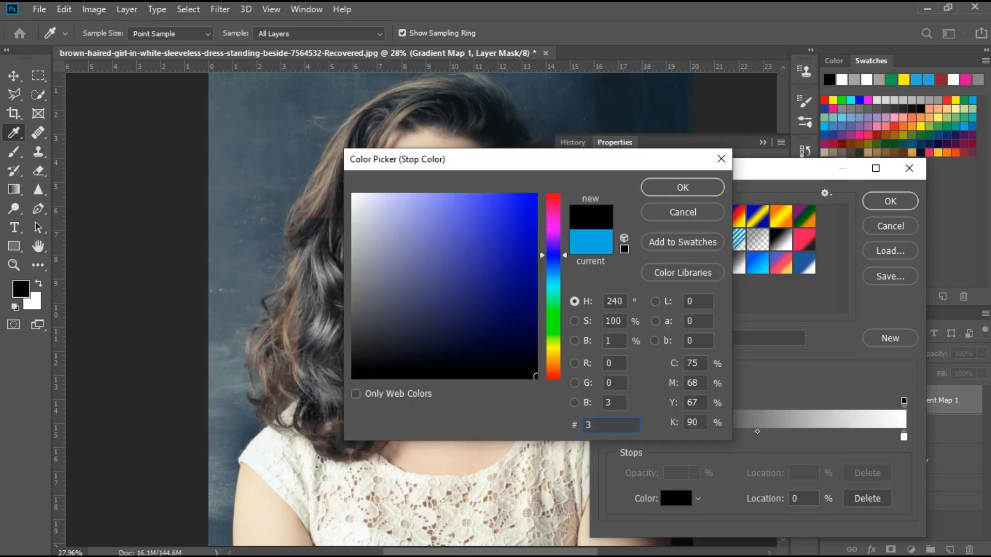
type("D2314")
left_click(684, 188)
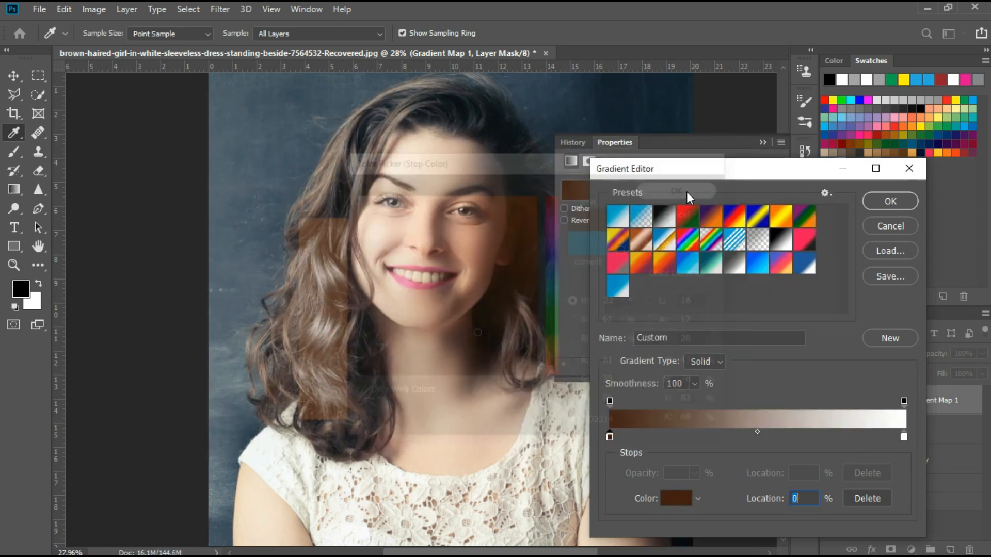
Add a colour stop at the middle of the gradient and set the end stop's colour to cc9966.
left_click(756, 436)
double_click(903, 437)
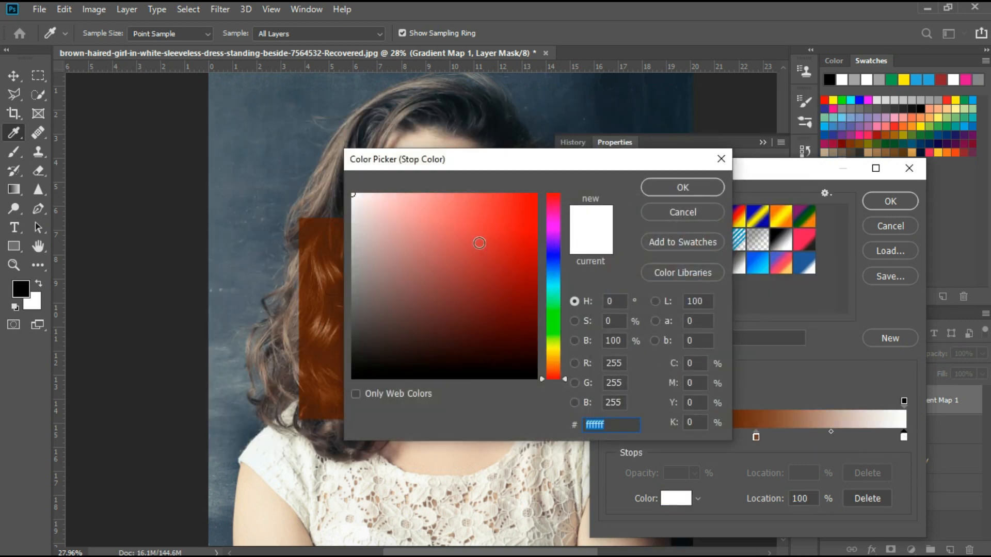
type("cc99")
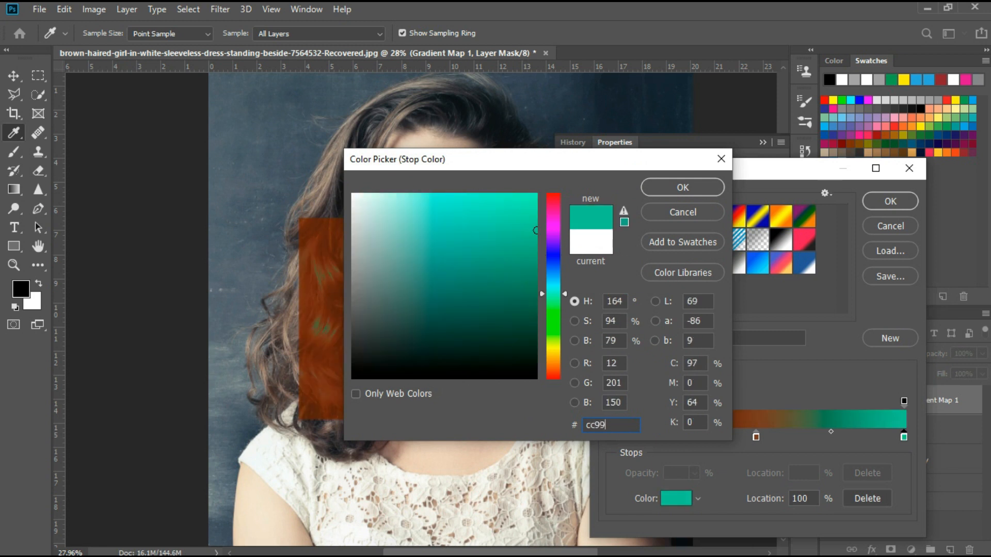
type("66")
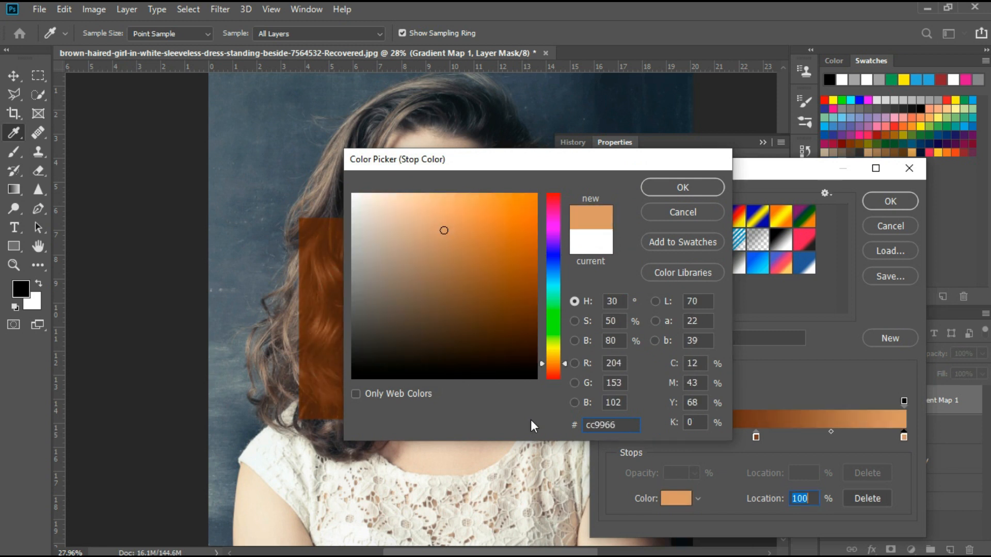
key("Return")
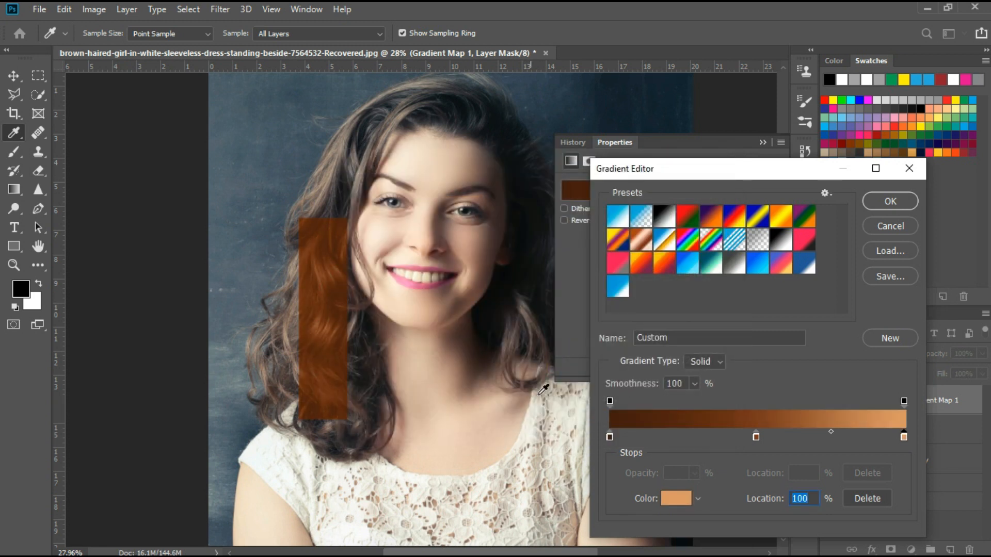
Set the gradient's middle stop to colour 5A3825 at 34% location and accept the gradient.
double_click(755, 437)
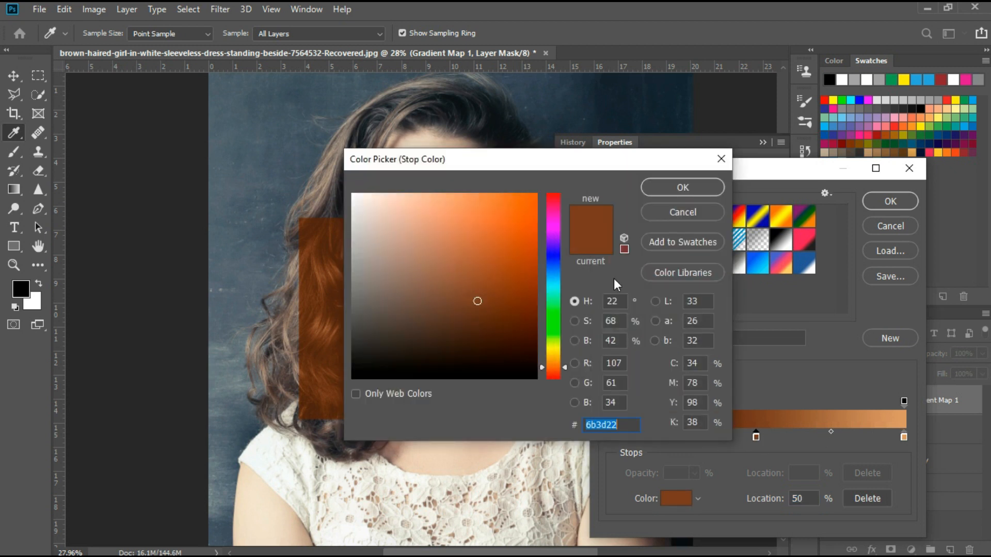
type("5")
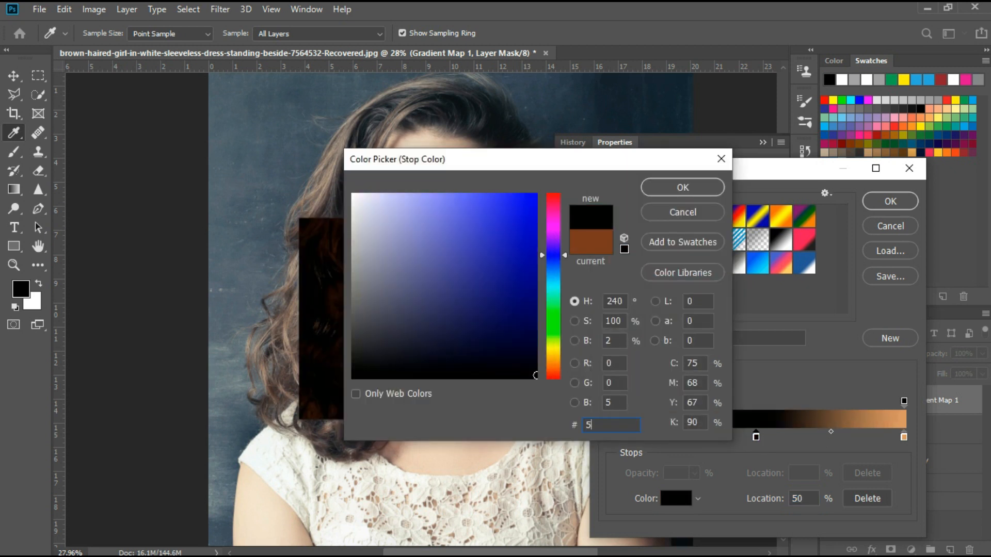
type("A3825")
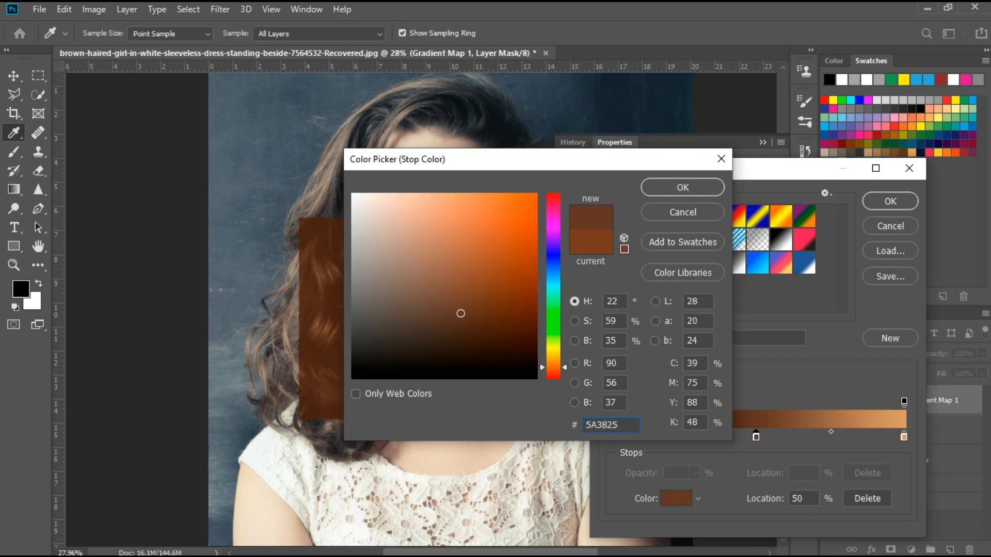
key("Return")
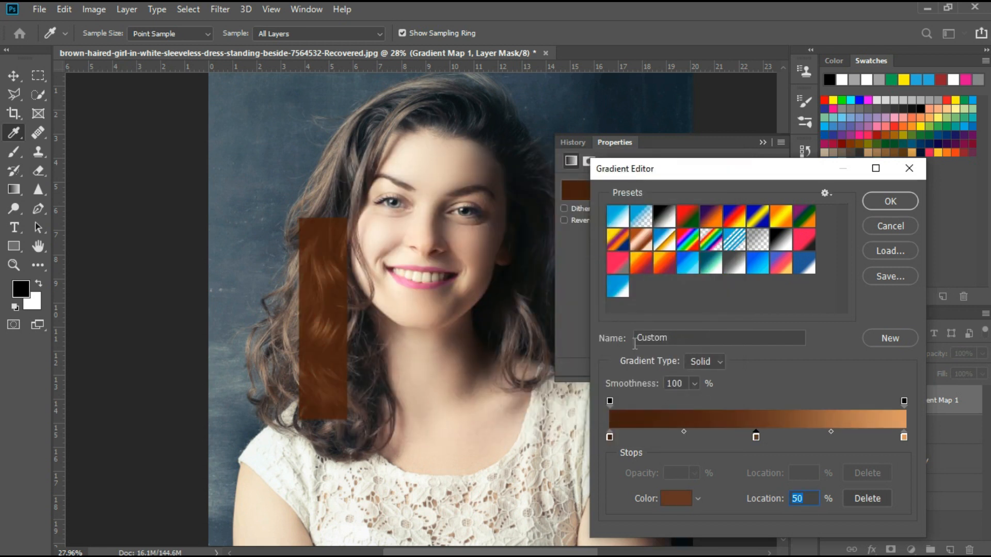
left_click_drag(755, 440, 712, 437)
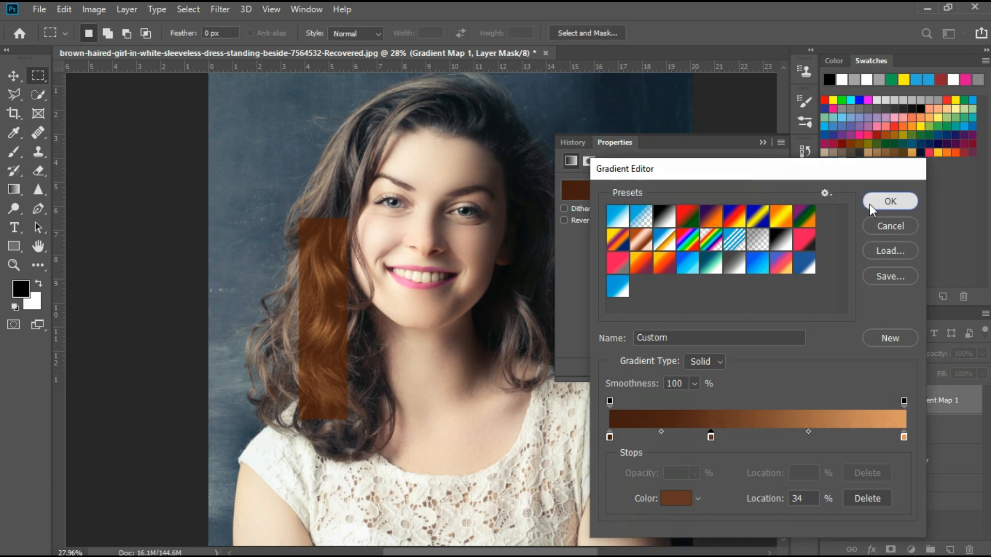
left_click(890, 201)
left_click(763, 142)
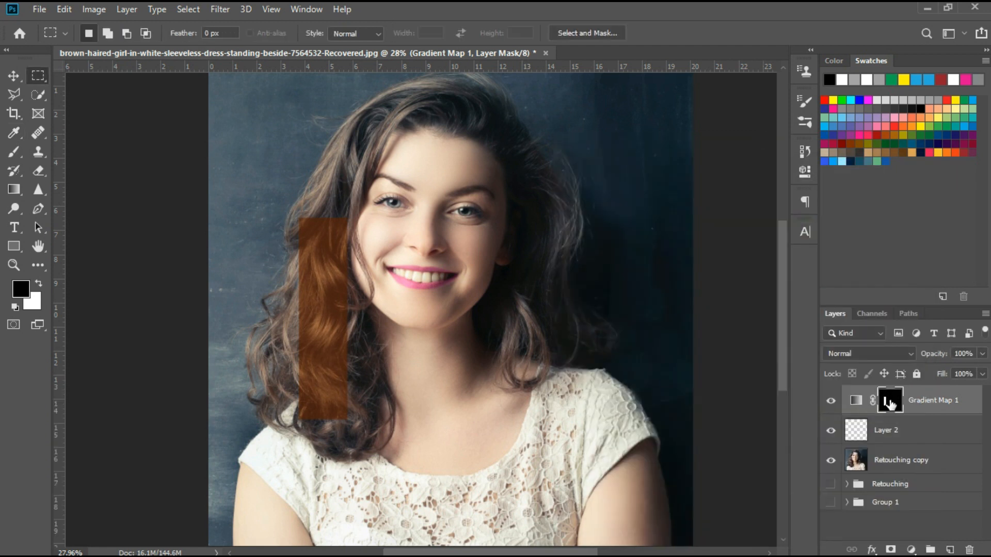
Select the area around the recoloured hair strip, fill the gradient map's mask there with black, and deselect.
left_click_drag(279, 189, 406, 471)
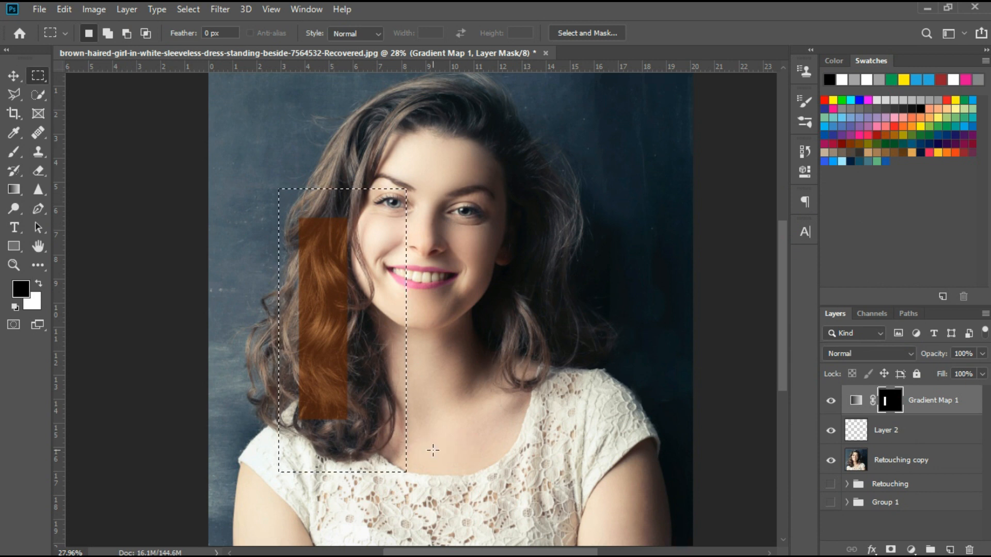
key("i")
key("shift+BackSpace")
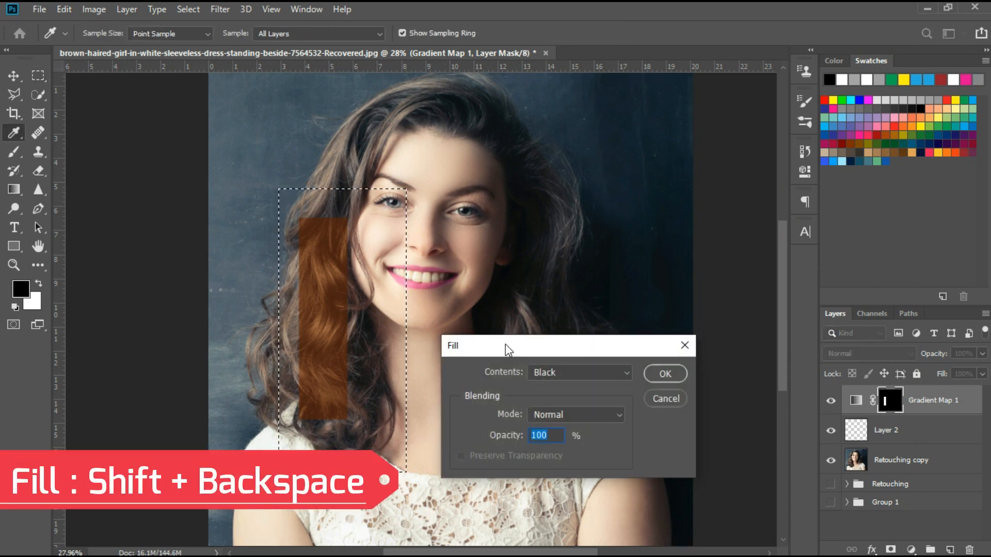
left_click_drag(505, 345, 523, 264)
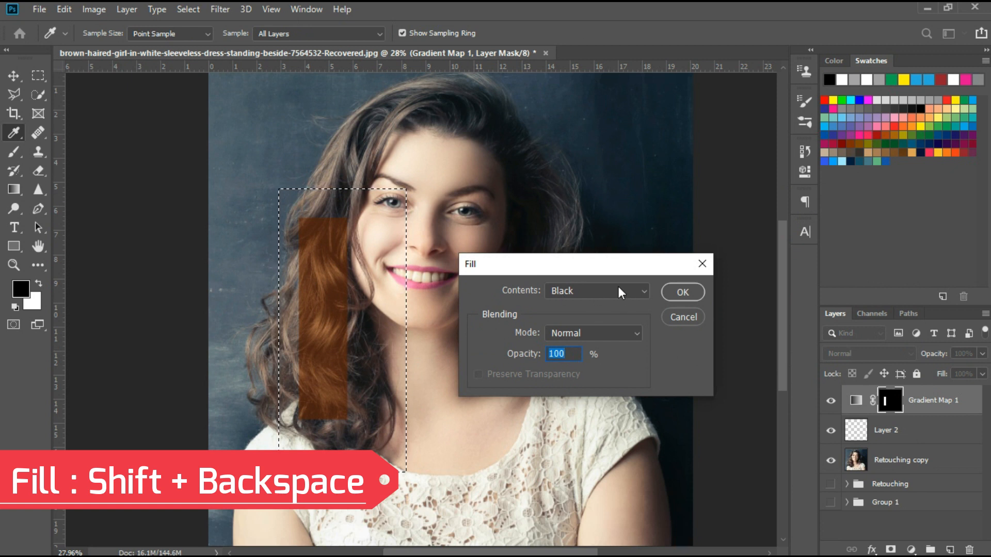
left_click(676, 293)
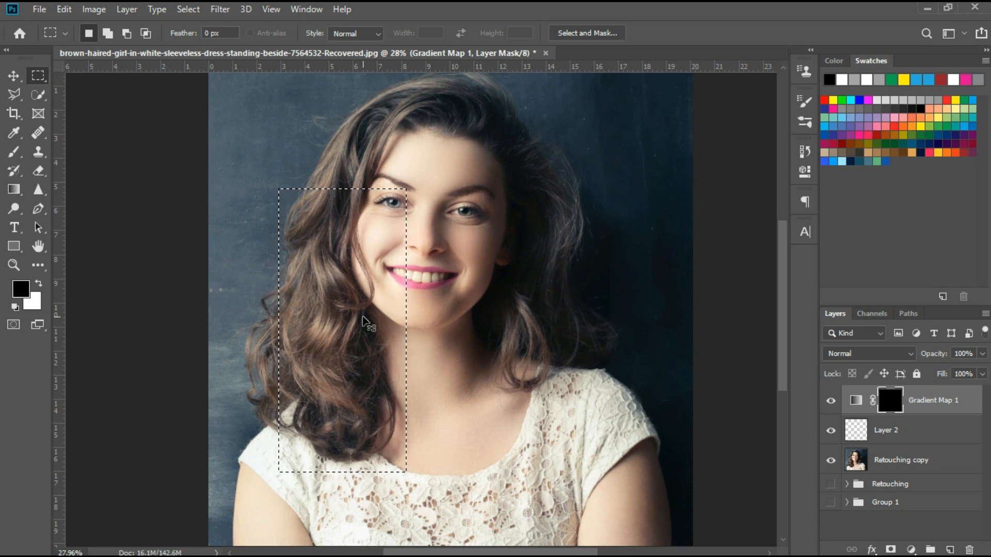
key("ctrl+d")
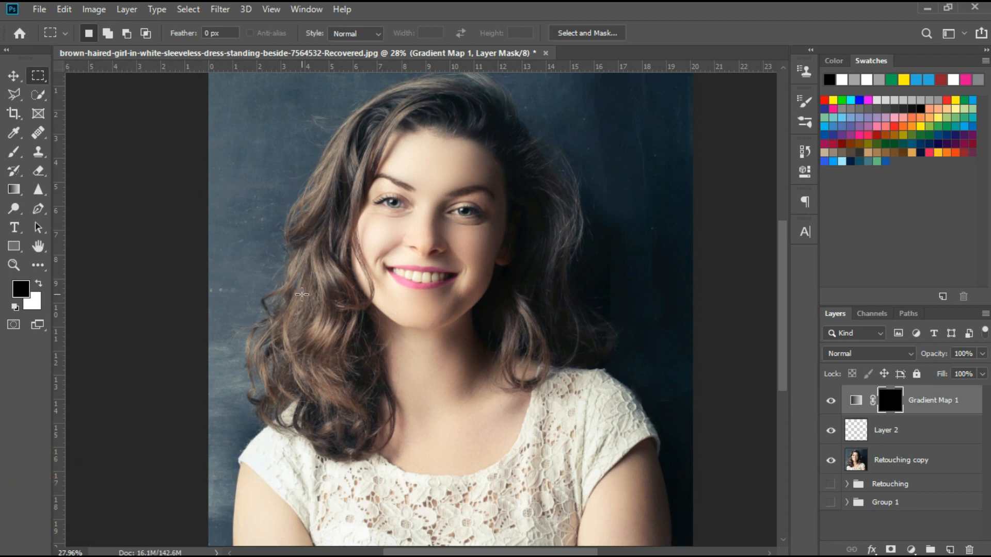
Set up a soft brush of 333 px with 5% flow and white as the foreground colour.
key("b")
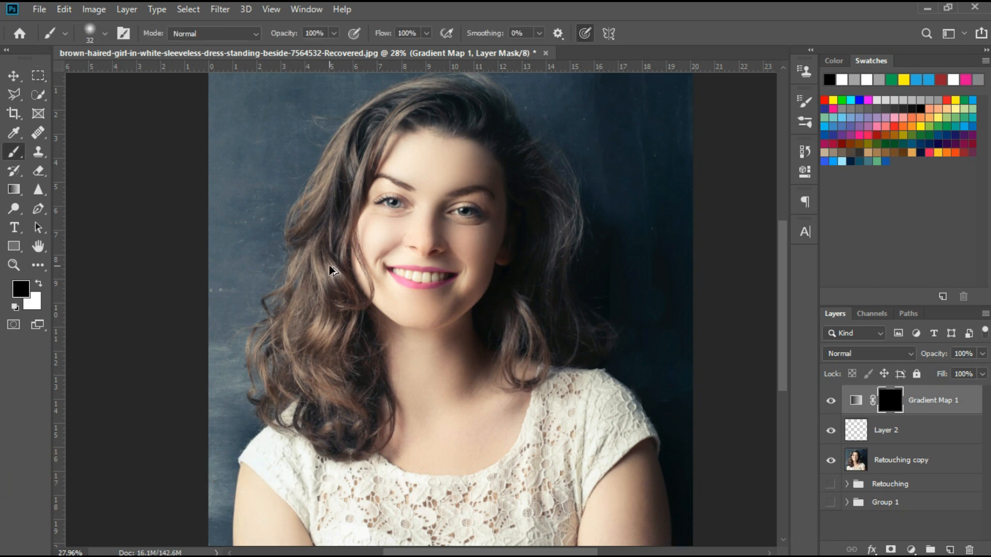
left_click_drag(330, 269, 360, 268)
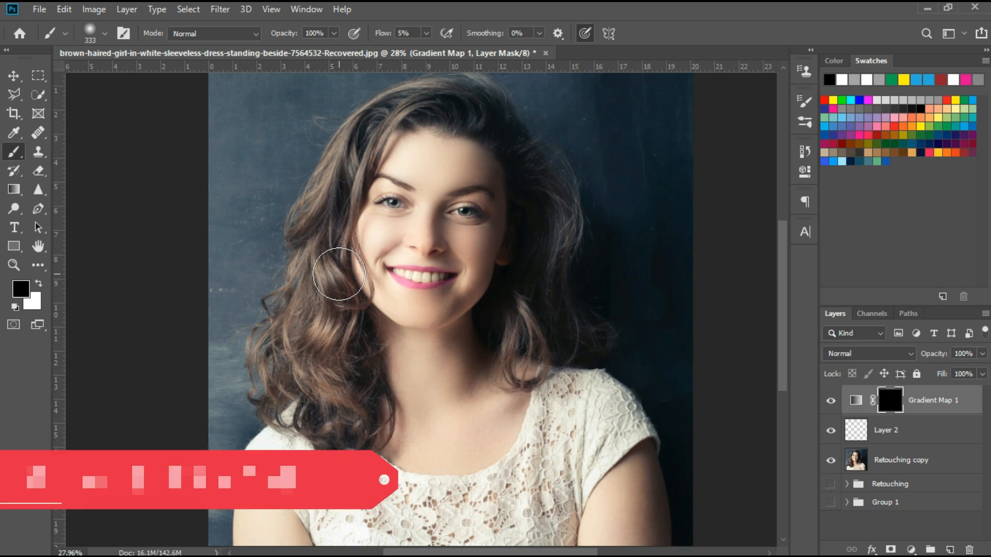
key("shift+0")
key("shift+5")
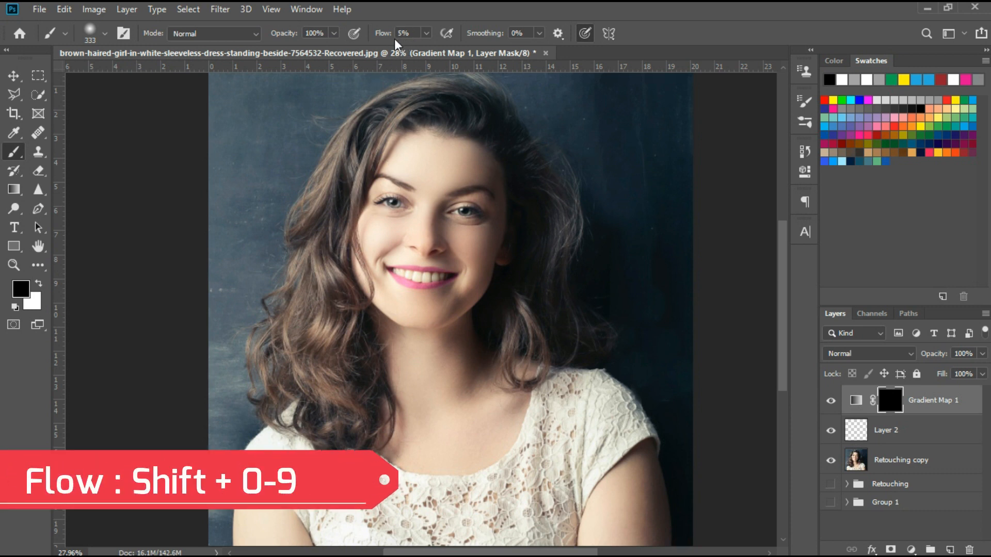
scroll(325, 340, "up", 3)
left_click_drag(310, 296, 347, 279)
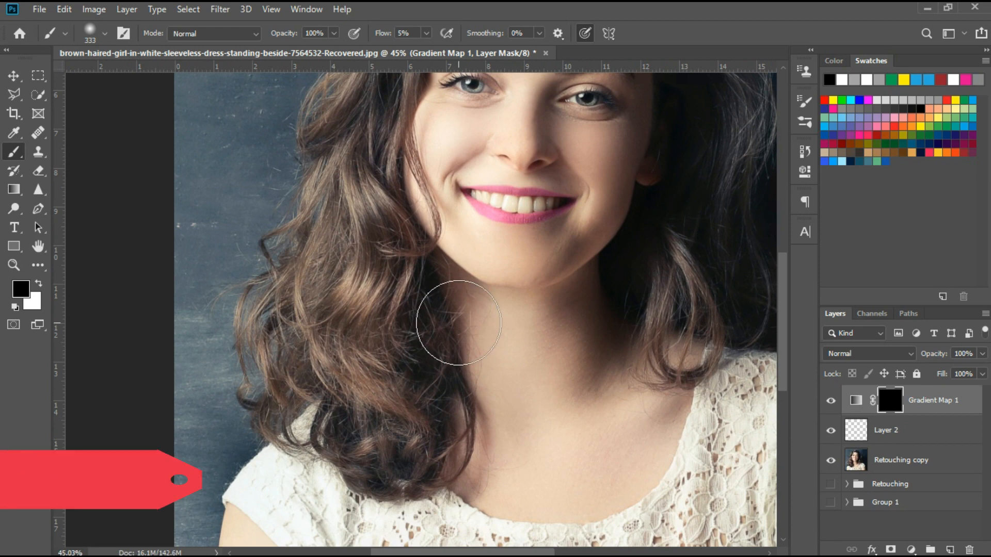
key("x")
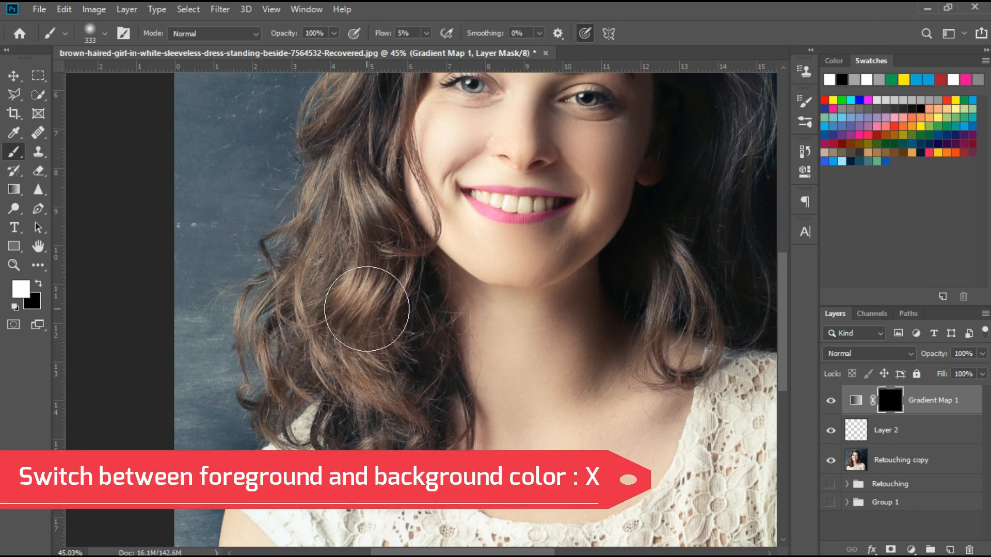
Paint white on the gradient map's mask over the long curls beside the face, reducing the brush to 76 px for the outer strands.
scroll(366, 309, "down", 2)
scroll(333, 300, "up", 2)
scroll(365, 290, "up", 1)
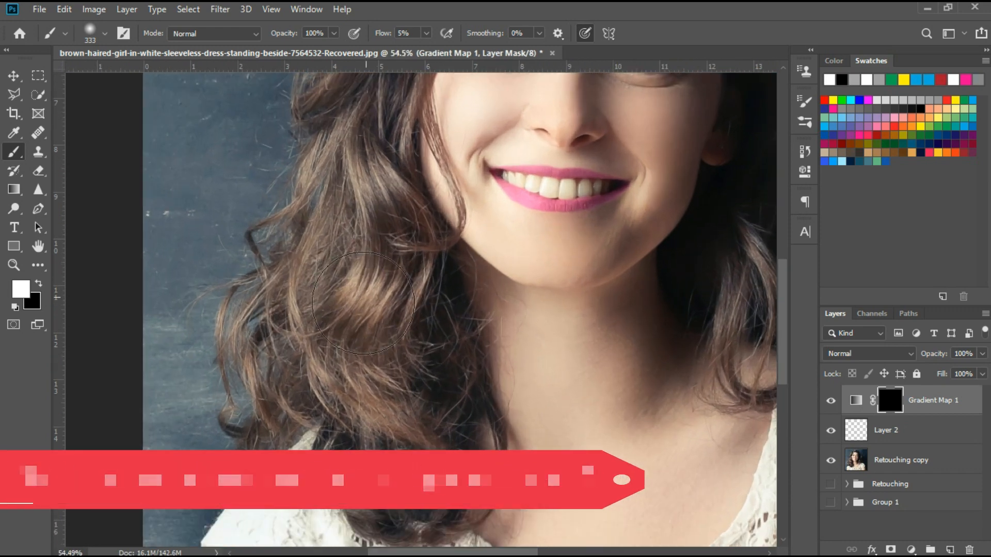
mouse_move(346, 289)
left_mouse_down()
mouse_move(318, 324)
mouse_move(327, 283)
left_mouse_up()
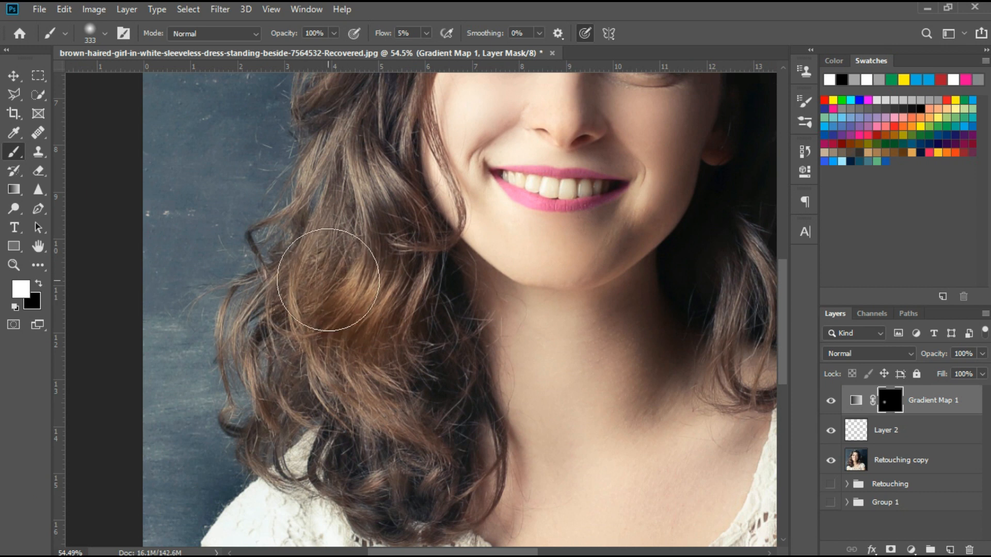
left_click_drag(333, 332, 310, 336)
mouse_move(356, 212)
left_mouse_down()
mouse_move(379, 226)
mouse_move(366, 209)
mouse_move(365, 295)
mouse_move(385, 217)
mouse_move(365, 301)
mouse_move(392, 248)
mouse_move(333, 334)
mouse_move(351, 222)
mouse_move(327, 271)
mouse_move(340, 224)
mouse_move(380, 182)
mouse_move(359, 140)
mouse_move(321, 171)
mouse_move(333, 142)
mouse_move(345, 175)
mouse_move(378, 157)
mouse_move(318, 174)
mouse_move(403, 201)
mouse_move(362, 379)
mouse_move(356, 370)
mouse_move(412, 434)
mouse_move(309, 352)
mouse_move(417, 400)
mouse_move(389, 404)
mouse_move(413, 372)
mouse_move(427, 428)
mouse_move(265, 374)
mouse_move(315, 376)
mouse_move(277, 309)
left_mouse_up()
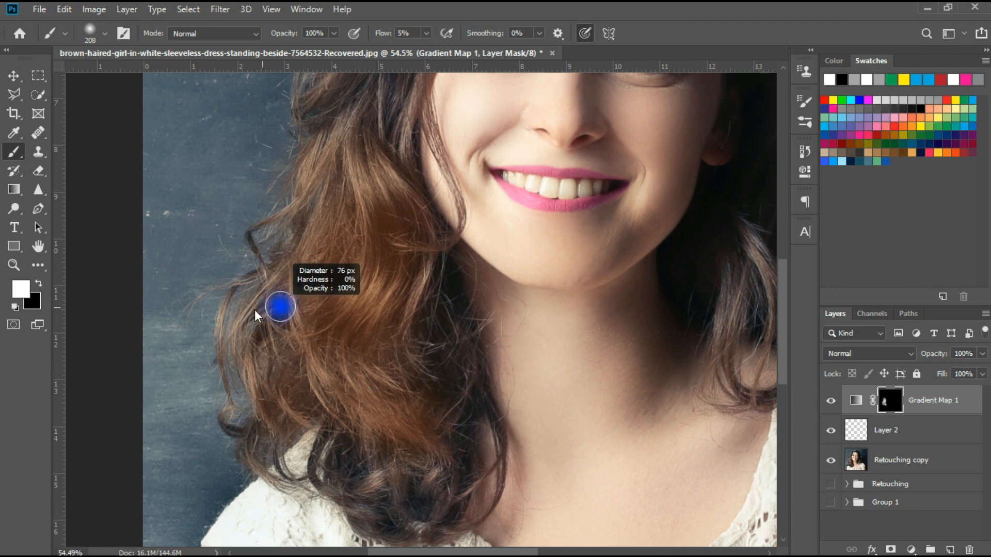
mouse_move(254, 364)
left_mouse_down()
mouse_move(343, 284)
mouse_move(355, 349)
left_mouse_up()
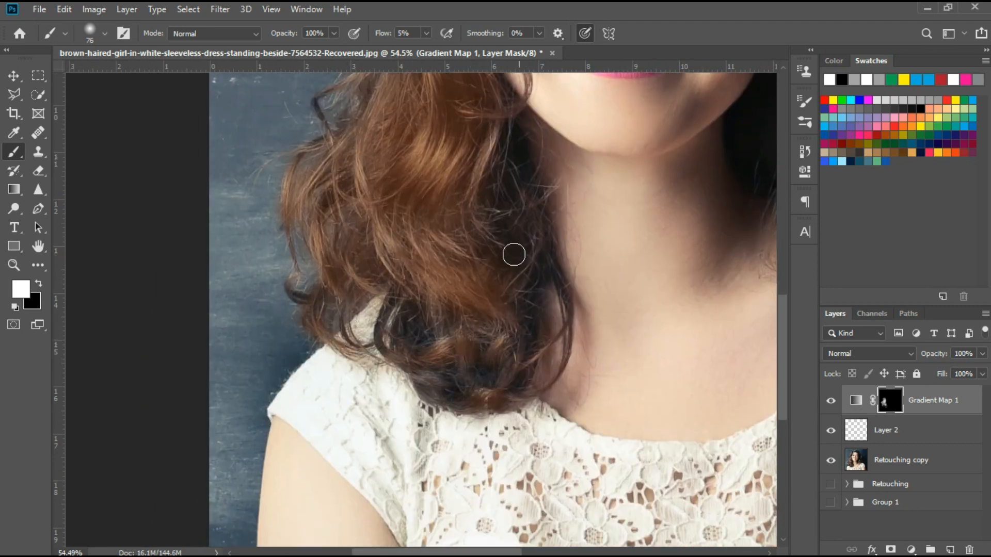
Enlarge the brush to 131 px and paint the brown into the upper strands falling beside the forehead and cheek.
scroll(514, 255, "right", 2)
scroll(361, 405, "up", 6)
key("bracketright")
key("bracketright")
key("bracketright")
key("bracketright")
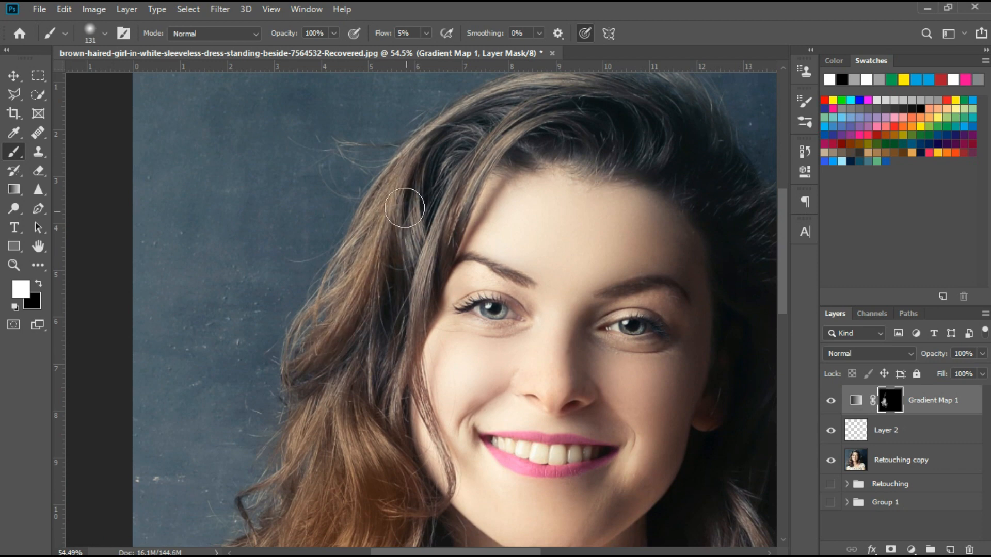
left_click_drag(405, 208, 379, 309)
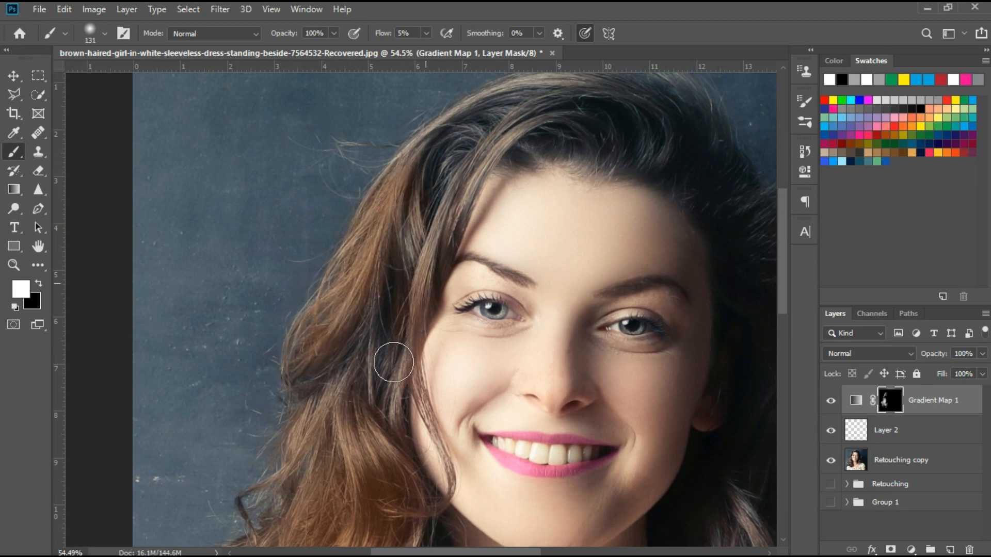
left_click_drag(408, 415, 435, 404)
Paint the brown tone over the crown of the head with a brush of 123 px.
key("bracketright")
key("bracketright")
key("bracketright")
key("bracketright")
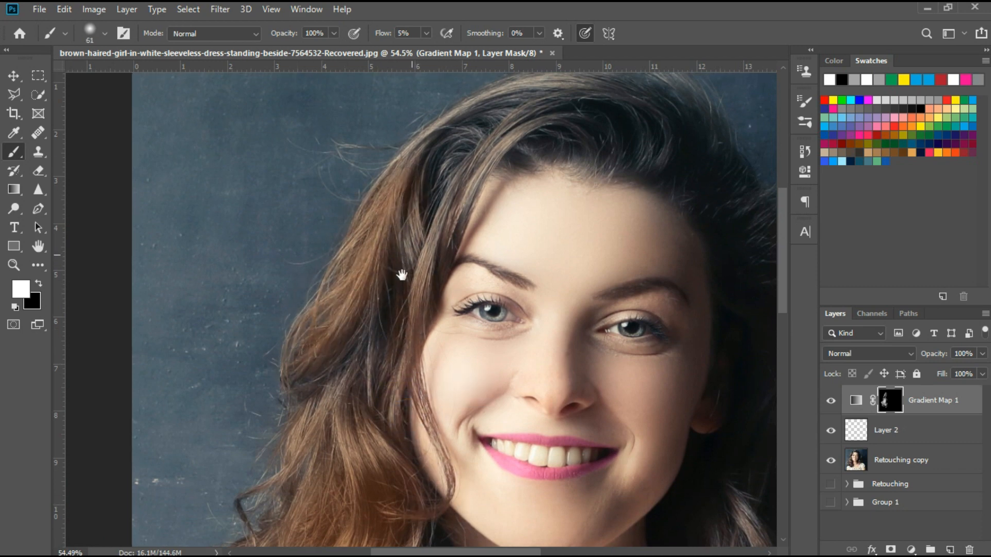
scroll(401, 274, "up", 3)
scroll(401, 274, "right", 1)
mouse_move(563, 248)
left_mouse_down()
mouse_move(364, 289)
mouse_move(639, 235)
mouse_move(508, 224)
mouse_move(588, 242)
mouse_move(592, 286)
mouse_move(529, 253)
mouse_move(635, 303)
left_mouse_up()
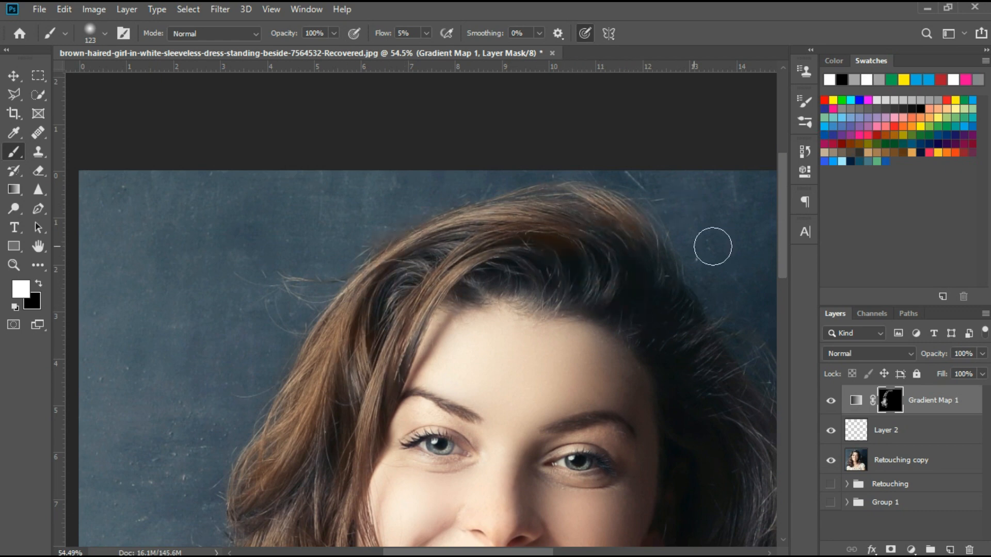
Paint the brown into the shadowed hair on the far side of the face, using a 171 px brush and 1% flow.
scroll(713, 246, "right", 1)
left_click_drag(508, 300, 281, 133)
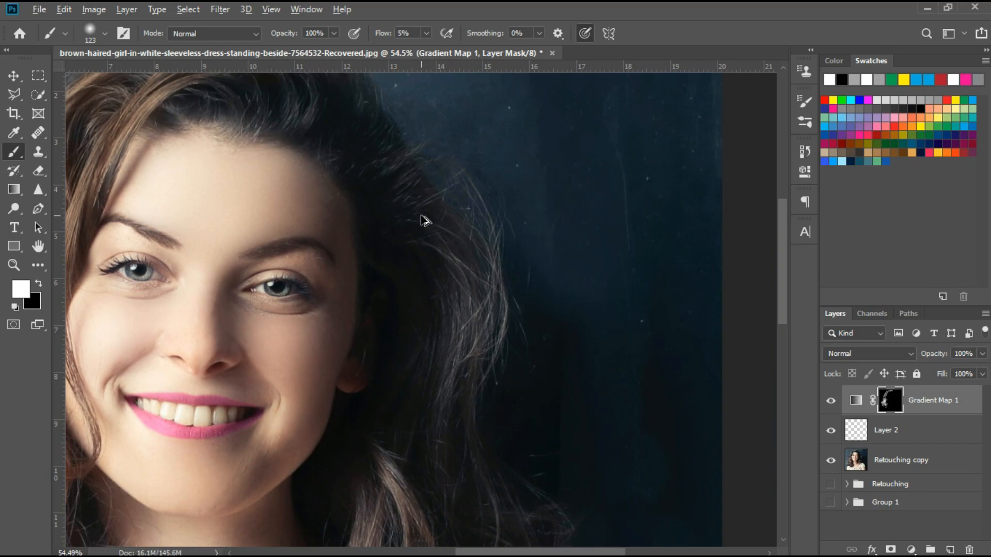
key("bracketright")
mouse_move(429, 247)
left_mouse_down()
mouse_move(420, 420)
mouse_move(411, 381)
mouse_move(478, 265)
mouse_move(476, 348)
left_mouse_up()
left_click_drag(390, 442, 414, 199)
mouse_move(422, 364)
left_mouse_down()
mouse_move(399, 269)
mouse_move(375, 317)
mouse_move(424, 364)
mouse_move(404, 366)
mouse_move(416, 269)
mouse_move(435, 357)
mouse_move(386, 284)
left_mouse_up()
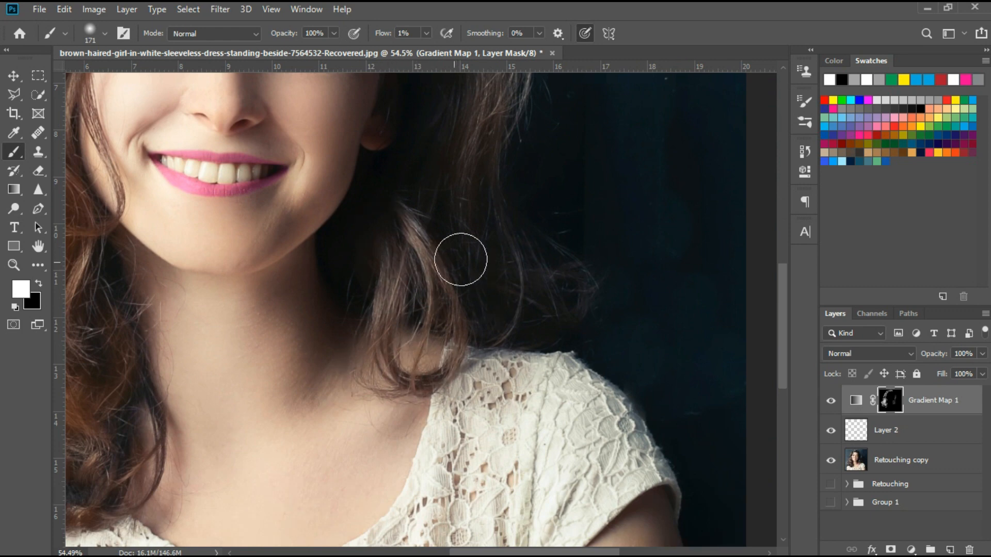
scroll(584, 266, "down", 3)
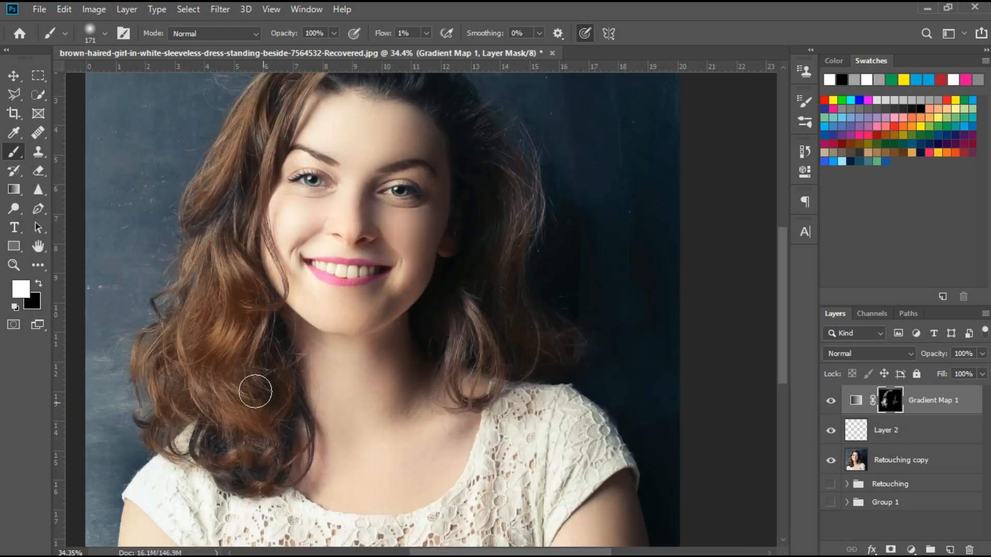
scroll(222, 327, "down", 2)
Add a second gradient map adjustment layer above the first and apply the saved brown gradient preset to it.
left_click(856, 400)
left_click(910, 549)
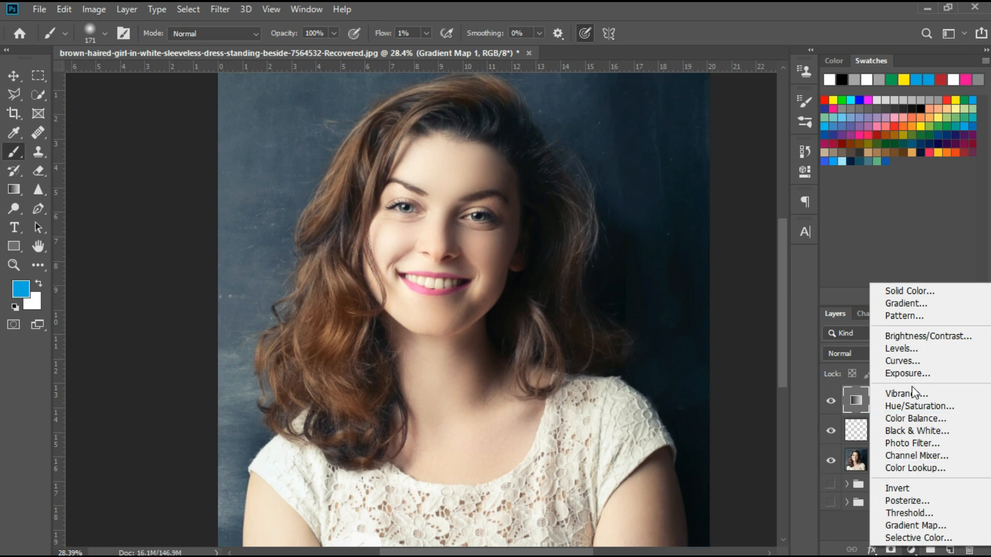
left_click(900, 525)
left_click(639, 185)
left_click(650, 291)
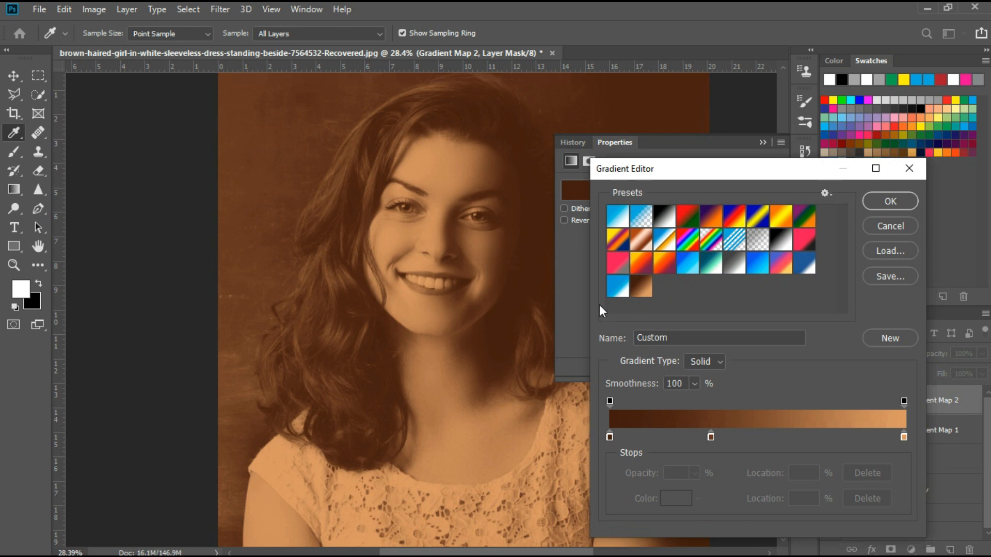
Set the gradient's first and middle stops to darker shades of brown.
double_click(610, 437)
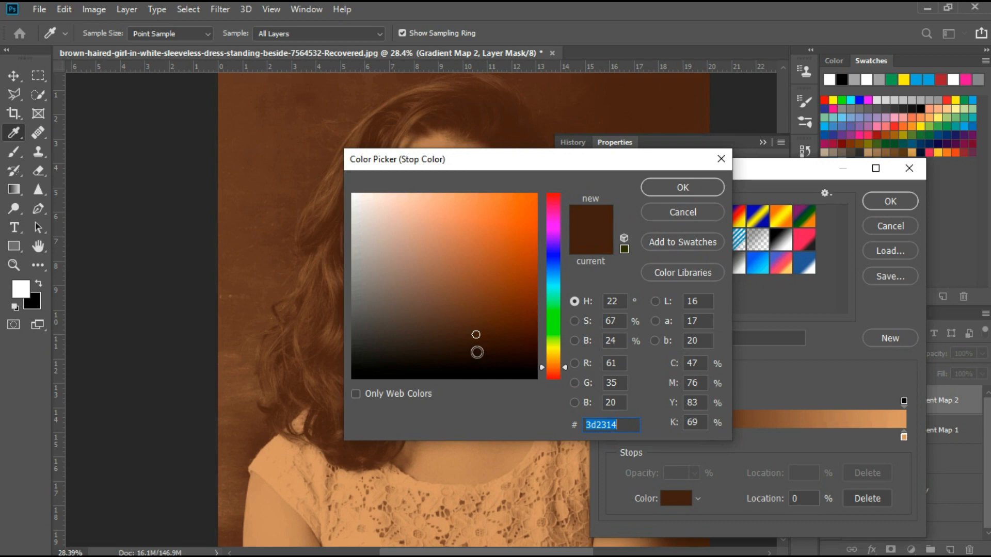
left_click(477, 352)
left_click(670, 188)
double_click(711, 437)
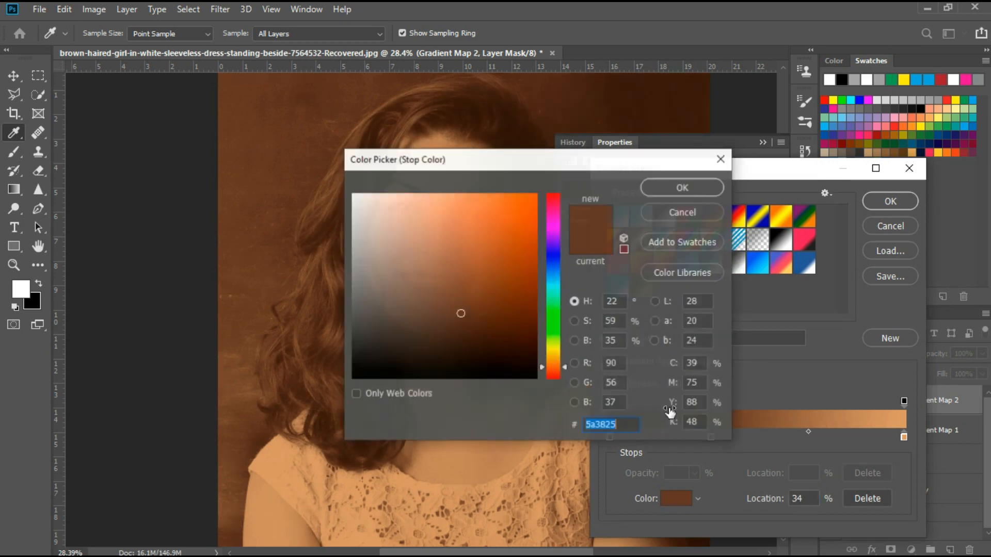
left_click(460, 334)
left_click(679, 188)
Set the gradient's end stop to a97f54, save the gradient as a new preset, and accept it.
double_click(904, 437)
left_click(445, 253)
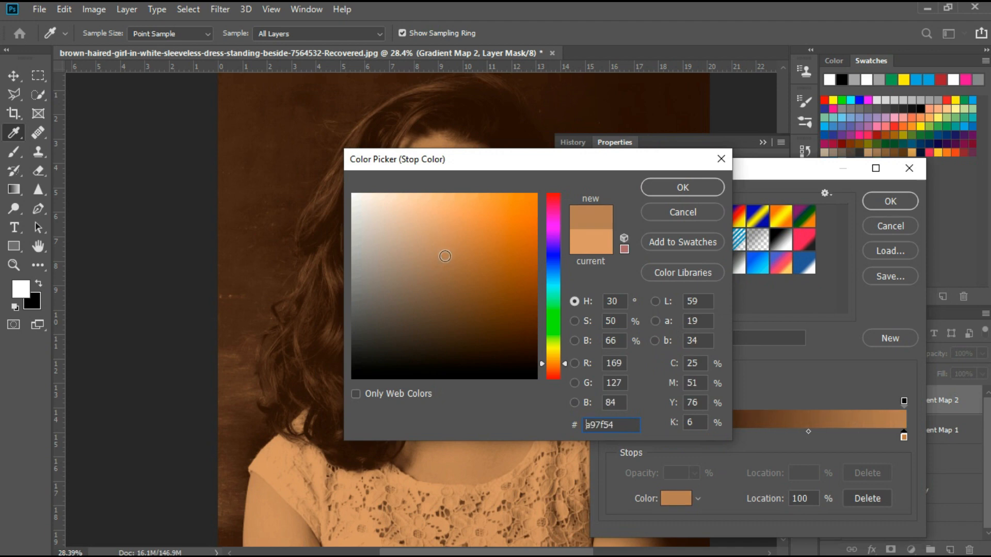
left_click(679, 188)
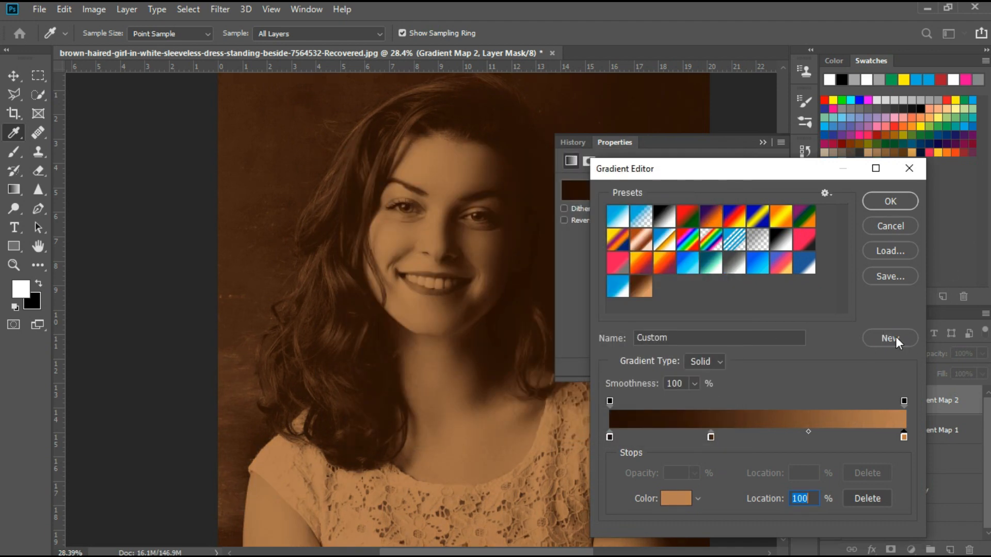
left_click(896, 338)
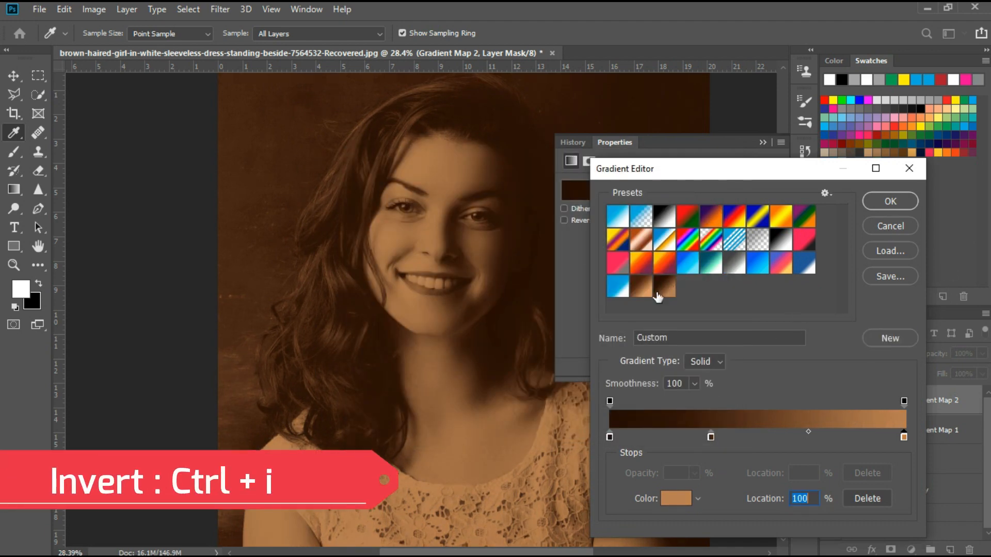
left_click(887, 202)
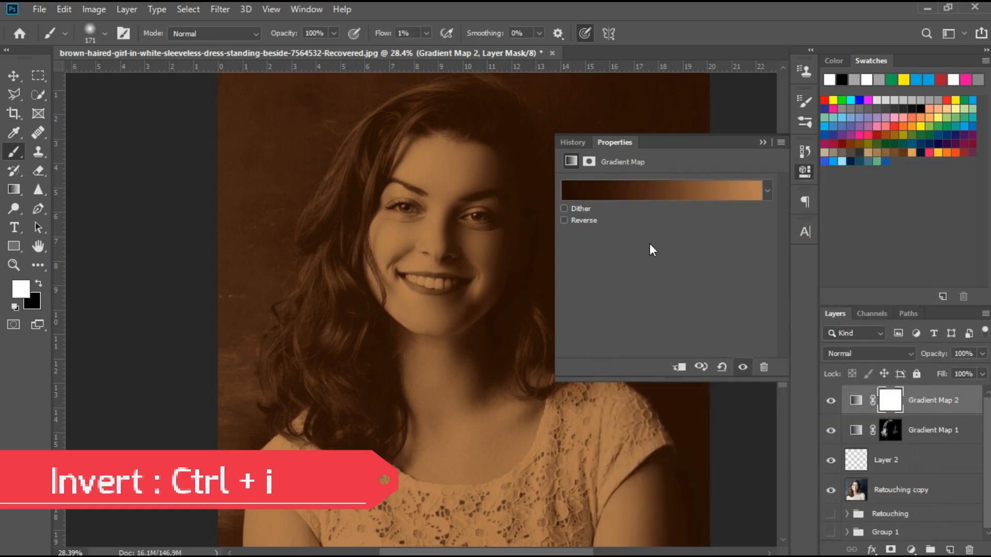
Invert the second gradient map's mask and paint the darker brown into the strands beside the face with a 105 px brush at 1% flow.
left_click(889, 402)
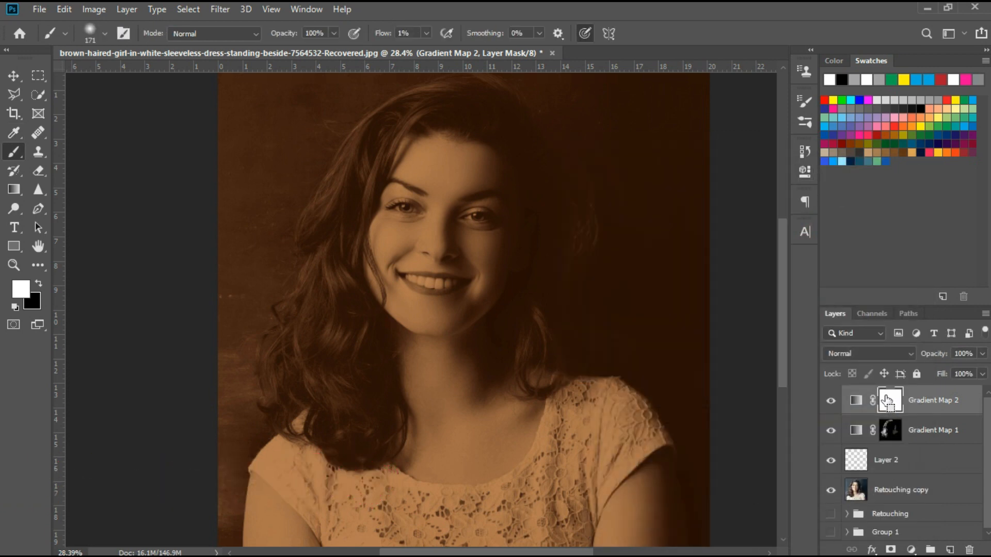
key("ctrl+i")
scroll(325, 326, "up", 3)
scroll(343, 245, "up", 6)
mouse_move(374, 213)
left_mouse_down()
mouse_move(361, 218)
mouse_move(406, 249)
left_mouse_up()
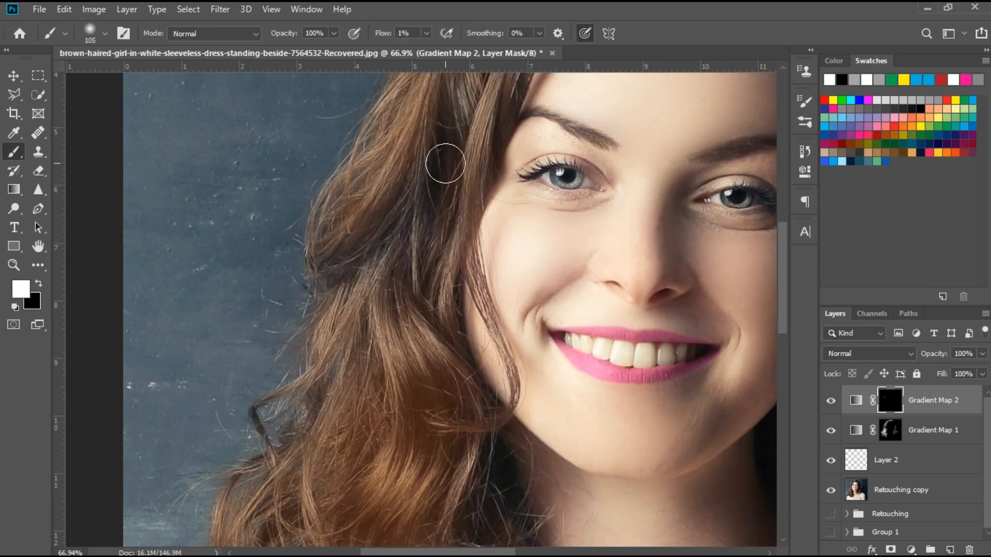
mouse_move(445, 163)
left_mouse_down()
mouse_move(430, 152)
mouse_move(372, 240)
left_mouse_up()
mouse_move(423, 98)
left_mouse_down()
mouse_move(343, 348)
mouse_move(306, 351)
left_mouse_up()
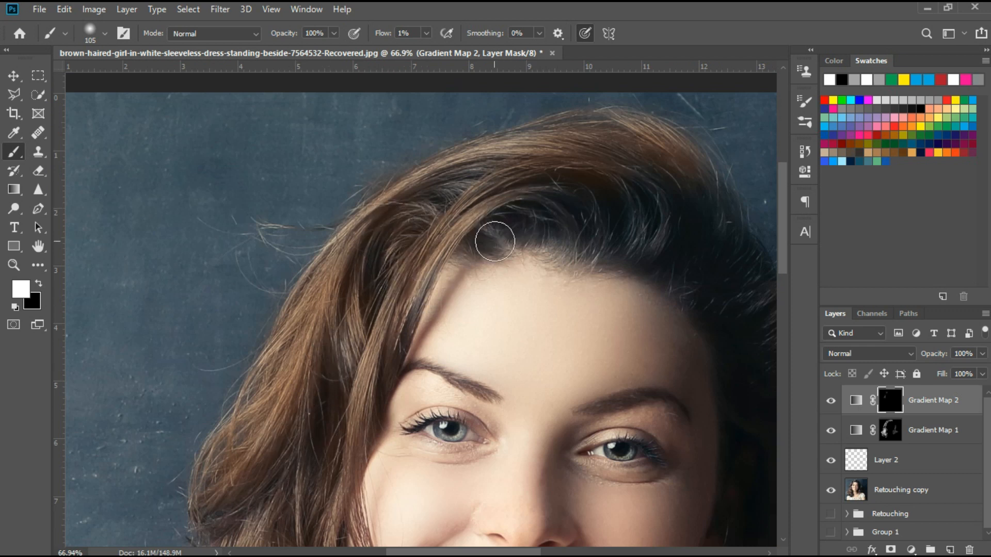
Paint the darker brown over the hairline, the shadowed far side and the lower curls on the second gradient map's mask.
mouse_move(574, 261)
left_mouse_down()
mouse_move(209, 249)
mouse_move(264, 252)
mouse_move(124, 209)
mouse_move(325, 265)
left_mouse_up()
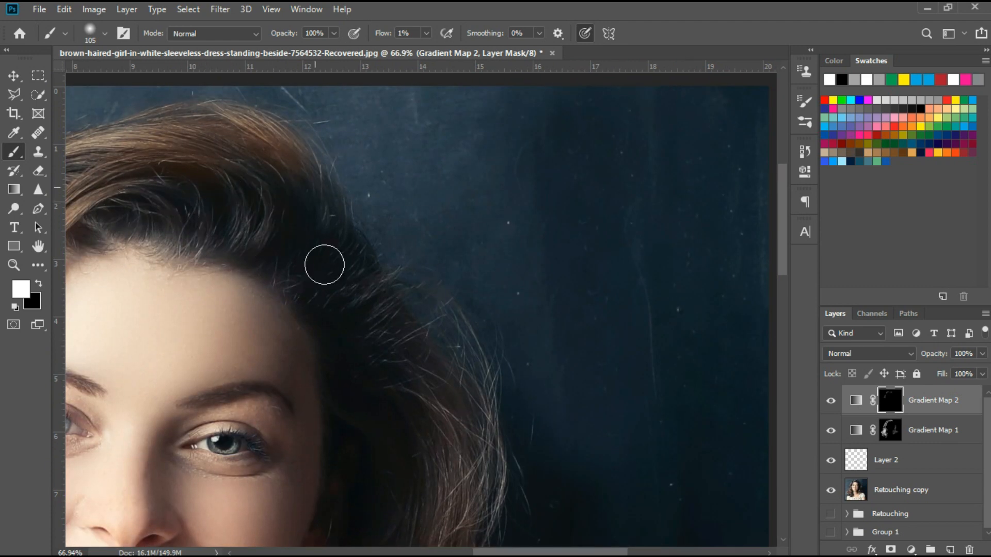
scroll(288, 255, "down", 3)
scroll(340, 414, "down", 5)
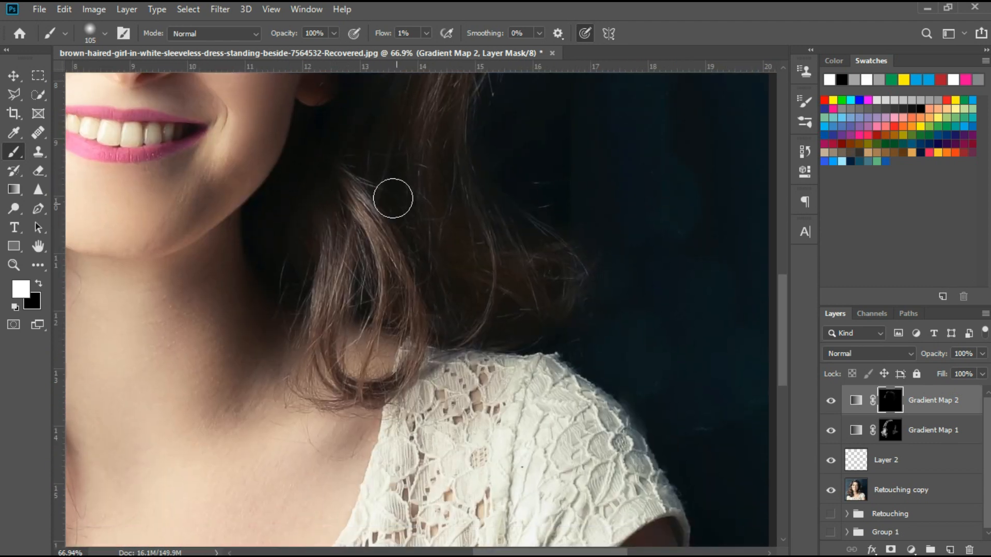
left_click_drag(73, 283, 409, 219)
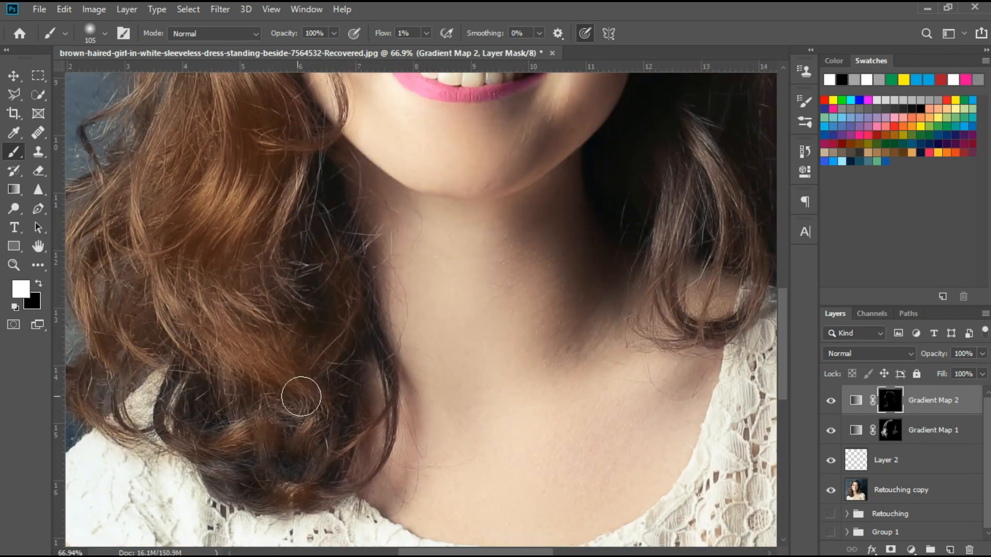
scroll(200, 410, "up", 5)
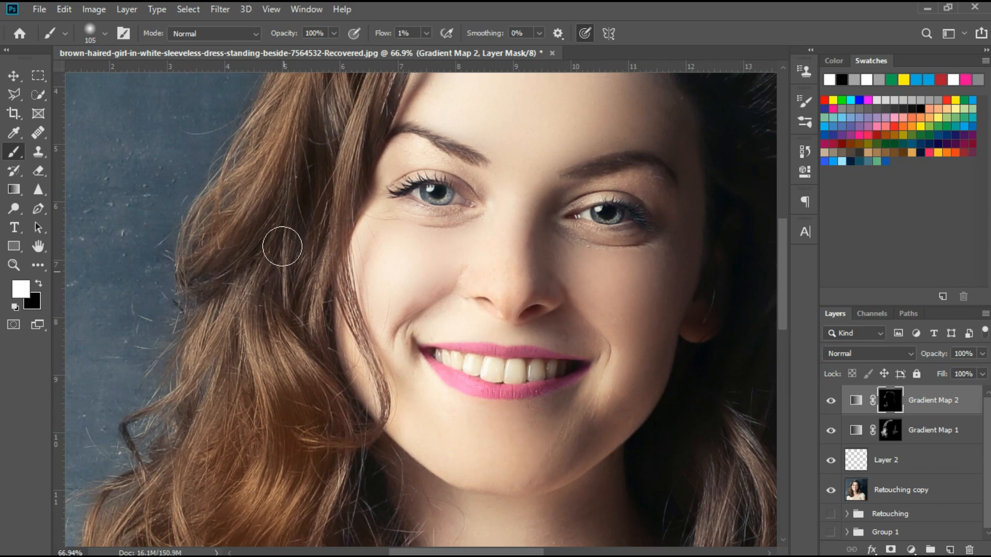
scroll(282, 246, "down", 2)
scroll(296, 179, "up", 2)
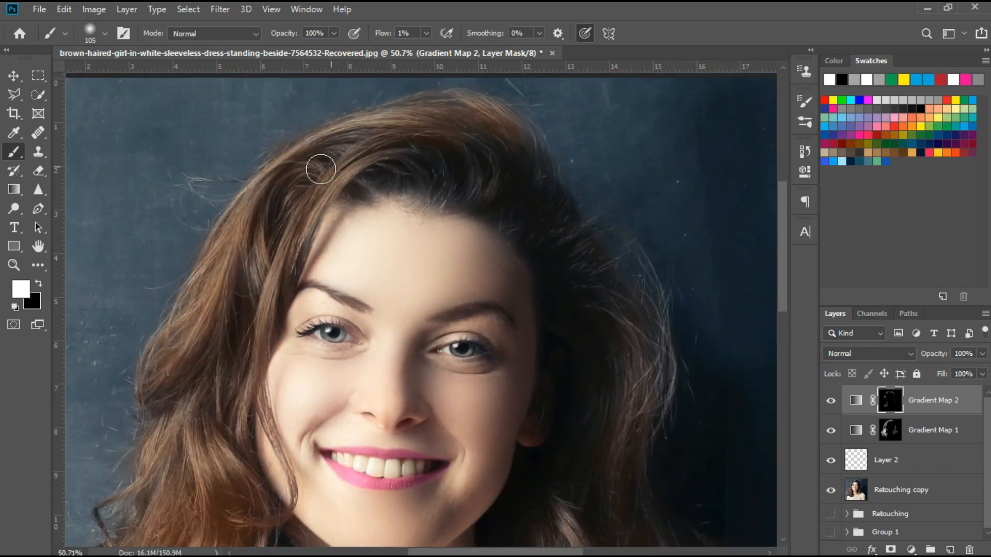
scroll(355, 392, "down", 3)
scroll(355, 392, "up", 1)
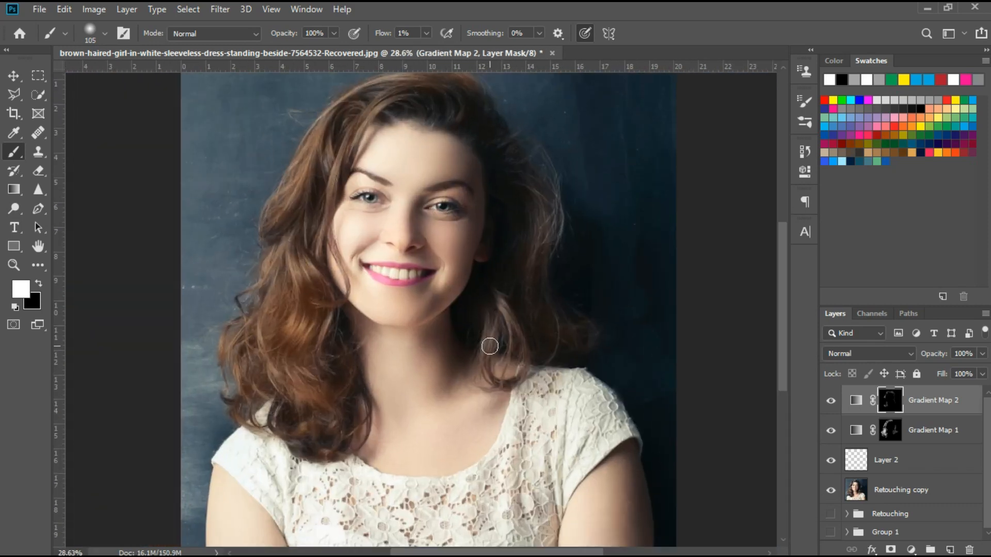
scroll(490, 346, "up", 1)
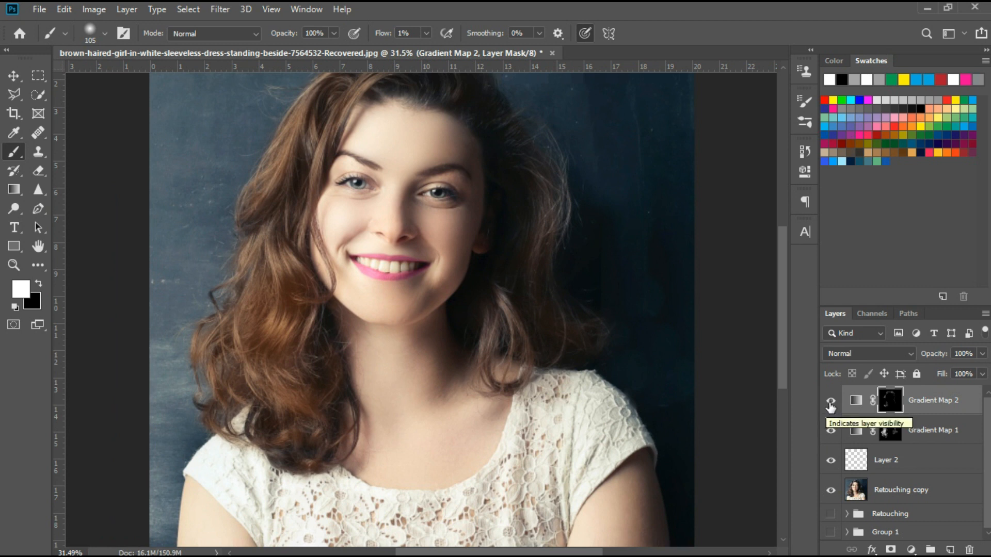
Group Gradient Map 2, Gradient Map 1 and Layer 2 together.
left_click(929, 436, "shift")
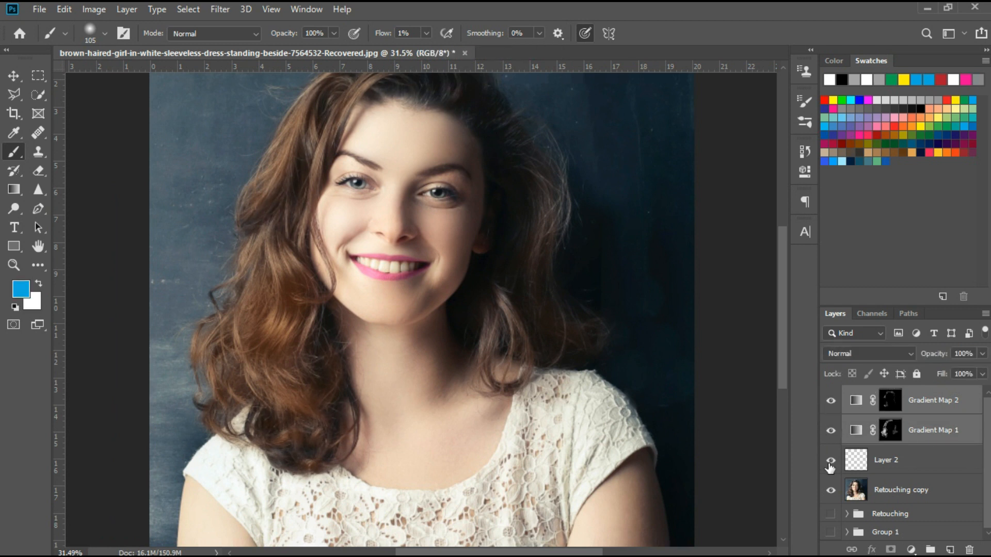
left_click(979, 462, "shift")
key("ctrl+g")
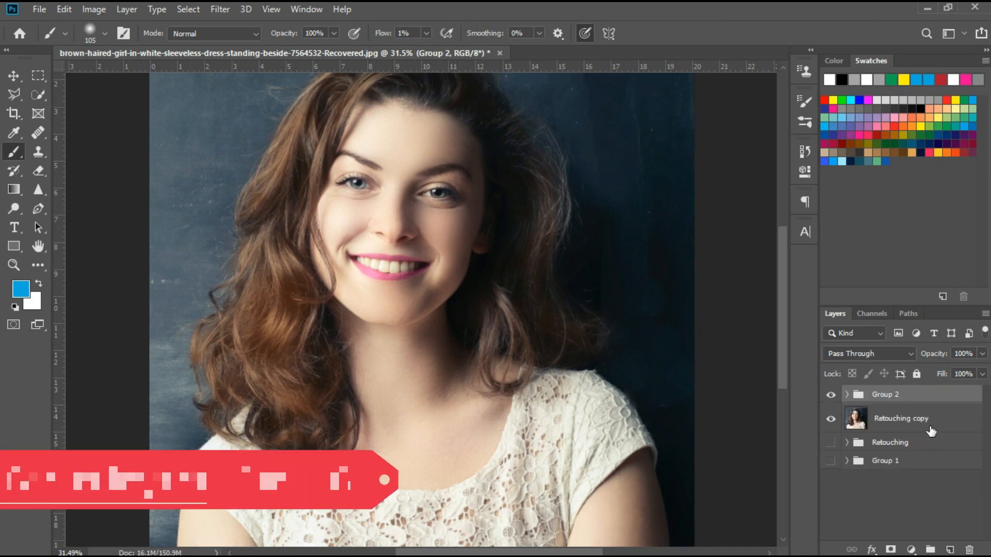
Toggle the new group's visibility to compare the portrait before and after the hair recolouring.
left_click(831, 396)
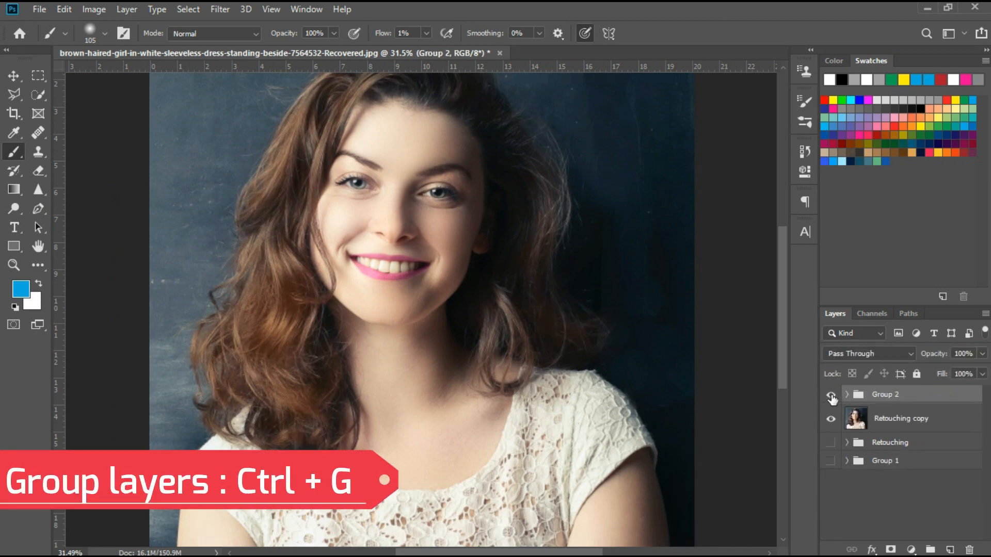
left_click(831, 398)
left_click(832, 397)
scroll(327, 299, "down", 2)
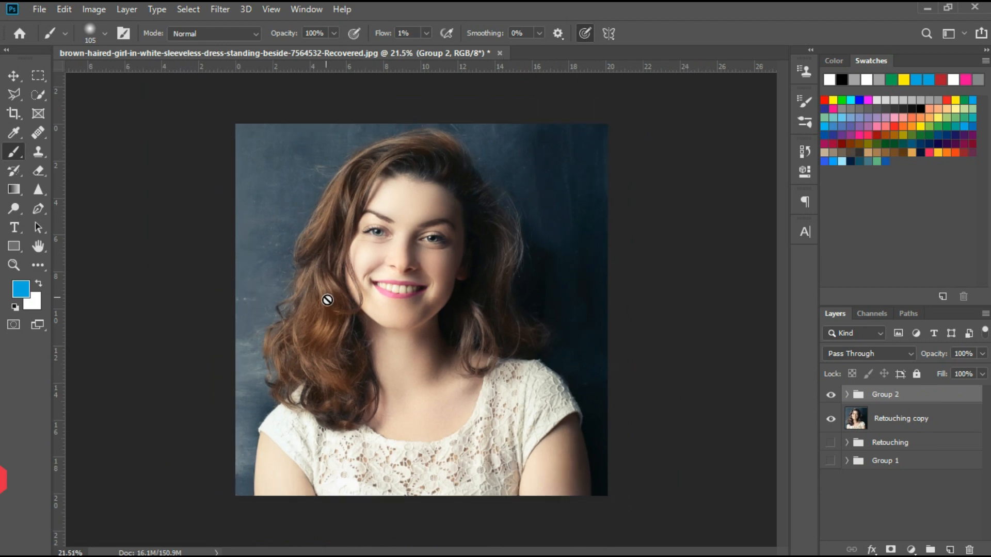
scroll(365, 337, "up", 1)
left_click(831, 398)
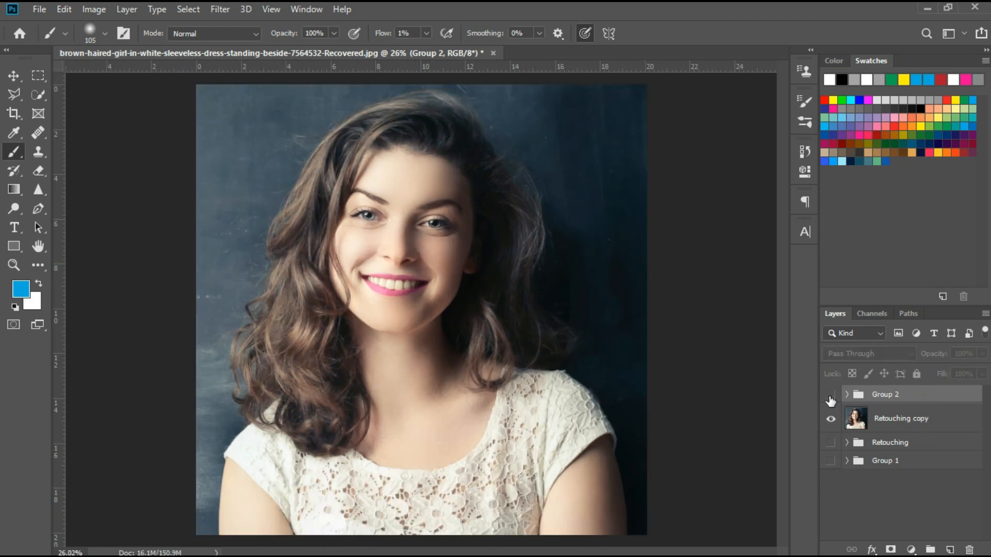
left_click(830, 397)
scroll(451, 443, "up", 2)
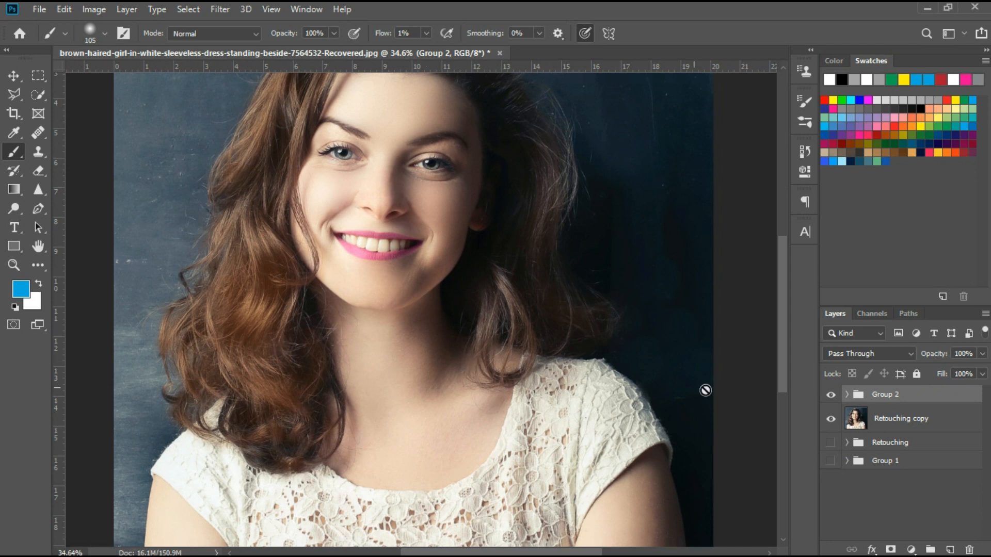
Add a Curves adjustment above Gradient Map 2 inside Group 2, raise its RGB curve to brighten, and invert its mask.
left_click(847, 394)
left_click(912, 549)
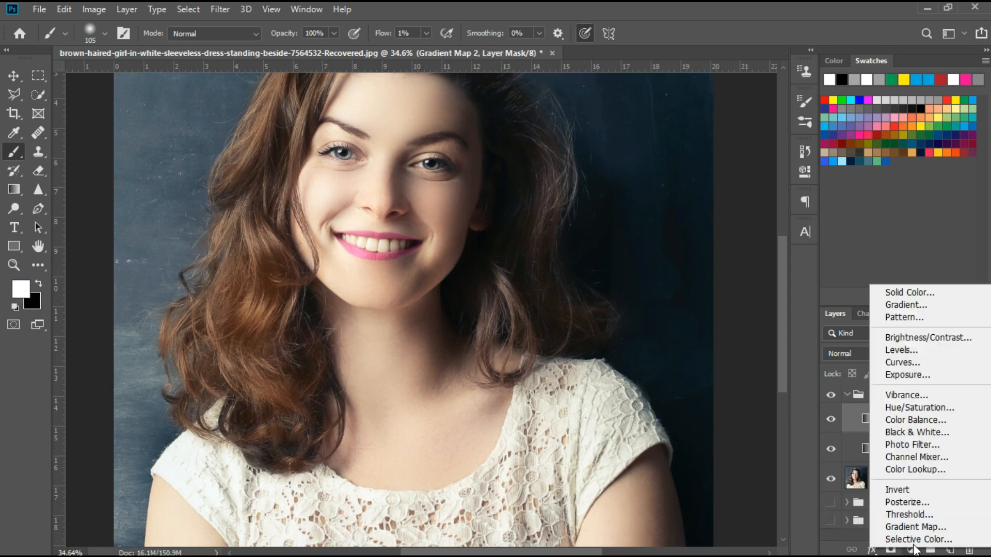
left_click(901, 363)
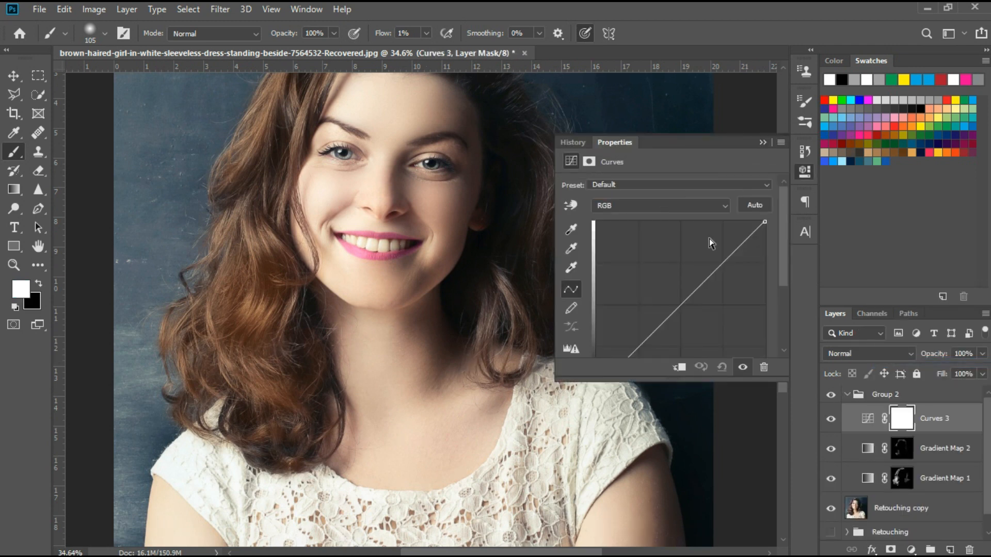
left_click_drag(726, 263, 702, 266)
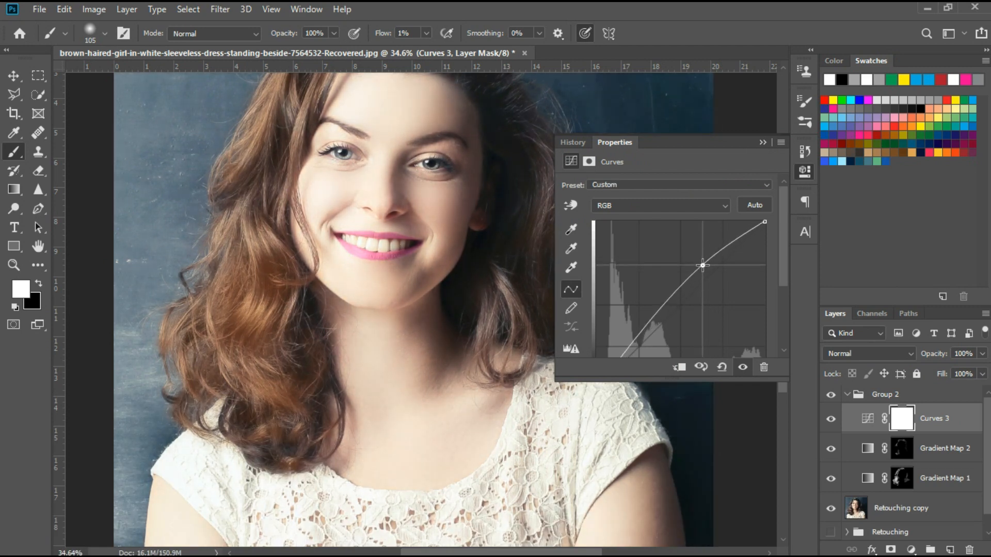
left_click(764, 143)
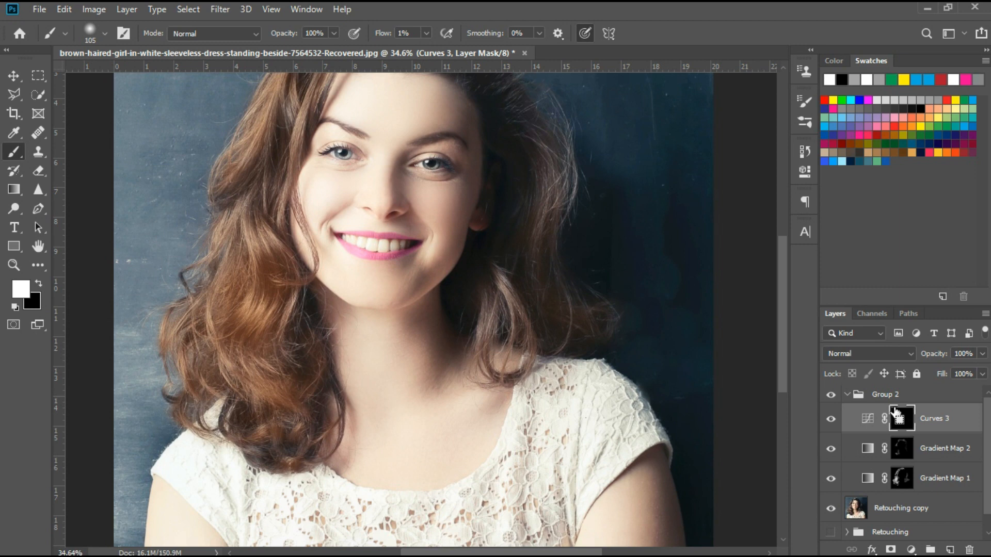
key("ctrl+i")
Paint the brightening Curves mask over the long curls beside the cheek and neck with a 164 px brush at 5% flow.
scroll(174, 291, "up", 2)
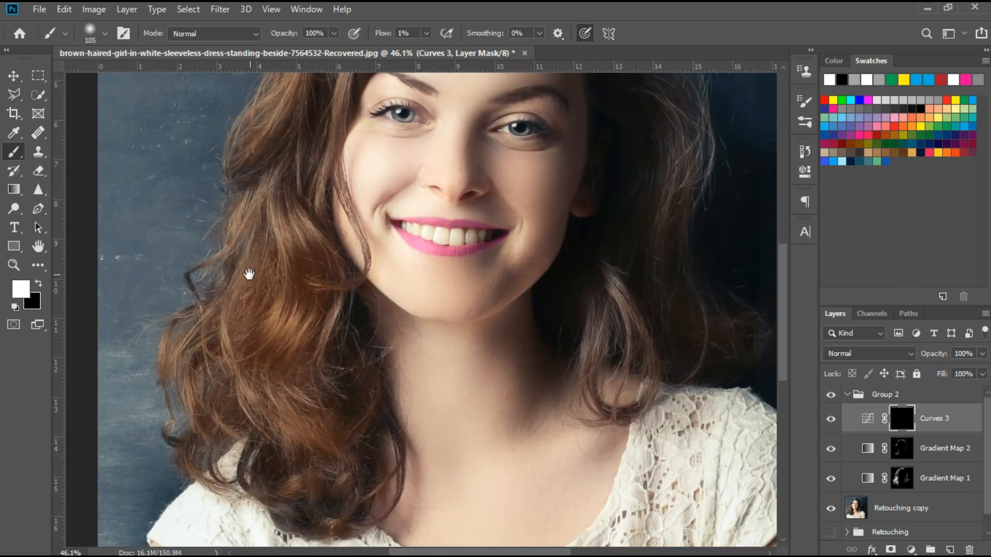
left_click_drag(248, 274, 303, 323)
scroll(314, 290, "up", 2)
right_click(335, 304, "alt")
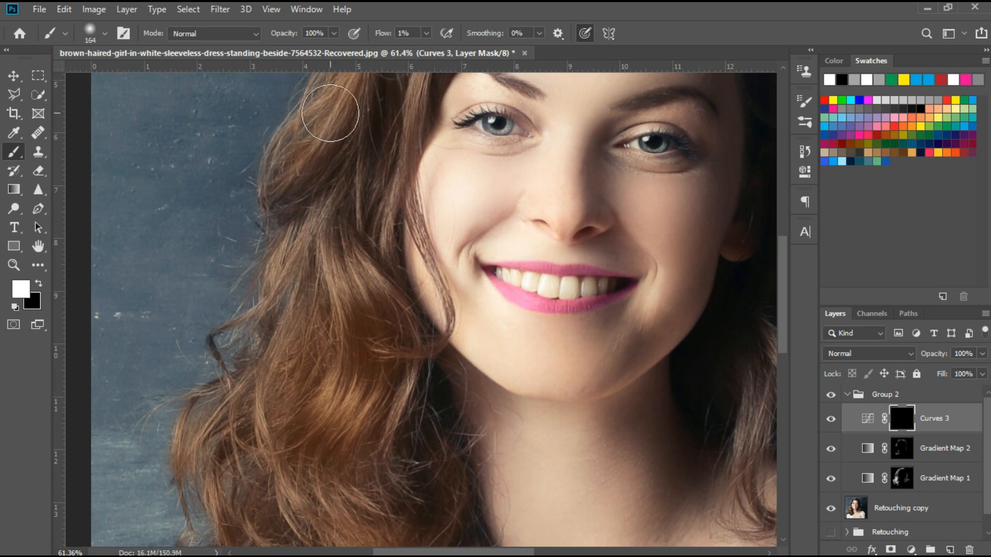
left_click_drag(355, 289, 351, 320)
scroll(362, 420, "down", 2)
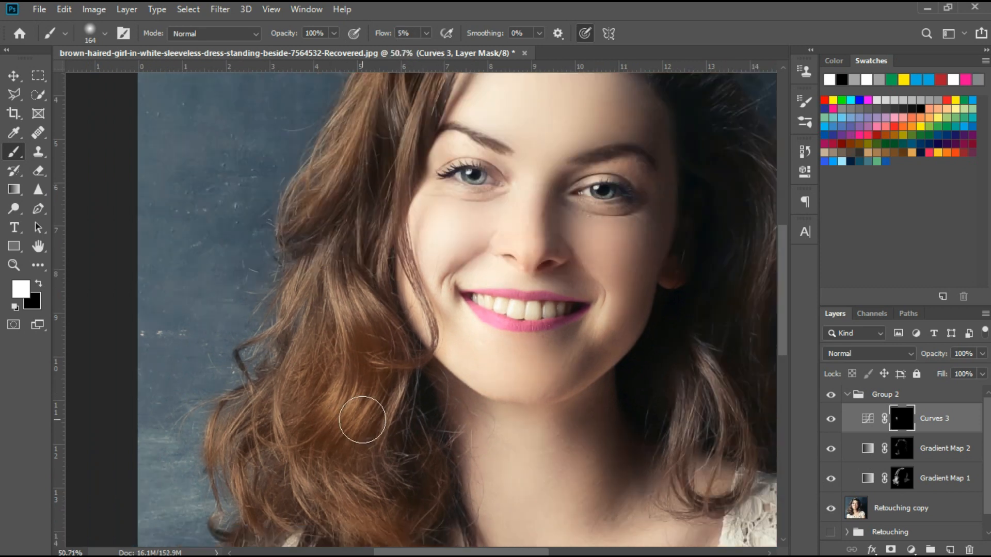
left_click_drag(309, 417, 360, 351)
scroll(443, 326, "up", 4)
mouse_move(394, 320)
left_mouse_down()
mouse_move(342, 355)
mouse_move(364, 364)
mouse_move(424, 326)
mouse_move(330, 306)
mouse_move(302, 312)
mouse_move(300, 269)
mouse_move(266, 338)
mouse_move(283, 434)
left_mouse_up()
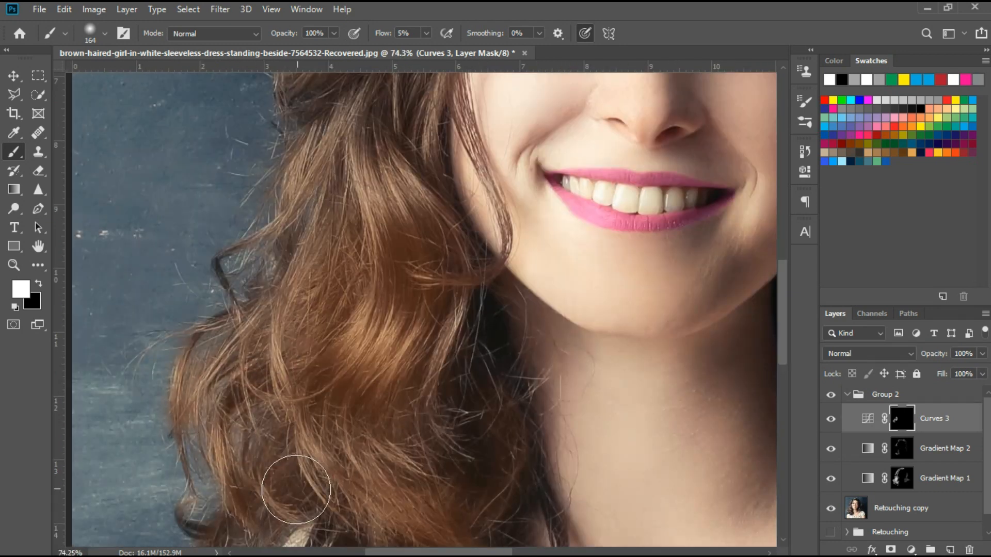
left_click_drag(261, 483, 221, 239)
mouse_move(285, 222)
left_mouse_down()
mouse_move(391, 272)
mouse_move(292, 205)
mouse_move(354, 285)
mouse_move(271, 156)
mouse_move(395, 180)
mouse_move(348, 250)
mouse_move(357, 208)
mouse_move(382, 233)
mouse_move(367, 308)
mouse_move(343, 334)
mouse_move(356, 312)
mouse_move(430, 307)
mouse_move(398, 344)
mouse_move(441, 276)
mouse_move(418, 264)
left_mouse_up()
mouse_move(265, 254)
left_mouse_down()
mouse_move(168, 486)
mouse_move(277, 210)
left_mouse_up()
mouse_move(471, 370)
left_mouse_down()
mouse_move(465, 353)
mouse_move(504, 268)
left_mouse_up()
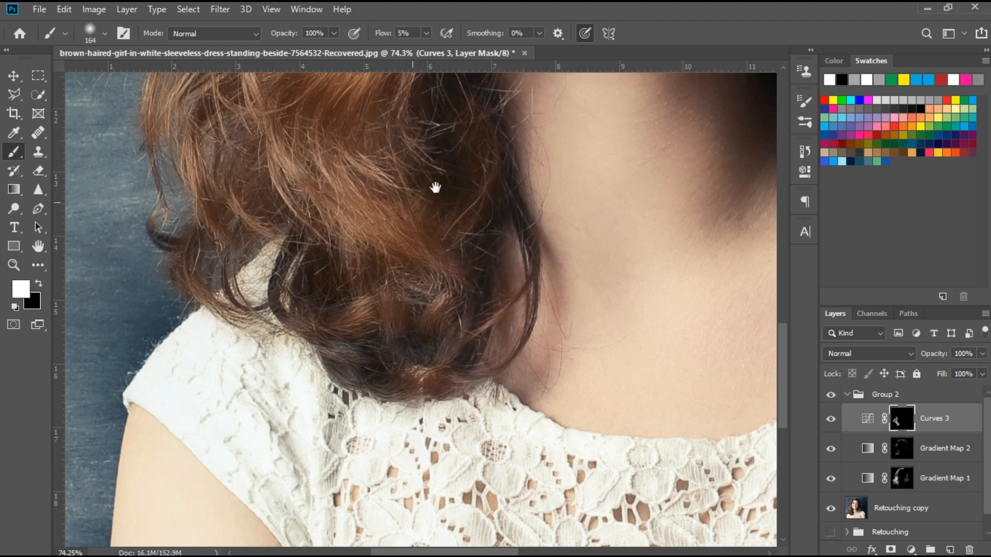
Paint the brightening Curves mask along the upper strands beside the forehead and cheek on the lit side.
left_click_drag(434, 188, 93, 354)
mouse_move(465, 88)
left_mouse_down()
mouse_move(258, 270)
mouse_move(219, 322)
left_mouse_up()
scroll(206, 277, "down", 1)
left_click_drag(206, 277, 396, 388)
scroll(299, 392, "up", 2)
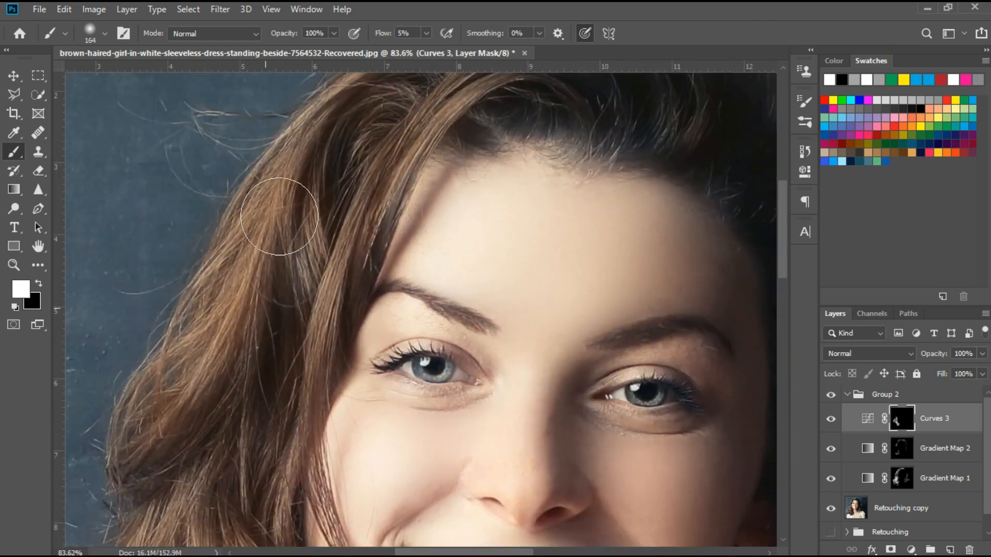
left_click_drag(189, 421, 338, 240)
mouse_move(340, 350)
left_mouse_down()
mouse_move(407, 279)
mouse_move(386, 339)
left_mouse_up()
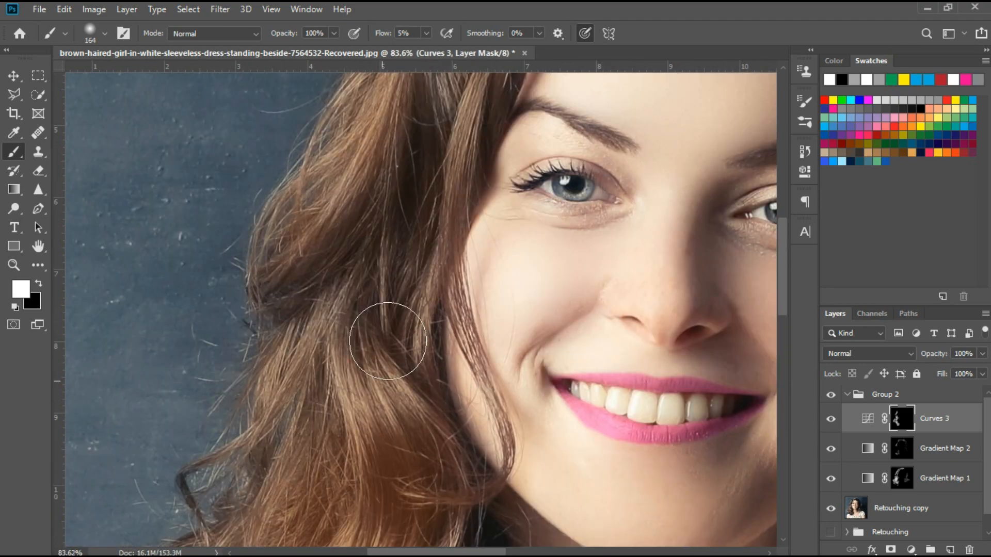
Paint the brightening Curves mask over the crown and the outer strands on the shadowed far side.
left_click_drag(568, 78, 383, 405)
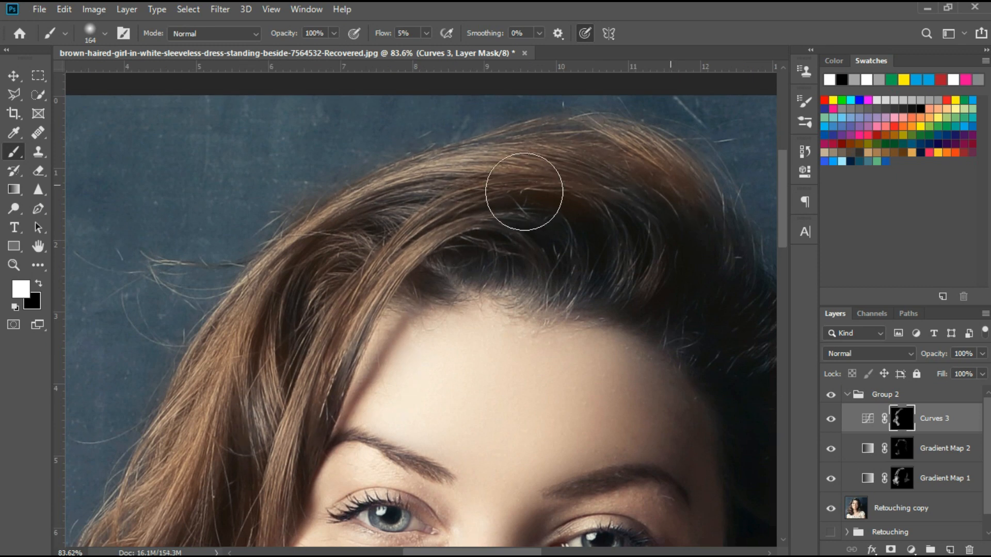
left_click_drag(656, 348, 165, 78)
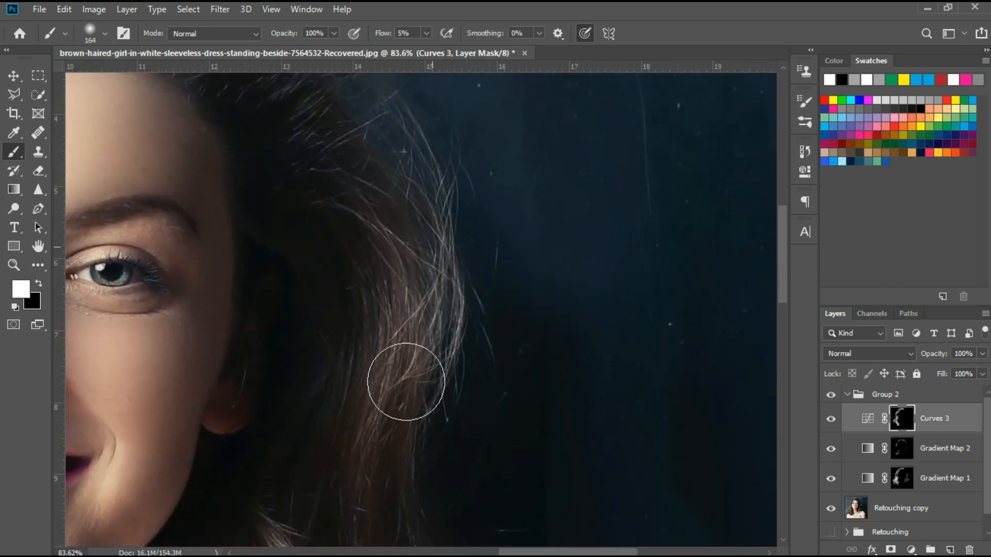
left_click_drag(751, 439, 327, 89)
mouse_move(320, 122)
left_mouse_down()
mouse_move(333, 297)
mouse_move(358, 308)
mouse_move(362, 188)
mouse_move(299, 382)
mouse_move(383, 393)
mouse_move(357, 152)
mouse_move(347, 301)
left_mouse_up()
key("ctrl+0")
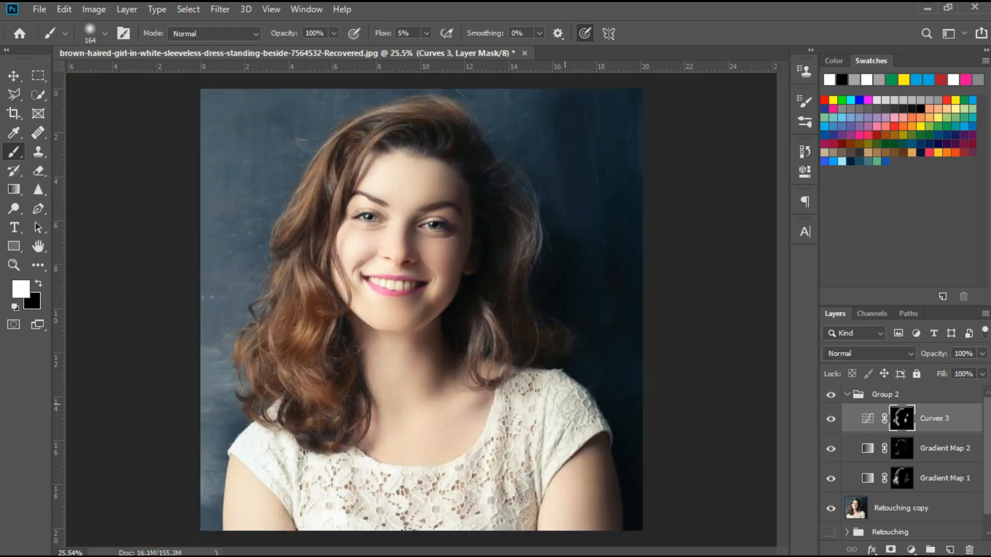
Toggle the brightening Curves layer's visibility to compare the hair with and without the highlights.
left_click(831, 420)
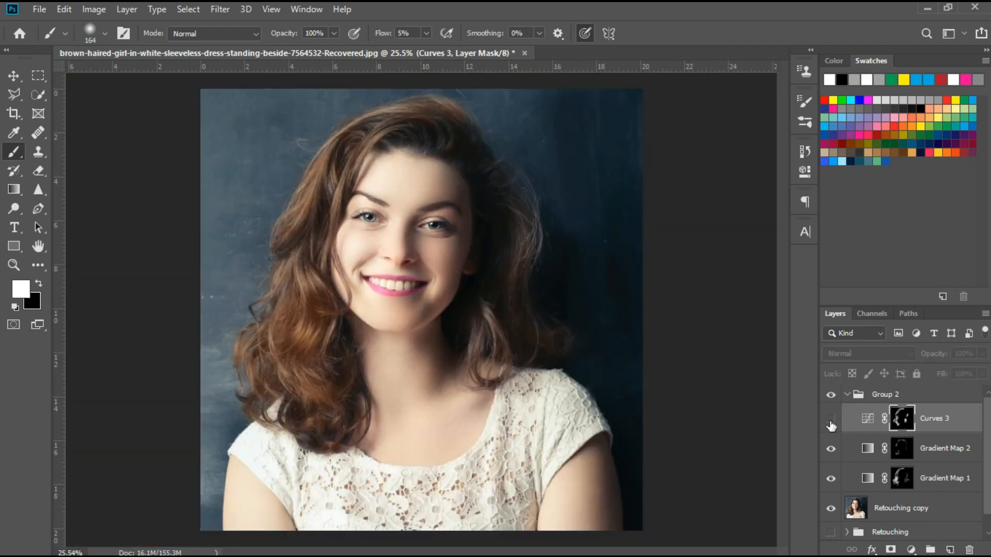
left_click(831, 422)
left_click(831, 422)
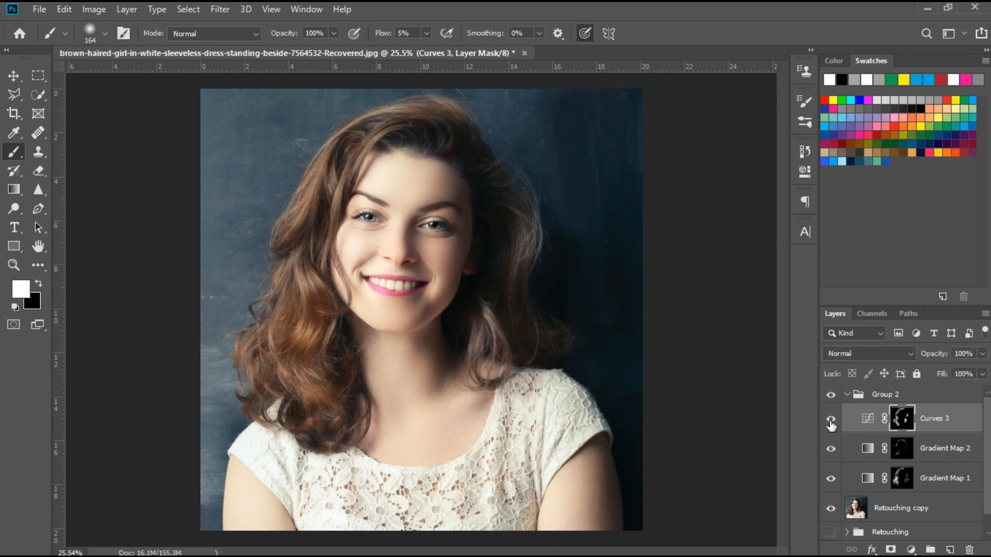
left_click(831, 422)
left_click(830, 422)
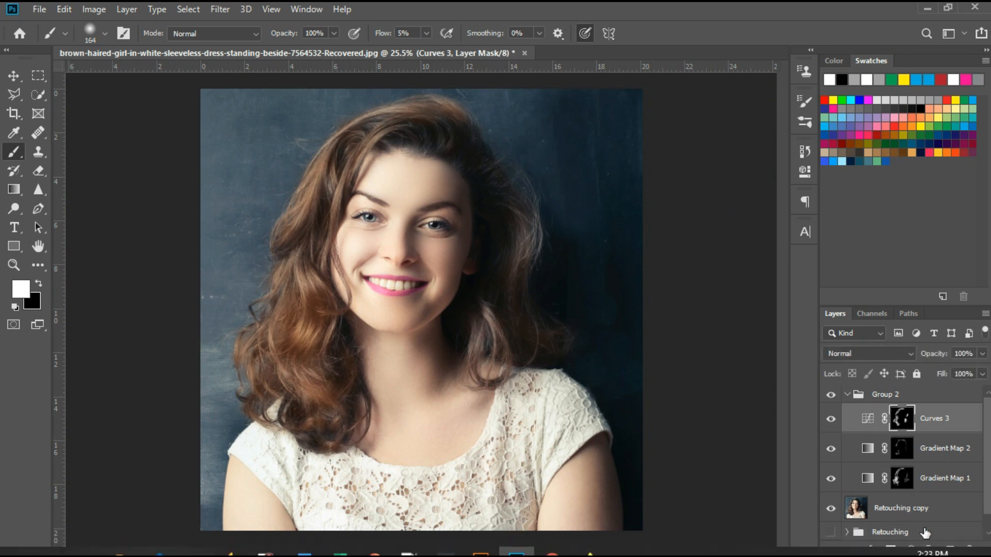
Add another Curves adjustment on top in Group 2, lower its RGB curve to darken, and invert its mask.
left_click(911, 550)
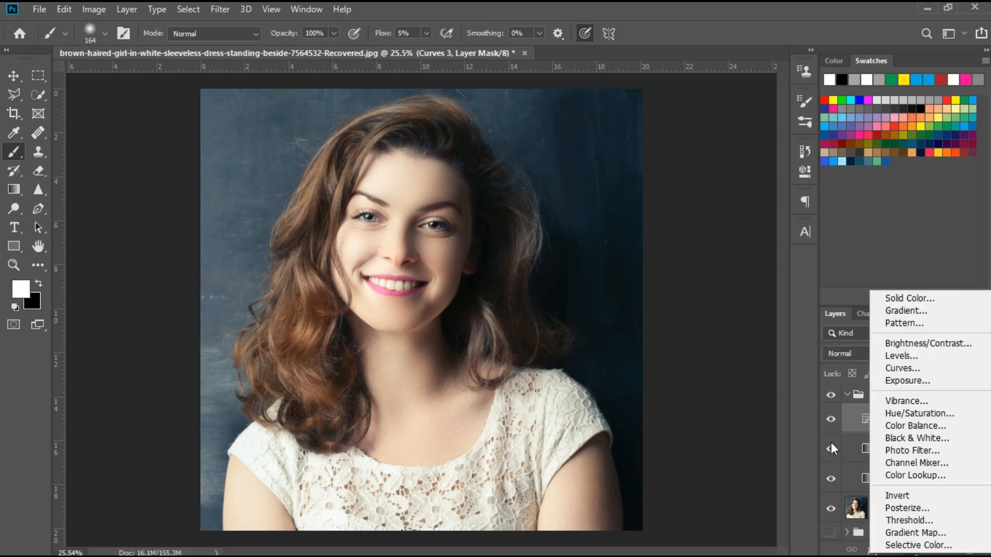
left_click(902, 368)
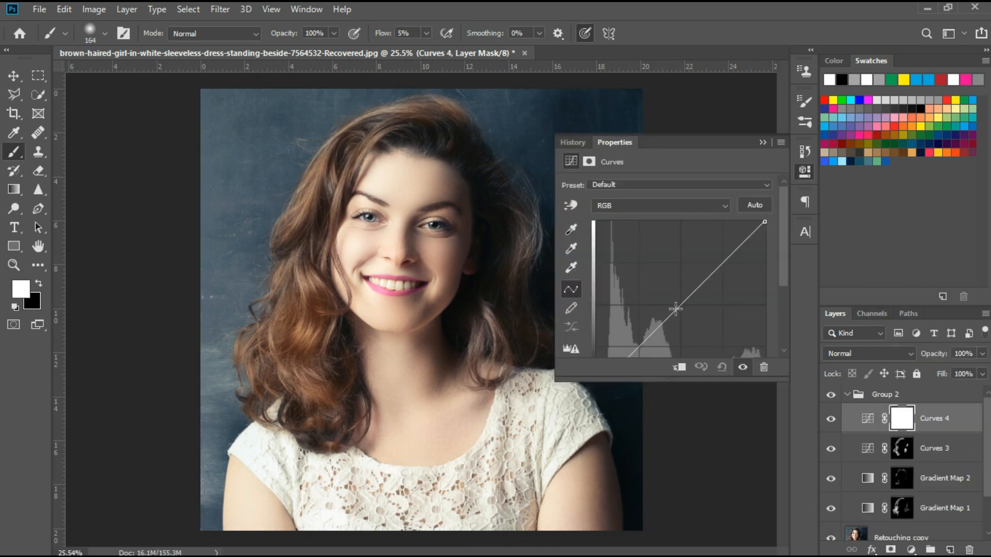
left_click_drag(675, 310, 685, 321)
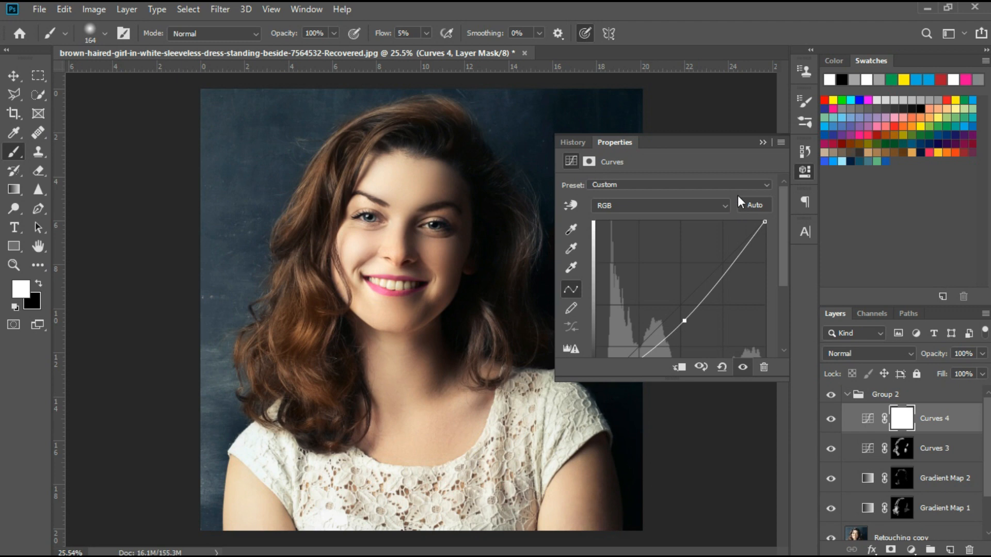
left_click(762, 142)
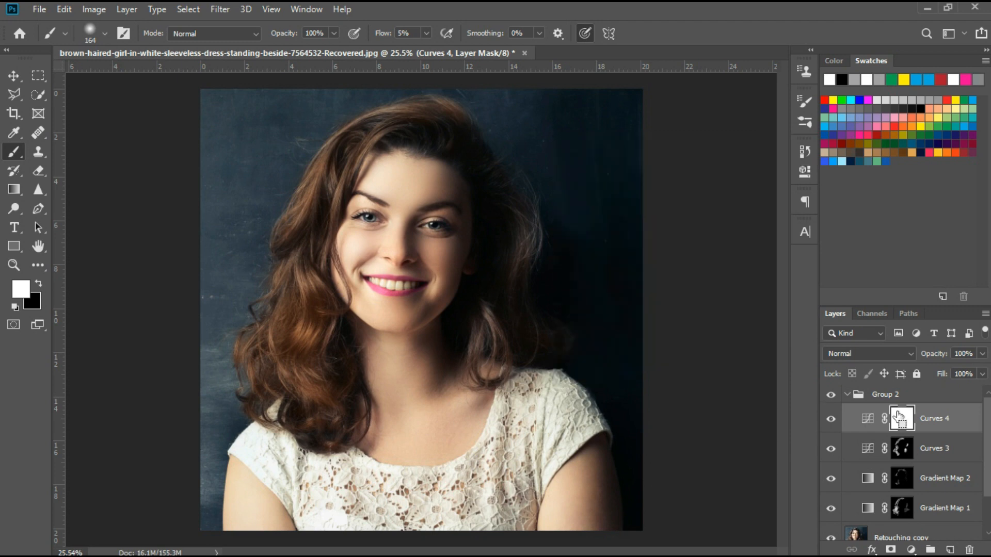
key("ctrl+i")
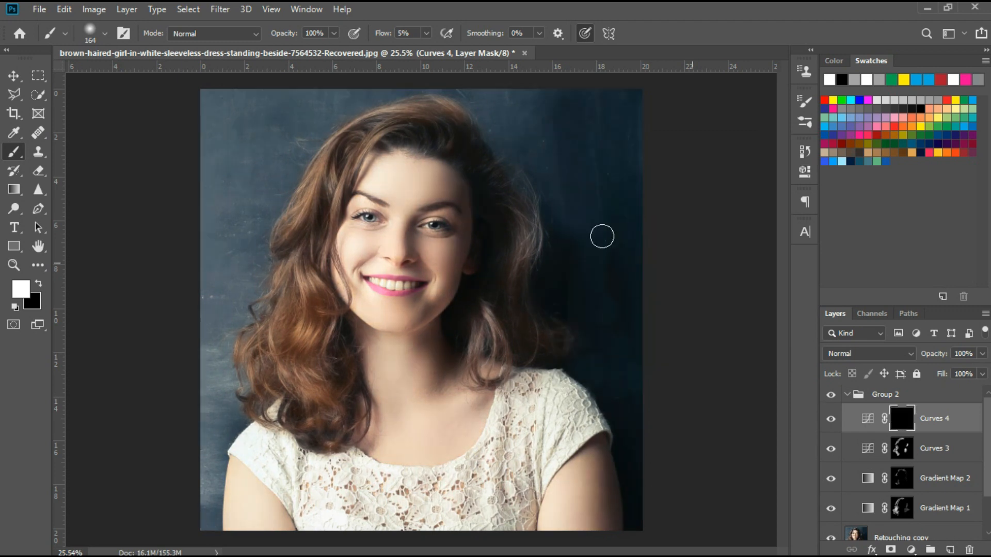
Paint the darkening Curves mask along the hairline above the forehead and down the far temple at 5% flow.
scroll(345, 180, "up", 6)
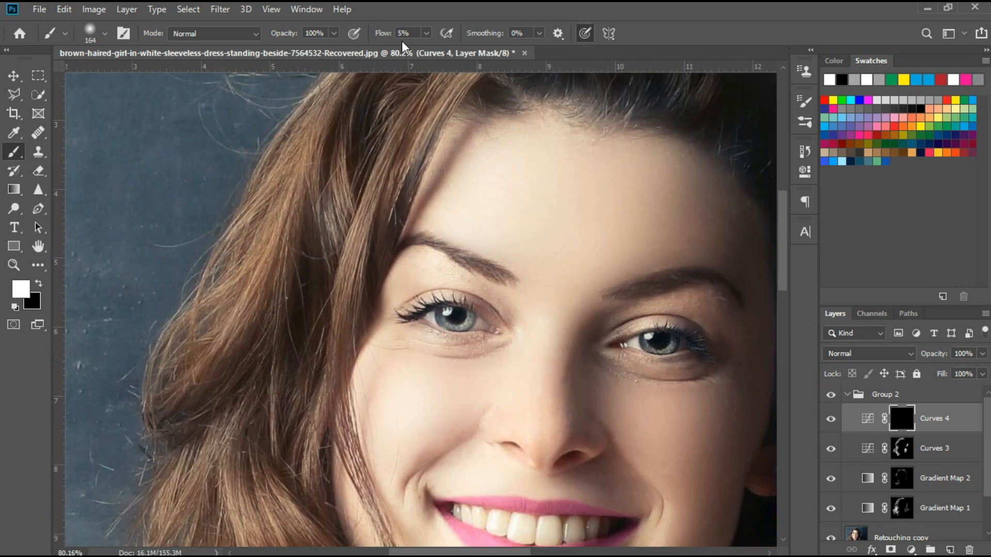
scroll(413, 205, "up", 2)
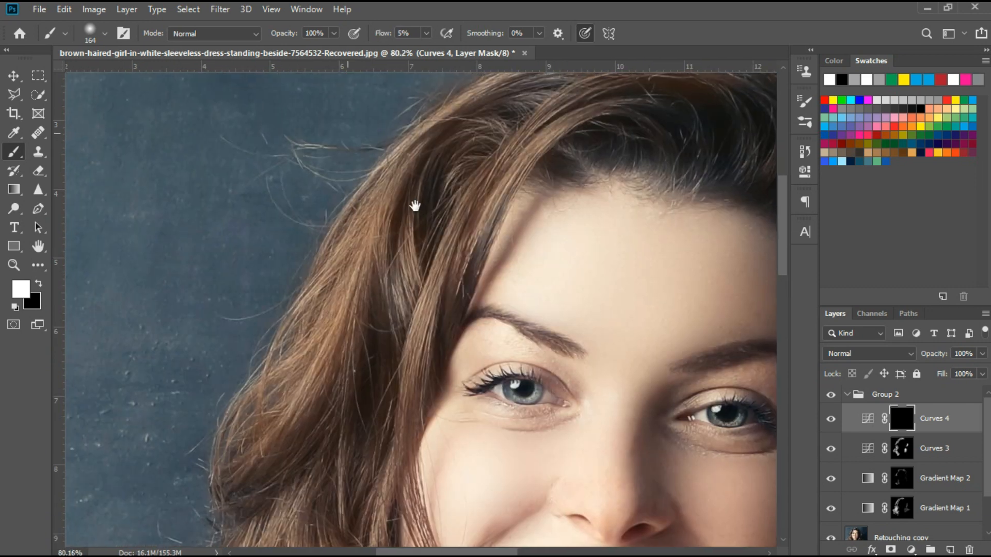
left_click_drag(485, 156, 452, 210)
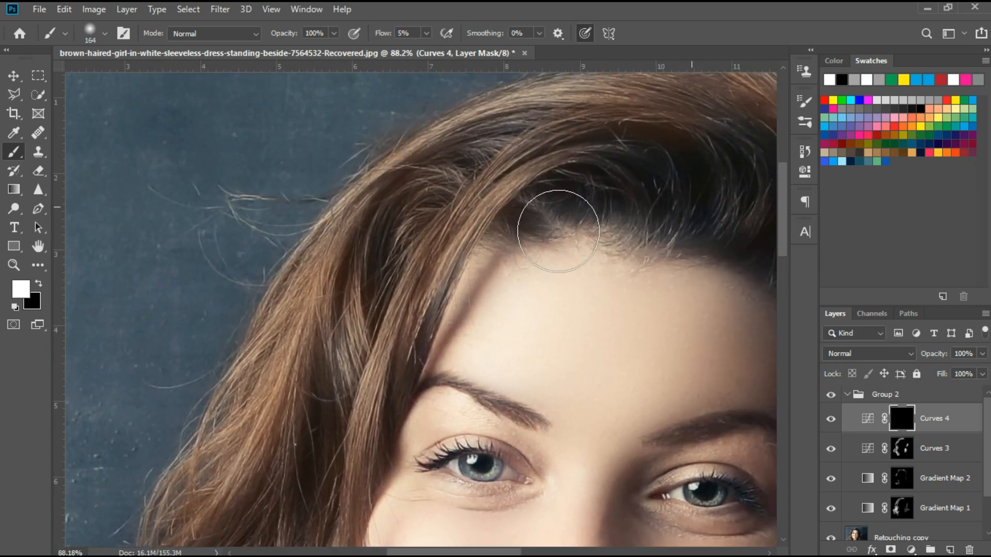
left_click_drag(593, 199, 324, 194)
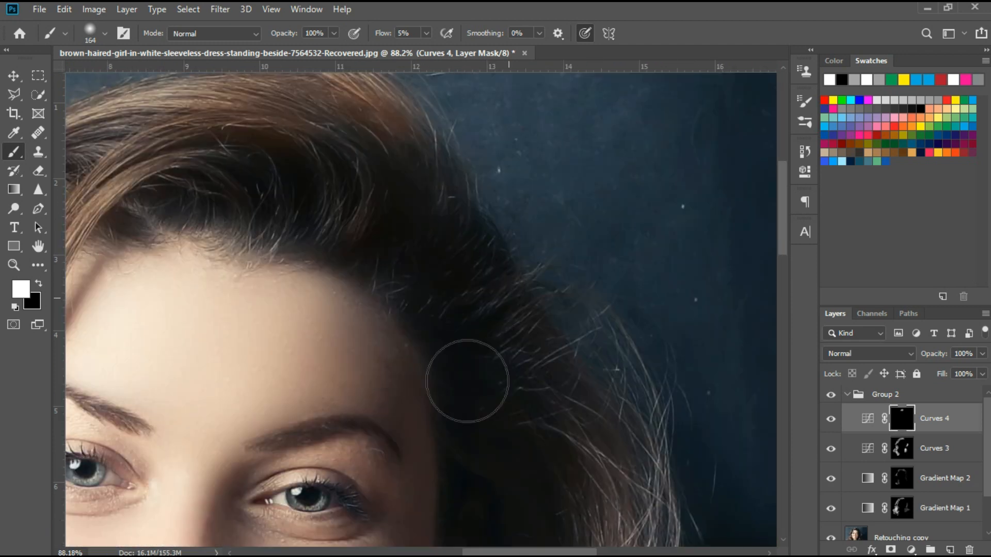
left_click_drag(376, 365, 287, 168)
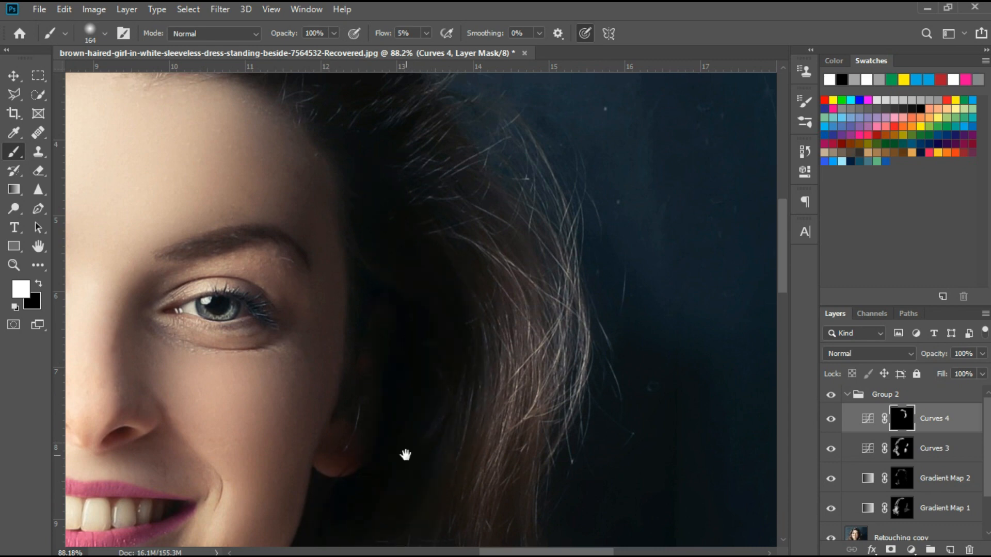
Paint the darkening Curves mask into the shadowed hair behind the far ear and around the far lower curls.
left_click_drag(405, 454, 460, 203)
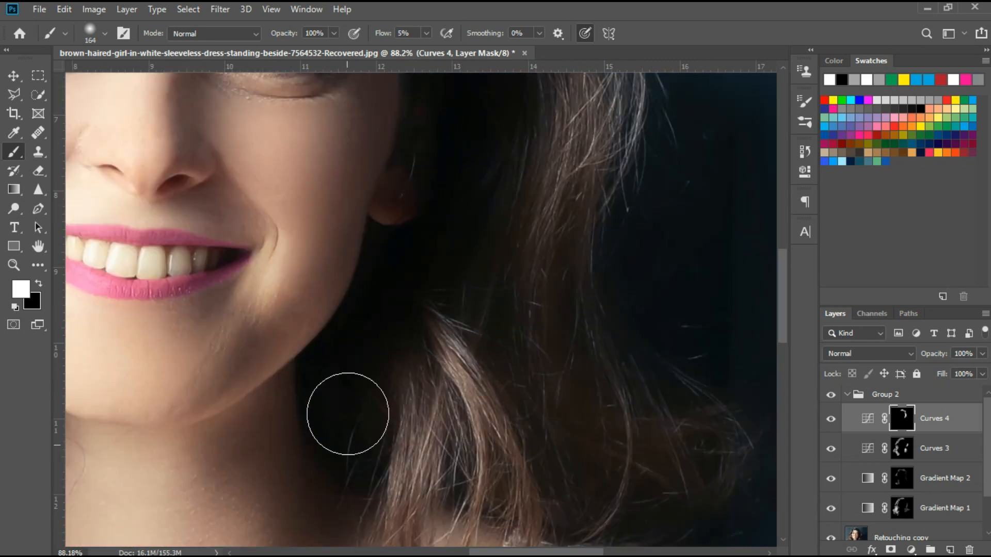
left_click_drag(484, 338, 521, 498)
mouse_move(406, 371)
left_mouse_down()
mouse_move(376, 280)
mouse_move(272, 193)
left_mouse_up()
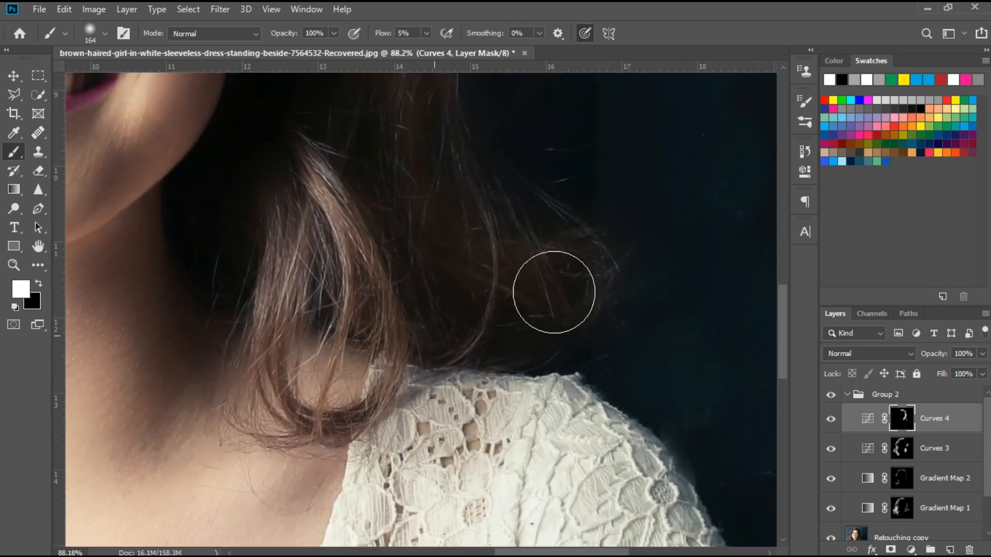
Paint the darkening Curves mask into the shadows of the lit-side curls beside the face and neck, and collapse Group 2.
scroll(270, 276, "down", 3)
scroll(688, 327, "up", 2)
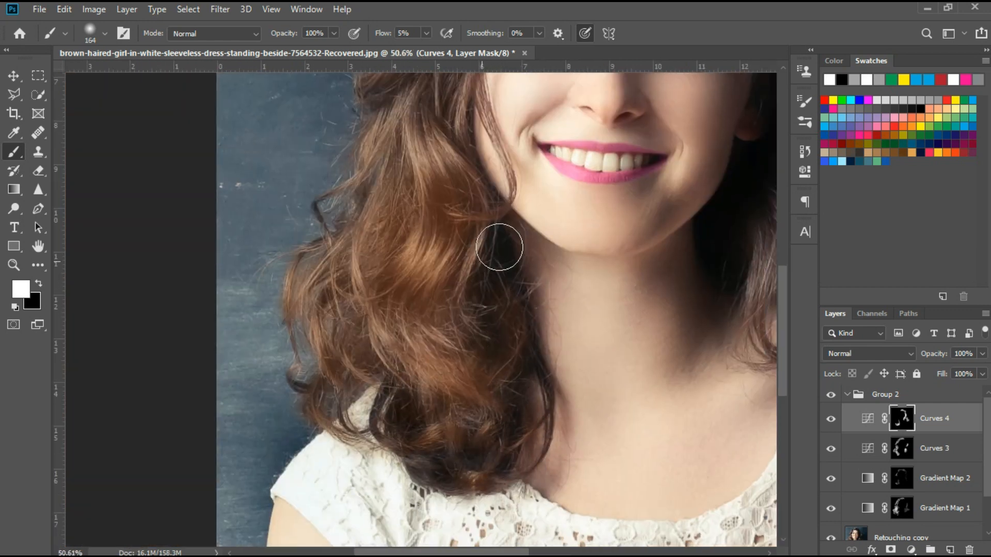
left_click_drag(500, 244, 279, 442)
scroll(261, 294, "up", 1)
mouse_move(306, 262)
left_mouse_down()
mouse_move(283, 405)
mouse_move(512, 117)
left_mouse_up()
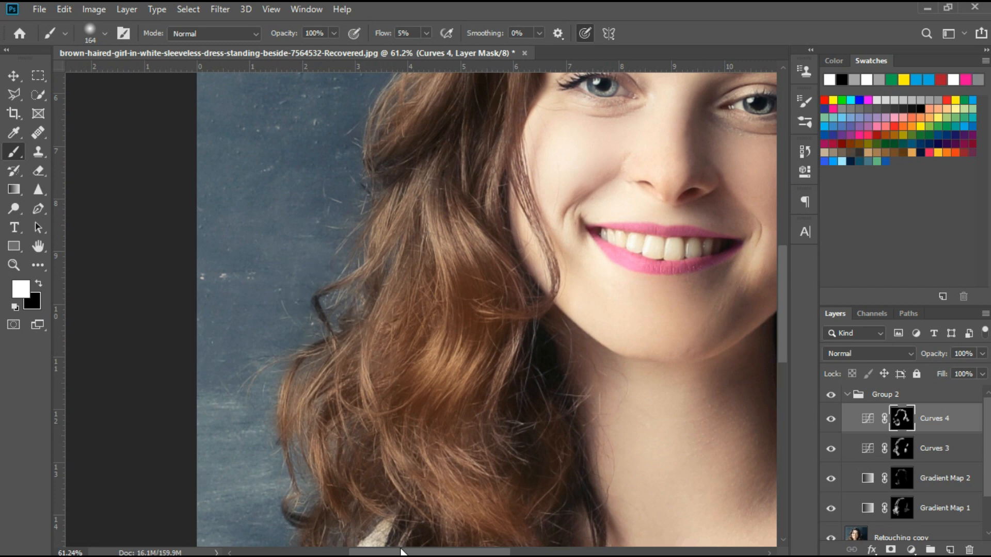
scroll(361, 320, "down", 5)
left_click_drag(304, 258, 241, 480)
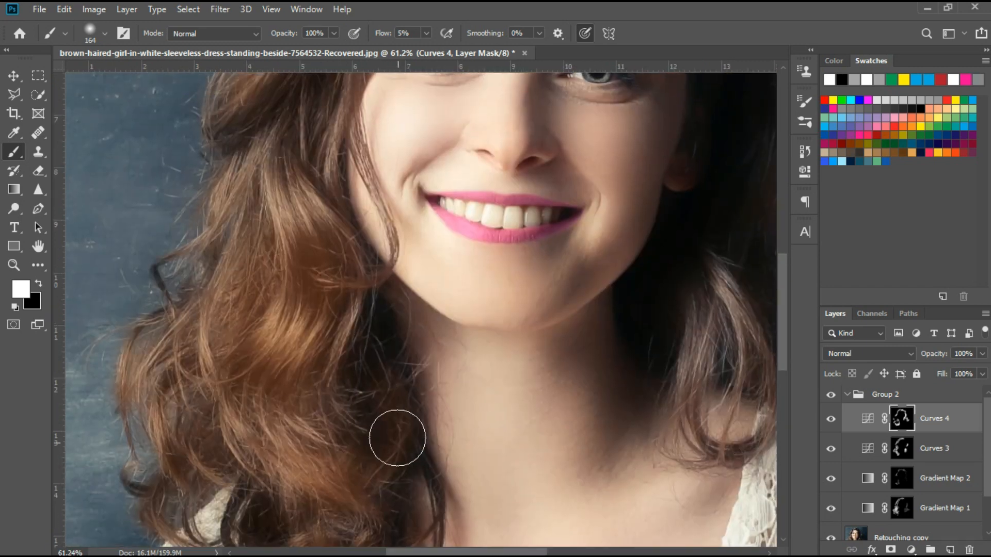
scroll(398, 420, "down", 5)
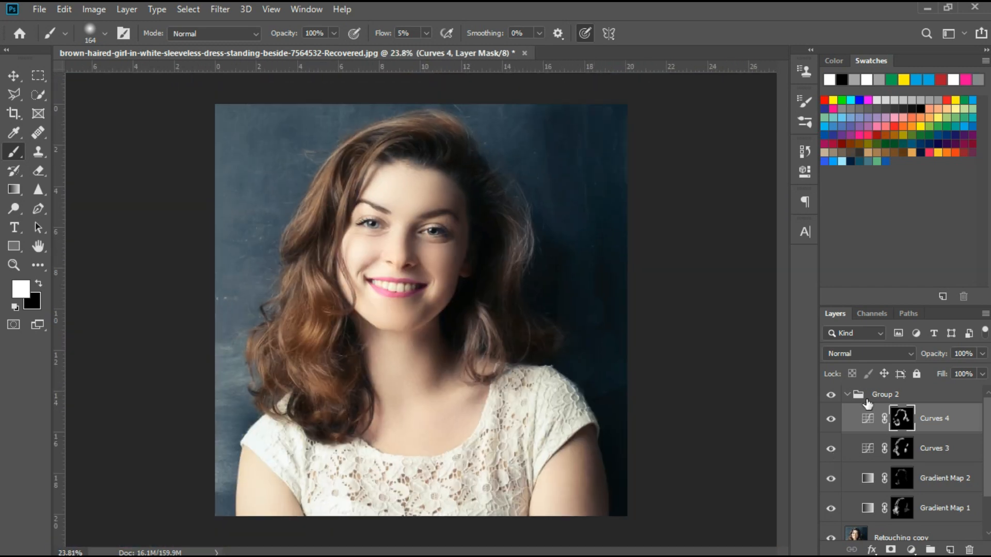
left_click(847, 395)
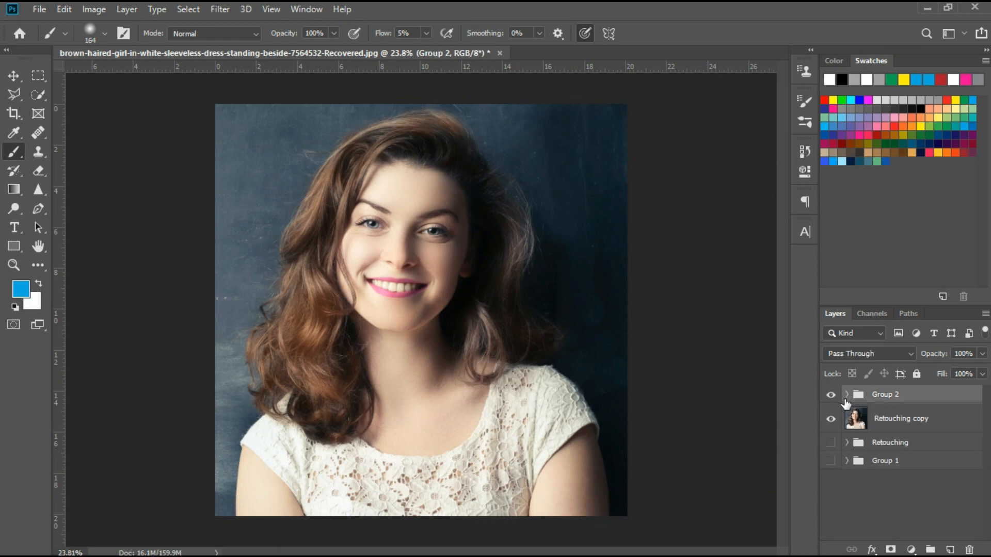
scroll(413, 345, "up", 2)
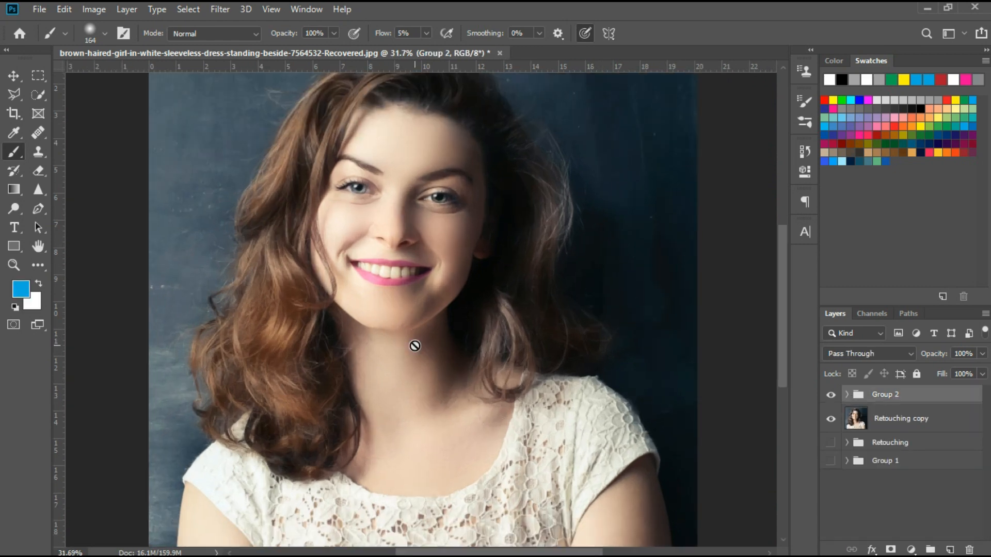
Compare the hair before and after by toggling Group 2's visibility, and inspect the recoloured curls up close.
left_click(832, 395)
left_click(832, 396)
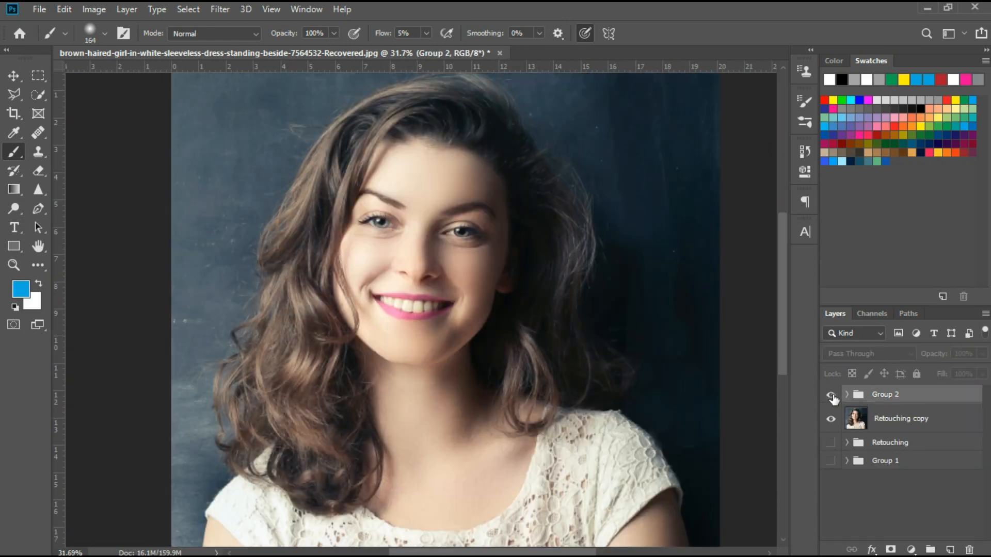
left_click(831, 395)
left_click(831, 396)
left_click(831, 396)
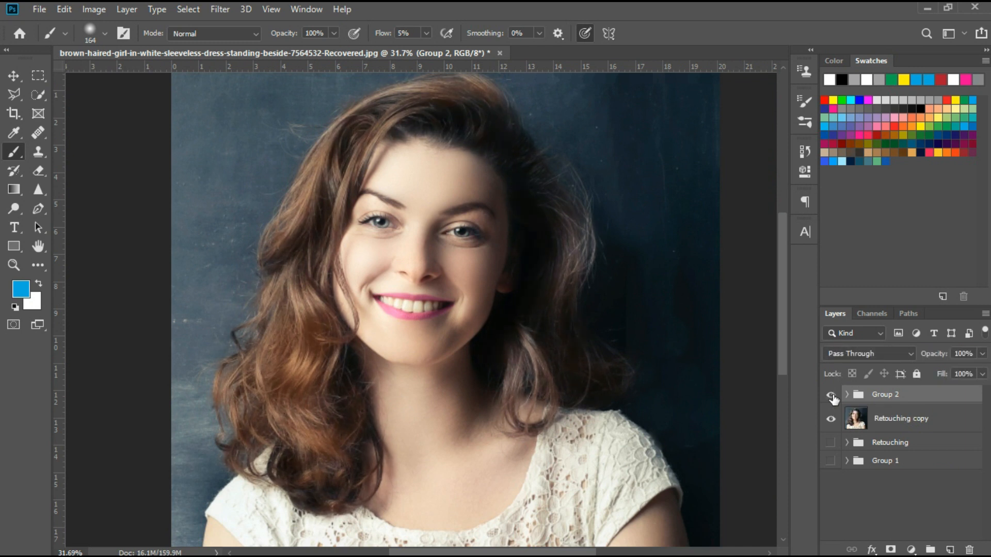
left_click(831, 396)
left_click(831, 395)
left_click(831, 395)
scroll(268, 338, "down", 1)
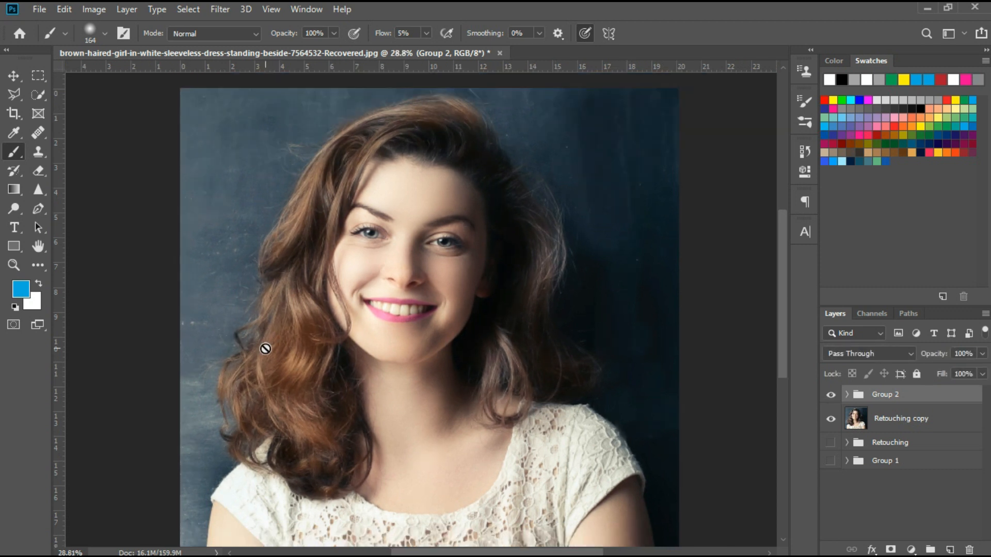
scroll(272, 344, "up", 5)
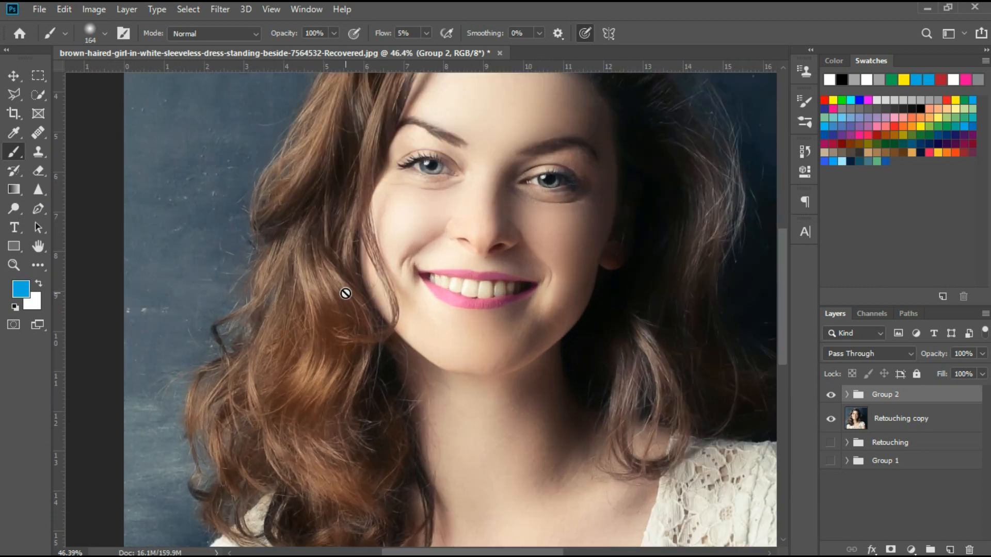
scroll(346, 293, "down", 2)
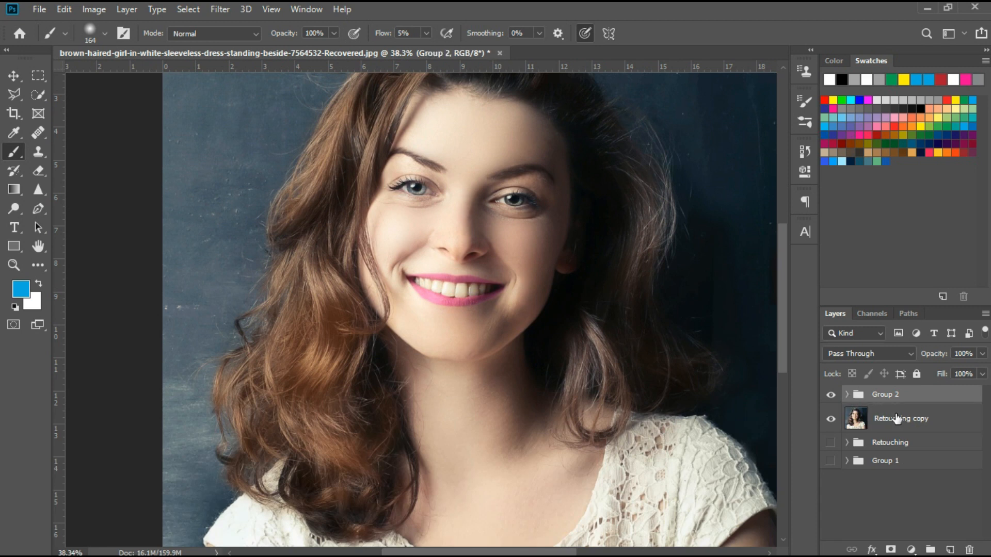
Duplicate Group 2, hide the copy, and move it beneath the Retouching copy layer as a backup.
left_click(897, 419, "shift")
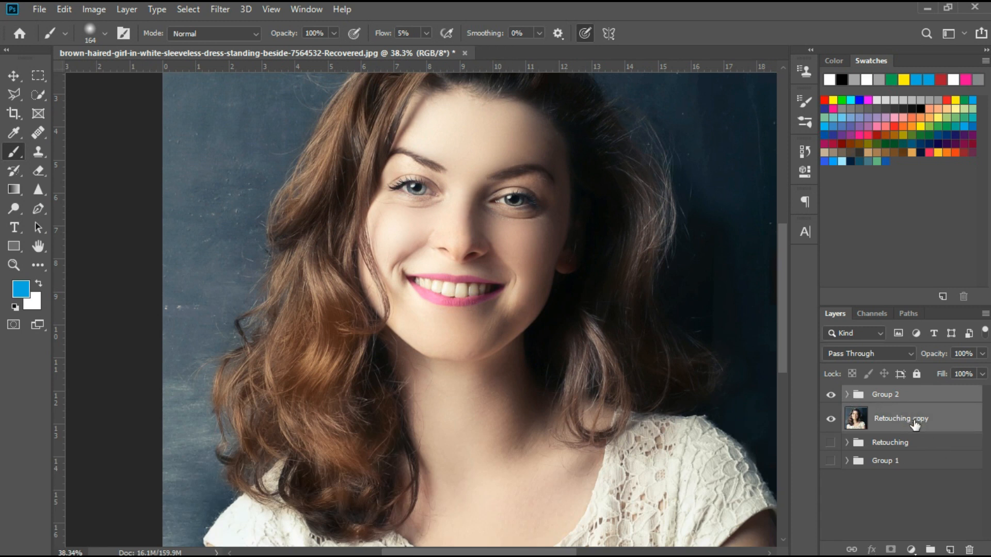
left_click(894, 396)
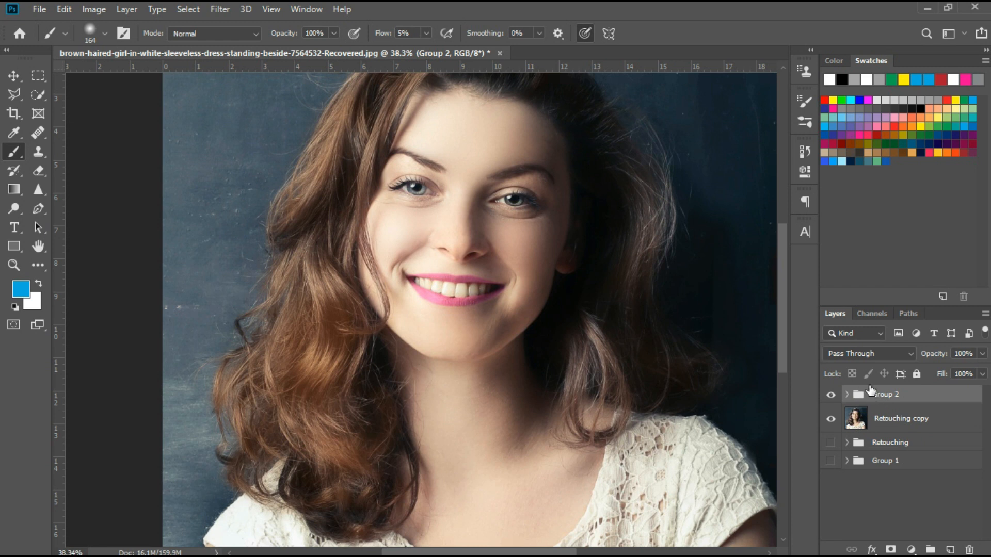
key("ctrl+j")
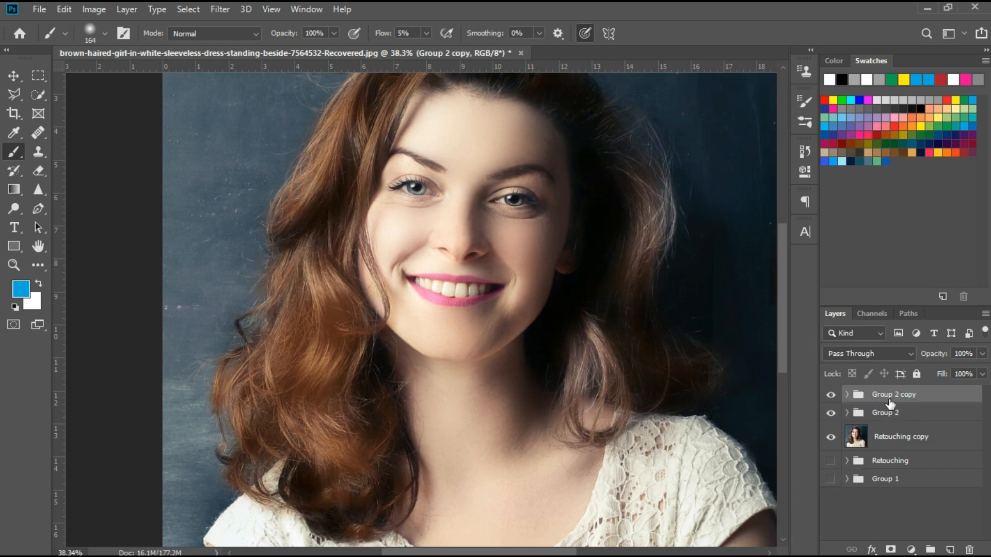
left_click(830, 395)
left_click_drag(890, 397, 874, 451)
left_click(924, 397)
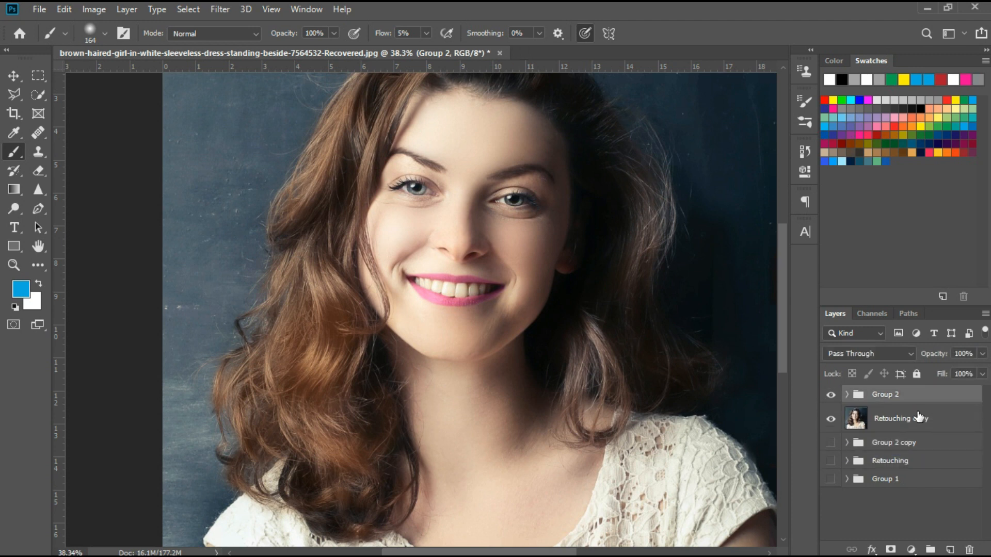
Merge Group 2 with the Retouching copy layer into a single layer.
left_click(918, 417, "shift")
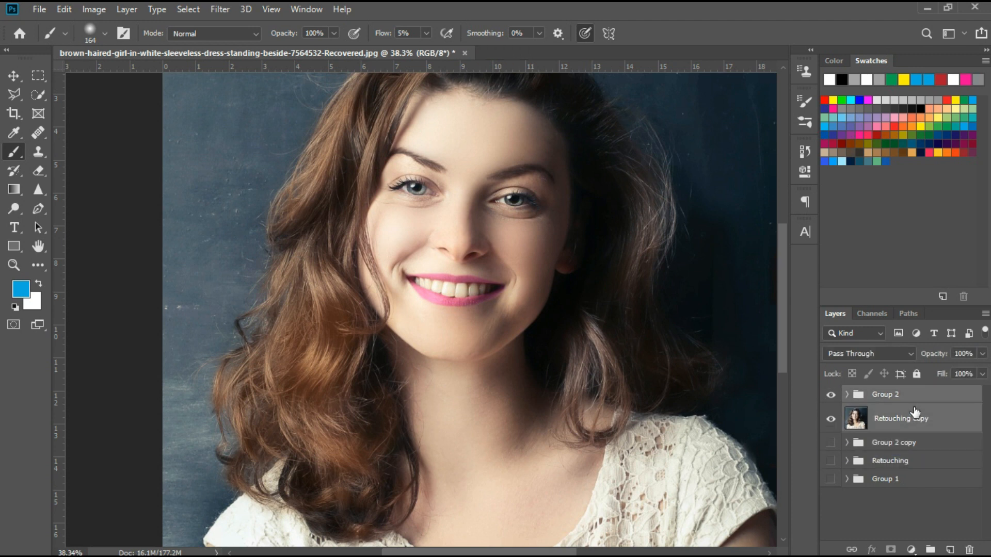
key("ctrl+e")
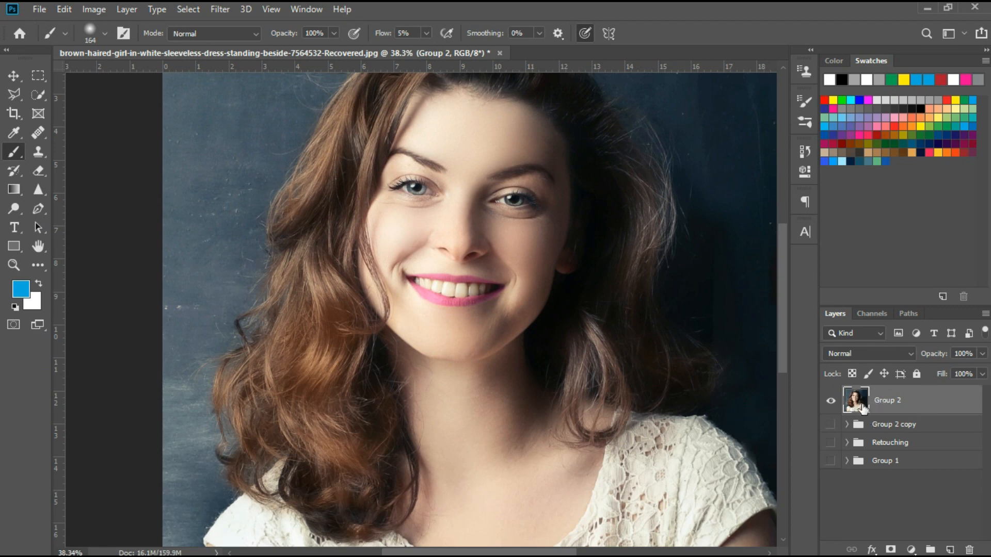
key("ctrl+z")
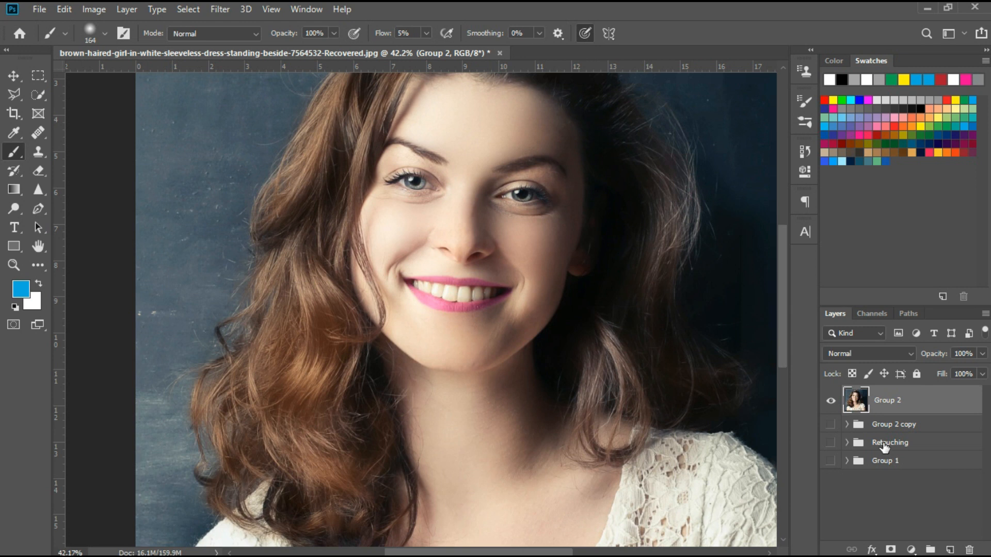
Open the Liquify filter on the merged Group 2 layer and reduce the Forward Warp brush size to 125.
left_click(219, 10)
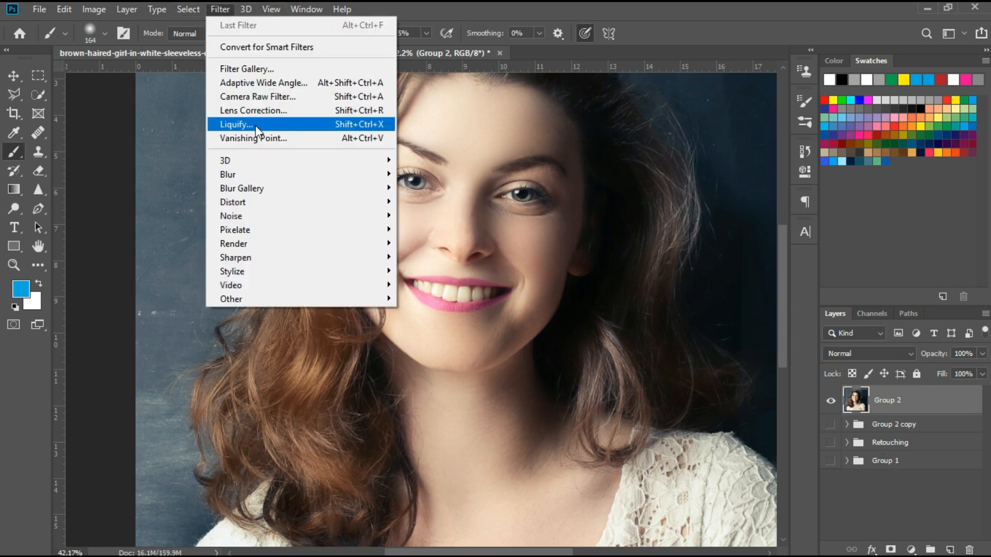
left_click(229, 130)
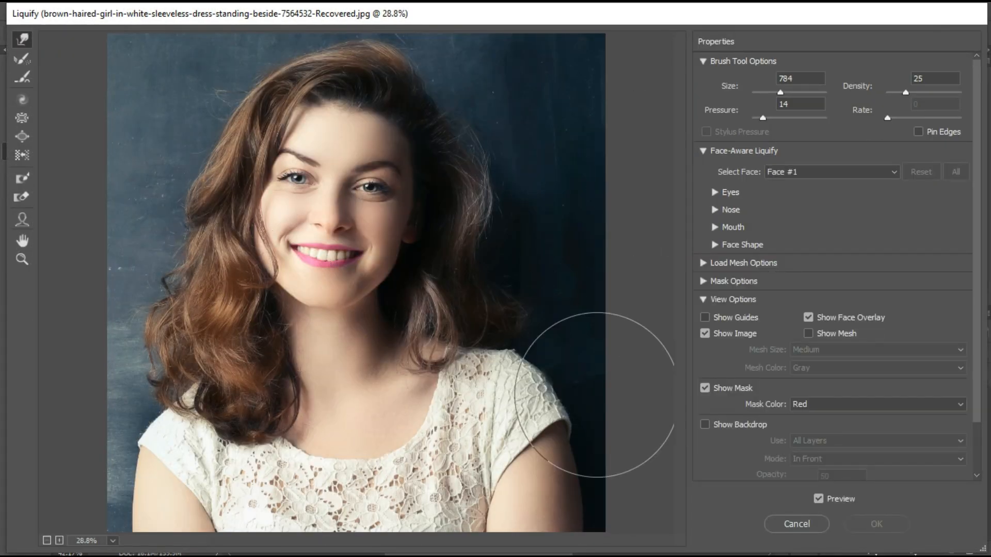
key("alt")
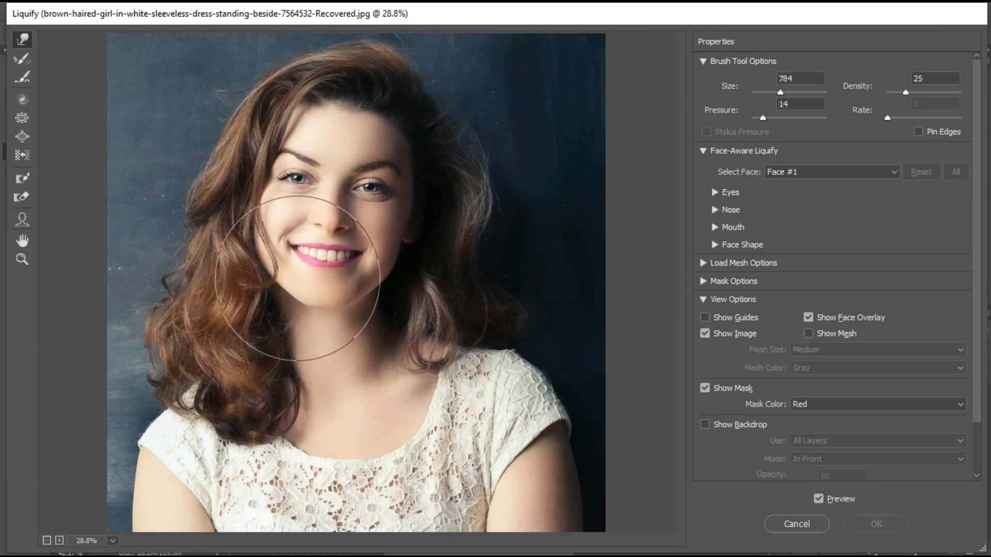
key("bracketleft")
key("bracketleft")
key("bracketleft")
key("bracketleft")
key("bracketleft")
key("bracketleft")
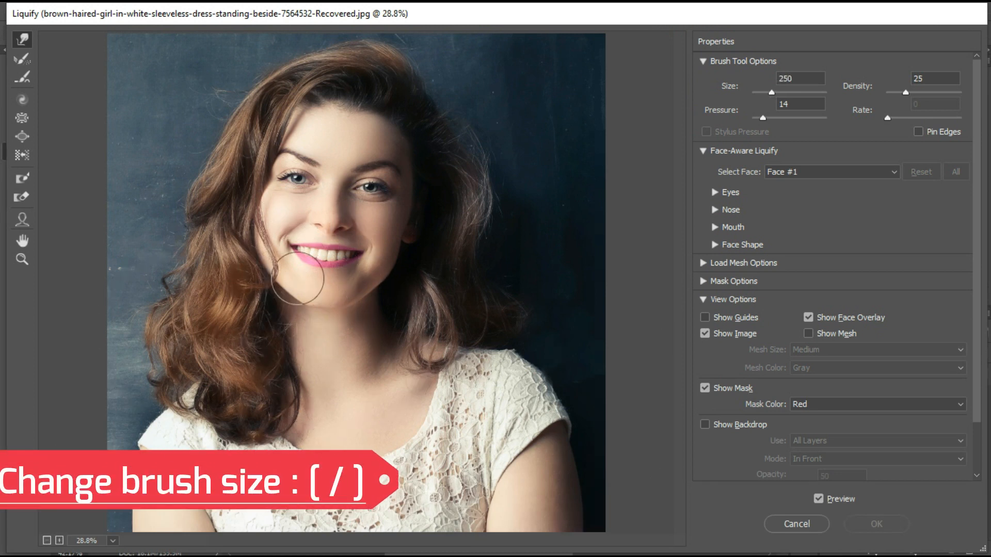
key("bracketleft")
key("bracketleft")
key("bracketleft")
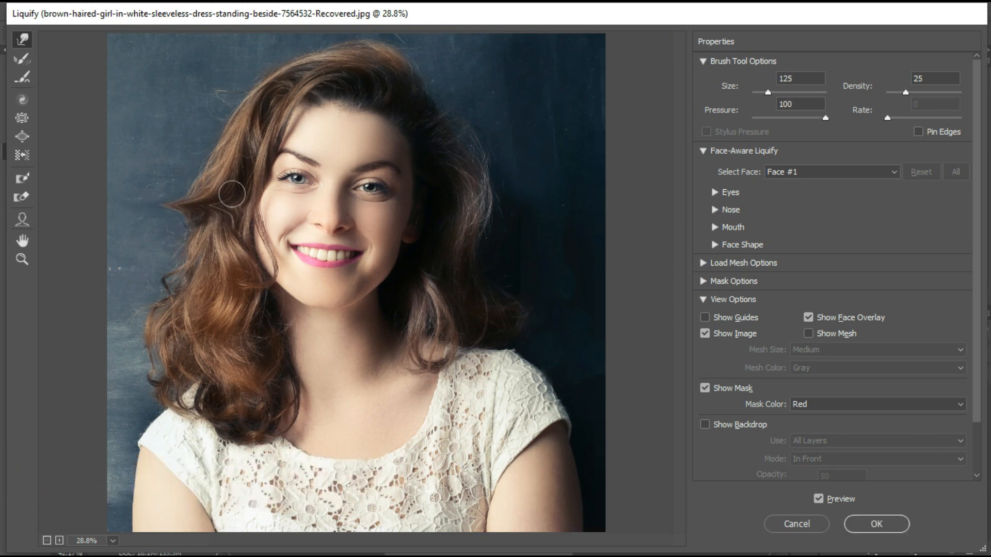
Try pulling the lit-side hair edge outward with Forward Warp at pressure 100, and undo the strokes.
left_click_drag(241, 192, 175, 184)
mouse_move(244, 171)
left_mouse_down()
mouse_move(190, 165)
mouse_move(241, 155)
mouse_move(198, 147)
left_mouse_up()
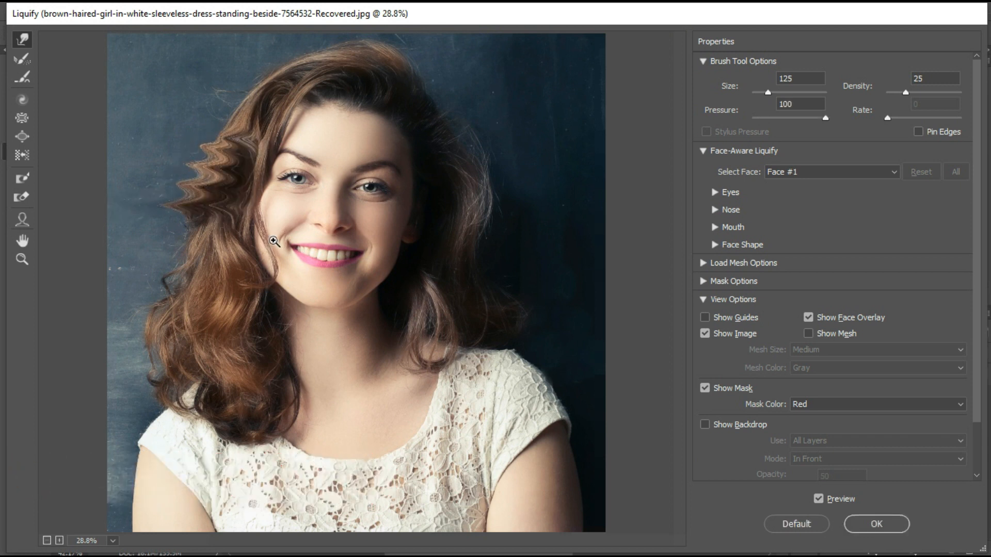
key("ctrl+z")
key("ctrl+z")
key("ctrl+z")
key("ctrl+z")
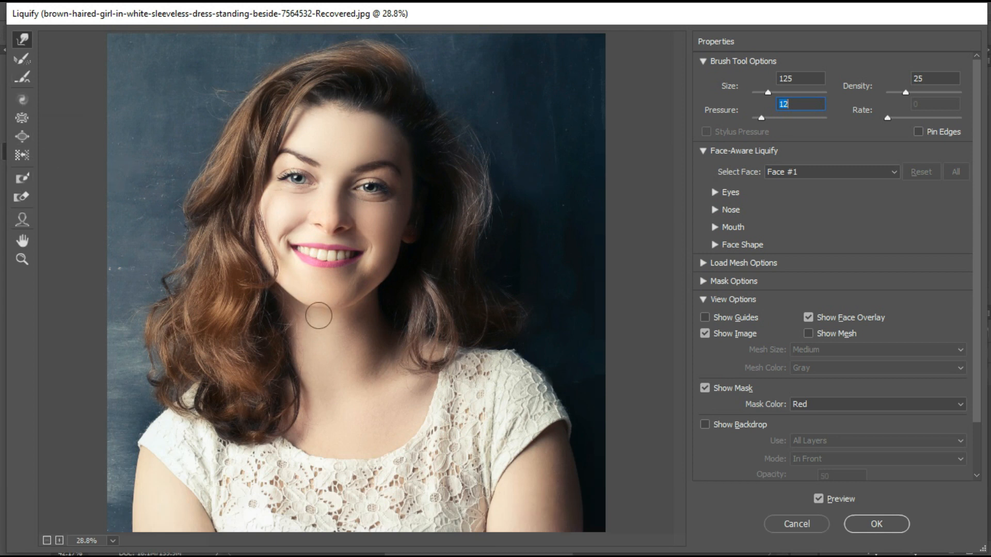
Zoom to the face at 100% and freeze the forehead and eyes with the Freeze Mask tool at size 200, pressure 100.
left_click(21, 182)
scroll(334, 219, "up", 2)
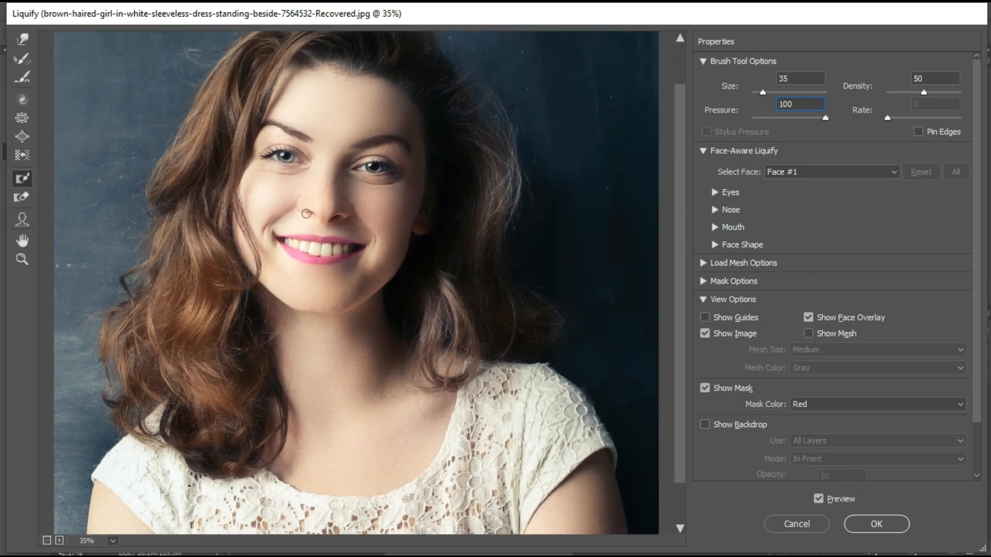
right_click(297, 215)
left_click(310, 213)
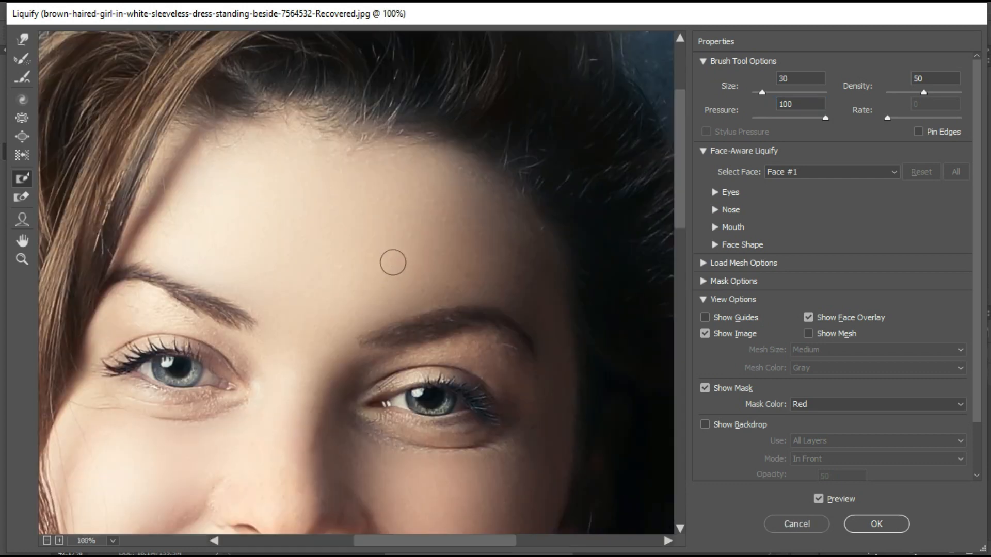
key("bracketright")
key("bracketright")
key("bracketright")
key("bracketright")
key("bracketright")
key("bracketright")
key("bracketright")
key("bracketright")
key("bracketright")
key("bracketright")
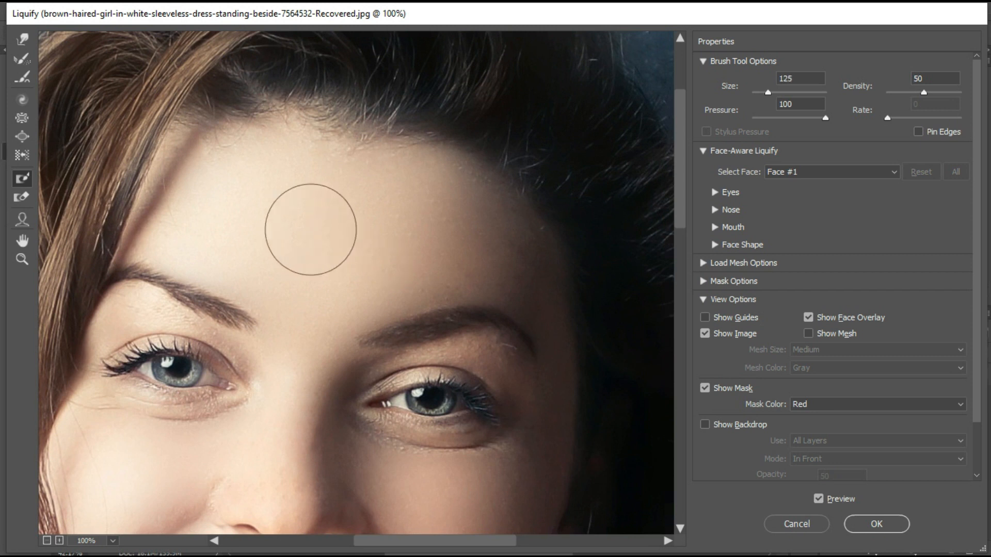
key("bracketleft")
key("bracketleft")
key("bracketleft")
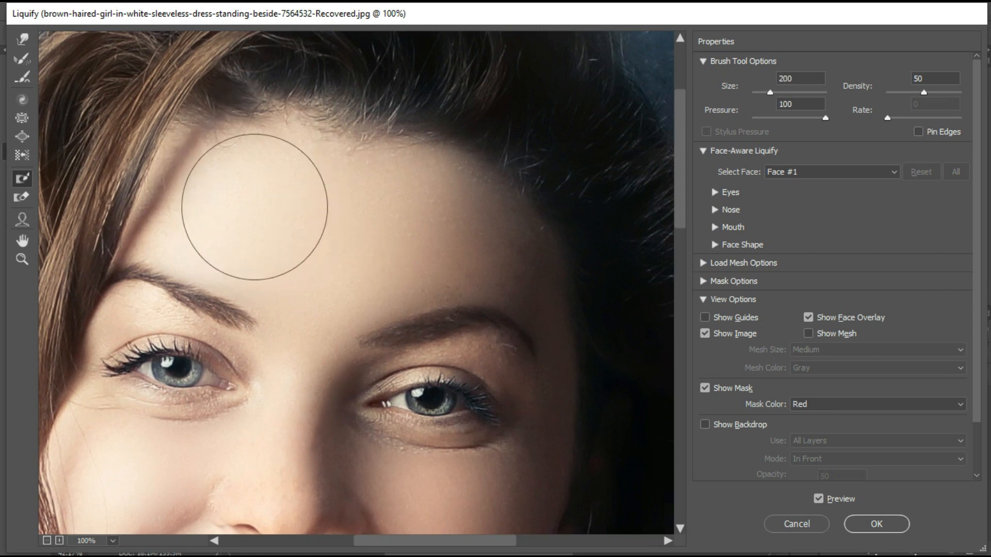
mouse_move(235, 217)
left_mouse_down()
mouse_move(223, 189)
mouse_move(274, 173)
mouse_move(407, 199)
mouse_move(491, 243)
mouse_move(514, 340)
mouse_move(511, 454)
mouse_move(380, 305)
mouse_move(378, 217)
mouse_move(247, 299)
mouse_move(234, 177)
mouse_move(121, 401)
mouse_move(331, 393)
mouse_move(401, 70)
left_mouse_up()
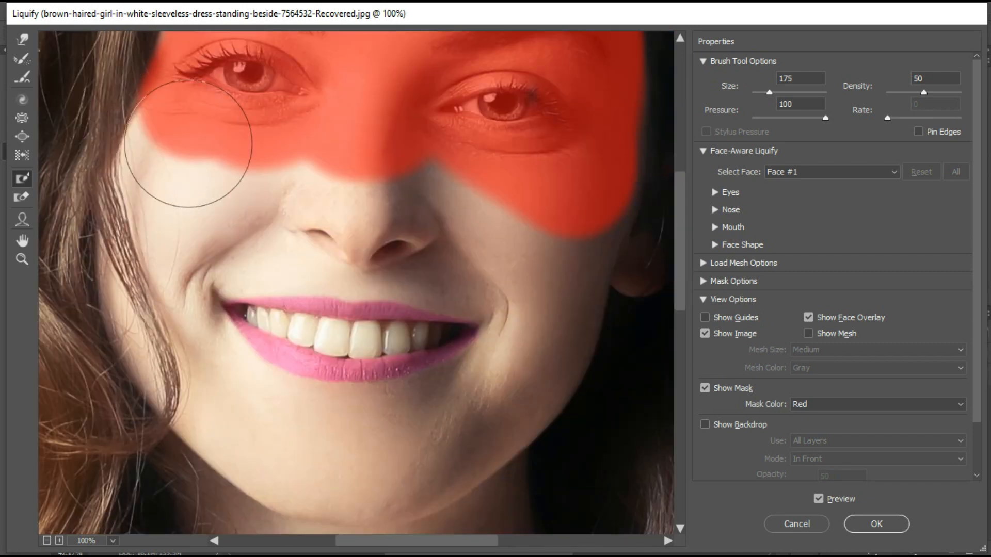
Freeze the cheeks, nose, mouth, jaw and upper neck, using a smaller size 45 brush around the loose strands beside the lit cheek.
mouse_move(188, 138)
left_mouse_down()
mouse_move(181, 182)
mouse_move(219, 291)
mouse_move(243, 412)
mouse_move(237, 320)
mouse_move(381, 239)
mouse_move(533, 266)
mouse_move(537, 366)
mouse_move(443, 357)
mouse_move(482, 129)
left_mouse_up()
mouse_move(311, 444)
left_mouse_down()
mouse_move(383, 217)
mouse_move(435, 287)
mouse_move(456, 233)
mouse_move(294, 259)
mouse_move(332, 407)
mouse_move(561, 267)
mouse_move(601, 356)
mouse_move(627, 385)
left_mouse_up()
key("bracketleft")
key("bracketleft")
key("bracketleft")
key("bracketleft")
key("bracketleft")
key("bracketleft")
key("bracketleft")
left_click_drag(181, 67, 191, 116)
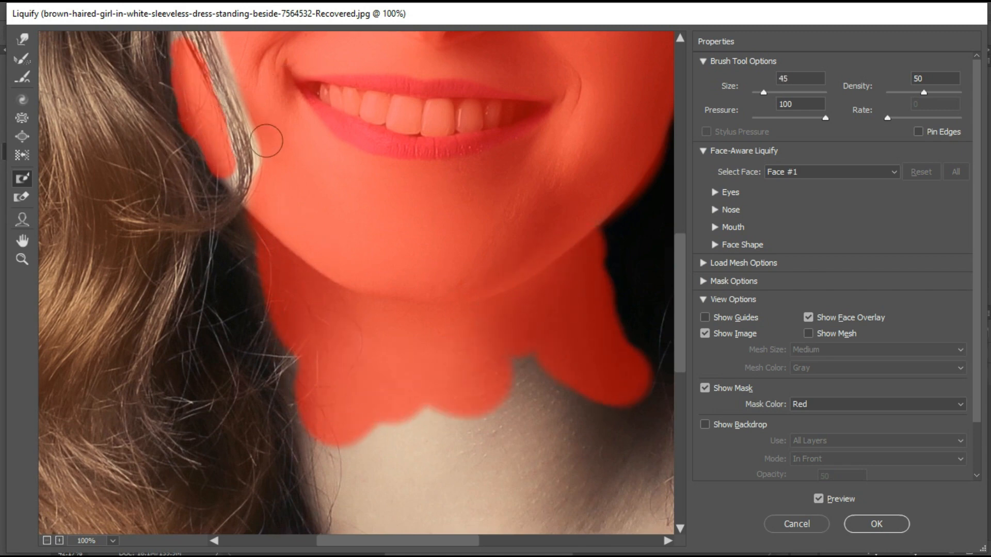
Extend the freeze mask over the lower neck and chest down to the neckline, enlarging the brush from size 70 to 175.
scroll(493, 378, "down", 1)
left_click_drag(493, 378, 347, 162)
key("bracketright")
key("bracketright")
key("bracketright")
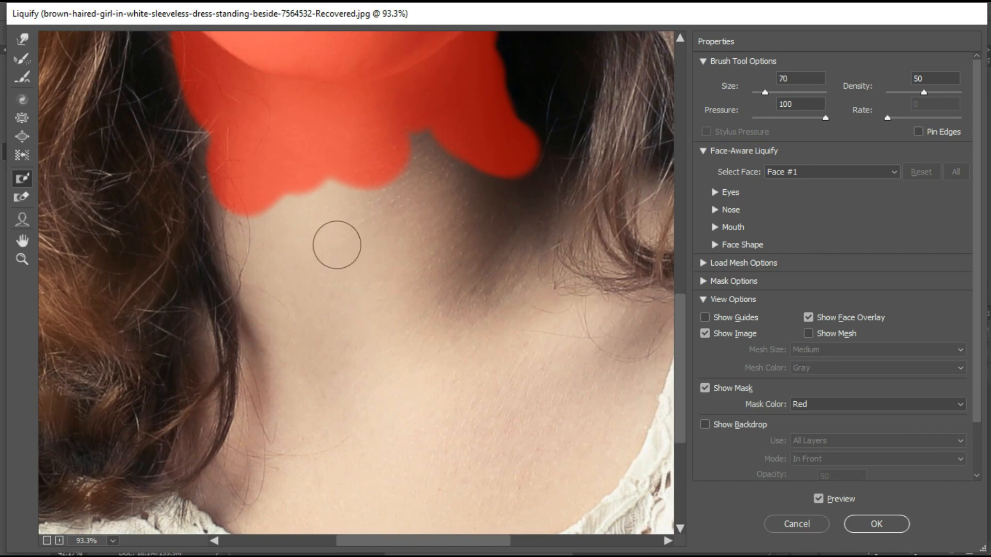
mouse_move(332, 243)
left_mouse_down()
mouse_move(416, 195)
mouse_move(437, 224)
mouse_move(387, 179)
mouse_move(531, 167)
mouse_move(515, 276)
mouse_move(628, 347)
mouse_move(614, 385)
mouse_move(429, 441)
mouse_move(315, 231)
mouse_move(273, 494)
mouse_move(319, 509)
mouse_move(503, 401)
mouse_move(538, 246)
mouse_move(586, 165)
left_mouse_up()
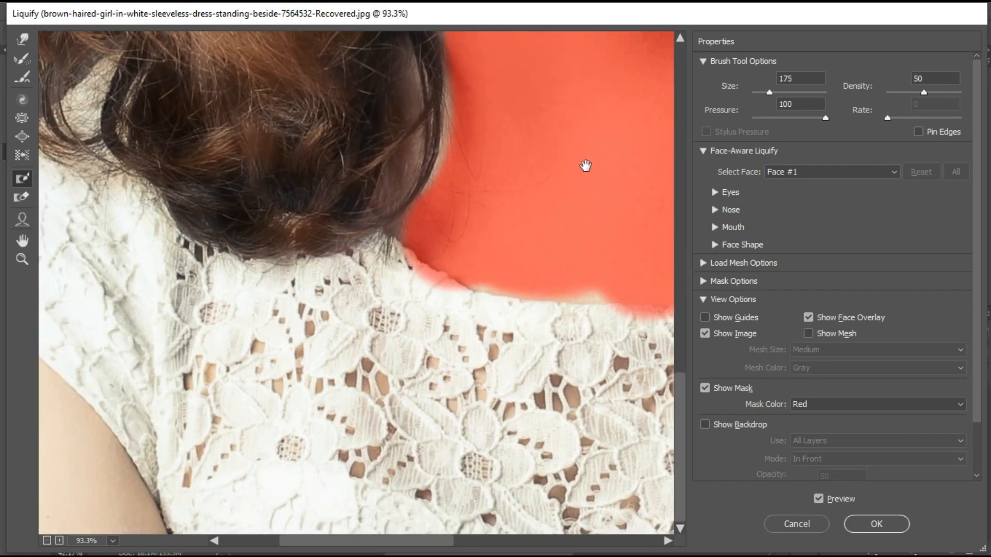
Freeze the upper dress and both shoulders with the size 175 brush, undoing and repainting the stroke over the far shoulder.
mouse_move(398, 310)
left_mouse_down()
mouse_move(148, 297)
mouse_move(68, 227)
mouse_move(160, 228)
left_mouse_up()
mouse_move(77, 437)
left_mouse_down()
mouse_move(62, 306)
mouse_move(102, 226)
mouse_move(82, 208)
mouse_move(133, 427)
mouse_move(690, 380)
mouse_move(274, 380)
mouse_move(403, 494)
mouse_move(614, 485)
left_mouse_up()
scroll(535, 253, "down", 3)
left_click_drag(582, 132, 315, 198)
mouse_move(490, 237)
left_mouse_down()
mouse_move(580, 163)
mouse_move(608, 171)
mouse_move(629, 212)
mouse_move(540, 249)
mouse_move(536, 413)
left_mouse_up()
key("ctrl+z")
mouse_move(494, 197)
left_mouse_down()
mouse_move(330, 209)
mouse_move(511, 203)
mouse_move(584, 343)
mouse_move(431, 164)
mouse_move(331, 277)
mouse_move(271, 401)
mouse_move(467, 333)
mouse_move(516, 376)
left_mouse_up()
scroll(261, 248, "down", 4)
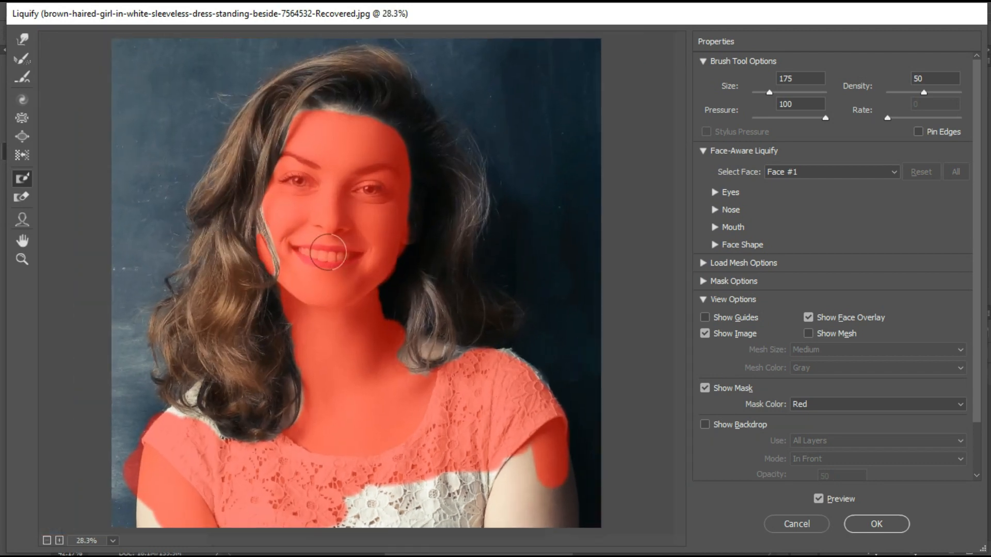
Switch to the Forward Warp tool, try pulling the lit-side hair outward at size 125 and pressure 100, and undo the stroke.
key("bracketleft")
key("bracketleft")
key("bracketleft")
left_click(21, 43)
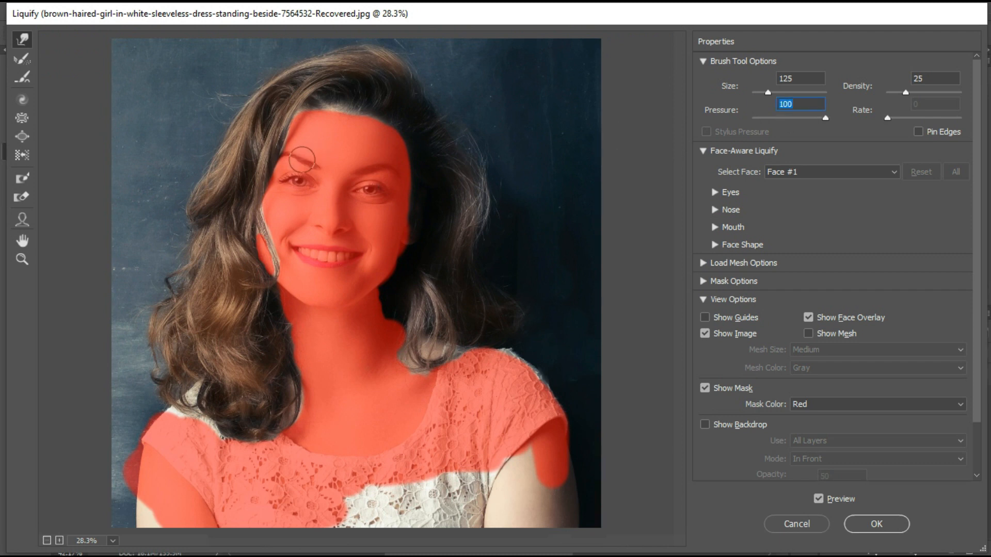
left_click_drag(221, 201, 164, 201)
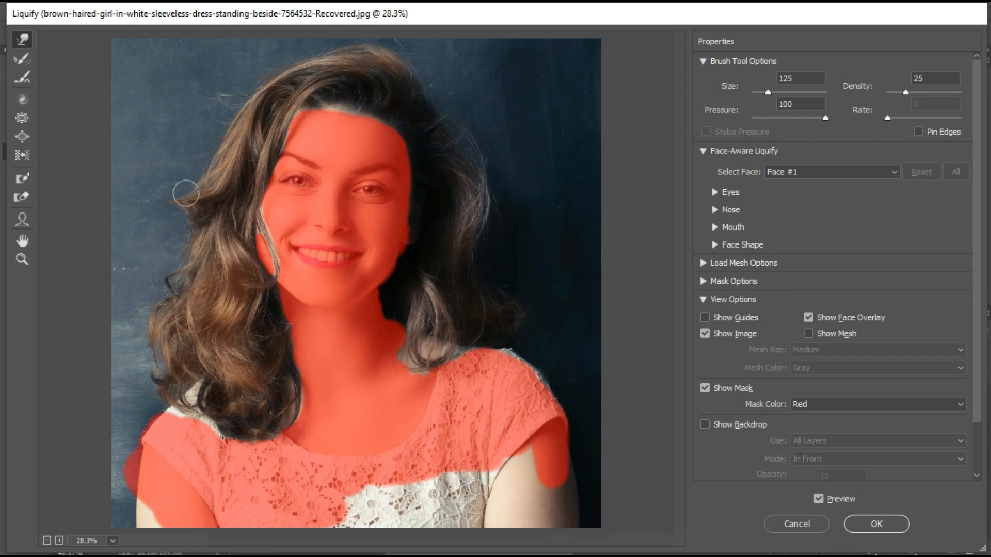
key("ctrl+alt+z")
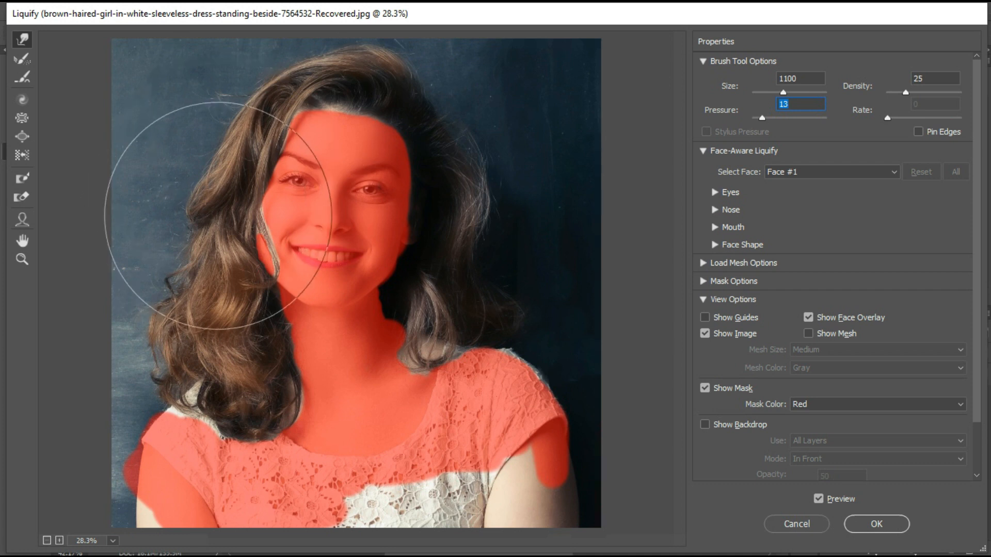
Push the lit-side hair outward for more volume with Forward Warp at size 1100 and pressure 13.
left_click_drag(231, 184, 187, 176)
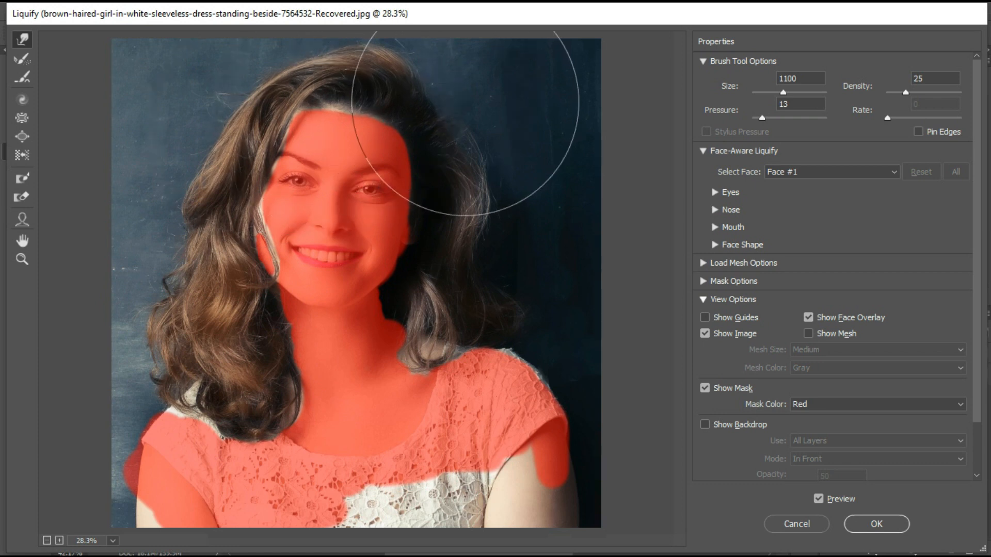
key("bracketleft")
key("bracketleft")
key("bracketleft")
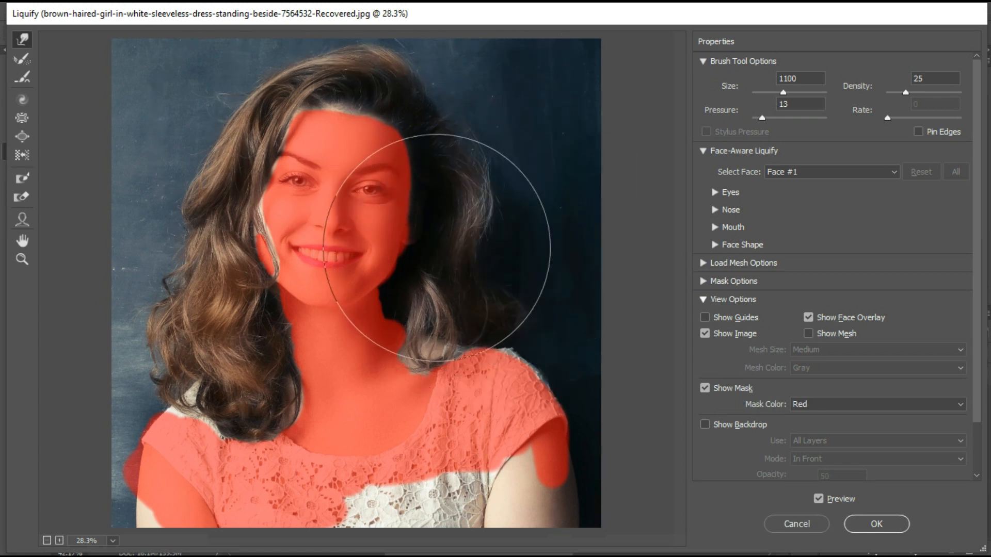
Add volume along the outer hair edges and curls with smaller Forward Warp brushes of size 700 and 400.
key("bracketleft")
key("bracketleft")
key("bracketleft")
key("bracketleft")
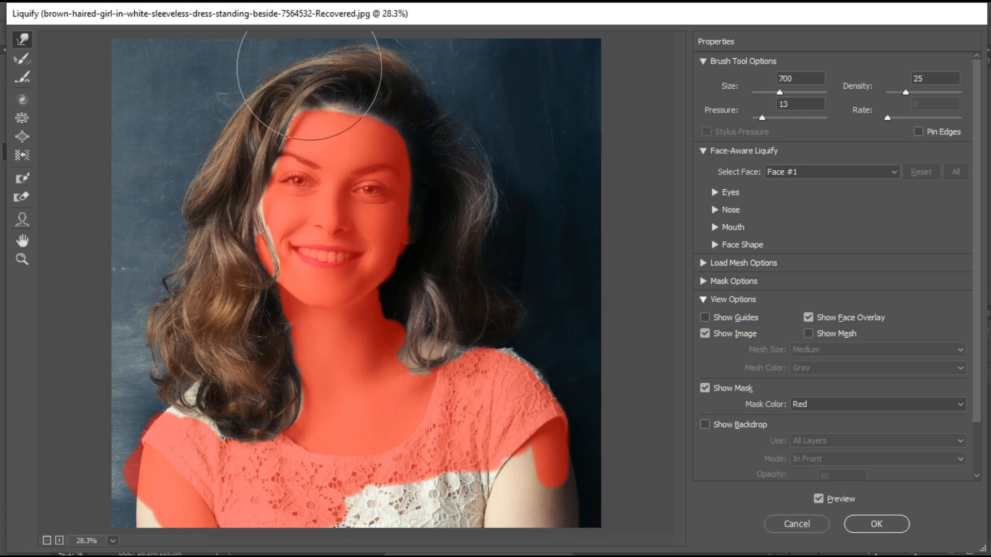
mouse_move(178, 198)
left_mouse_down()
mouse_move(136, 289)
mouse_move(170, 310)
left_mouse_up()
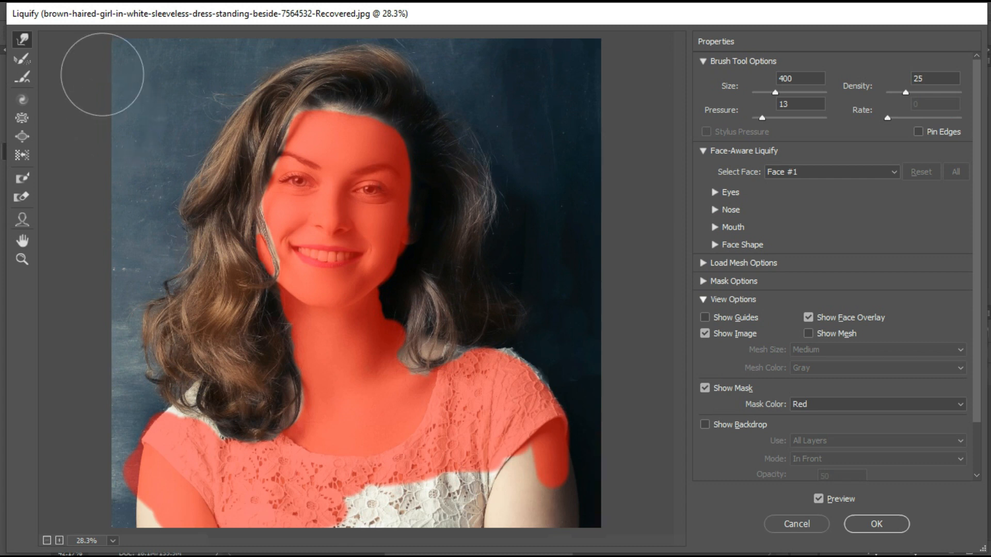
Refine the hair volume with Forward Warp at brush sizes 300 and 400, and apply the Liquify changes.
key("bracketleft")
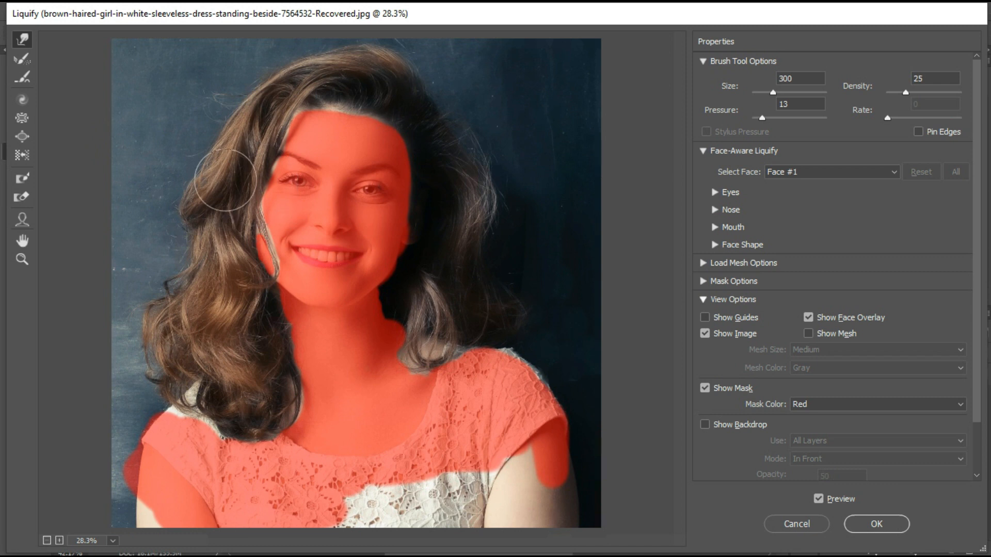
key("bracketright")
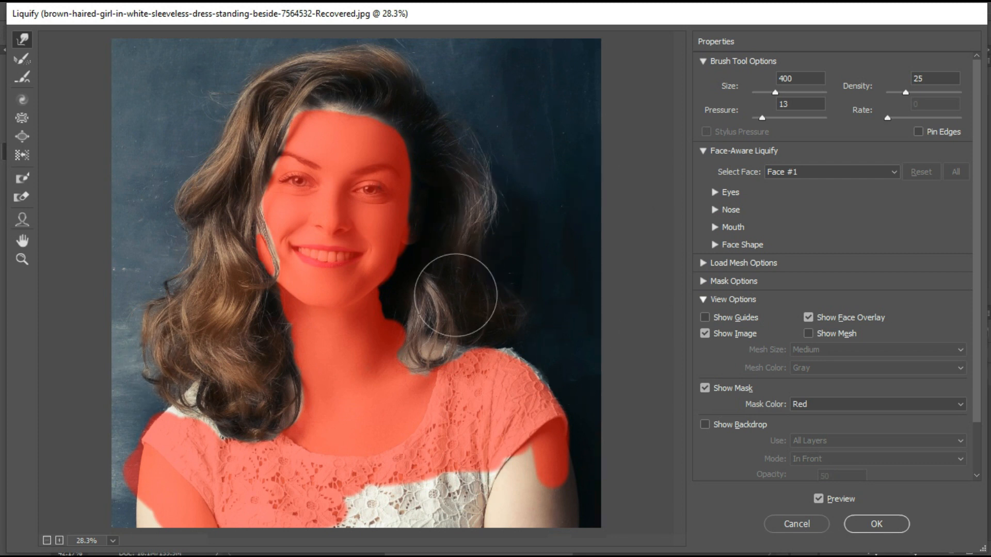
left_click(867, 531)
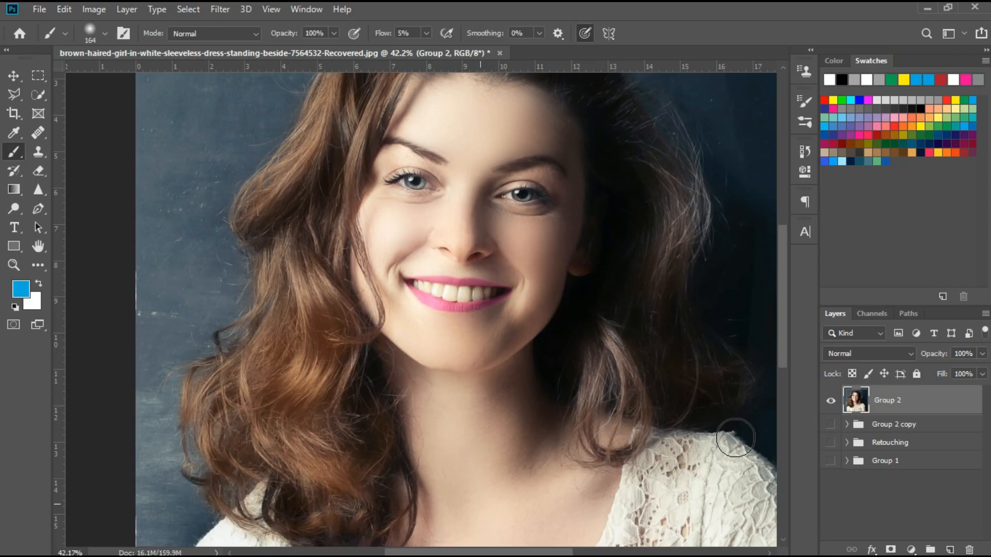
Show all the layer groups and toggle the liquified Group 2 layer's visibility to compare the hair before and after.
scroll(607, 325, "down", 4)
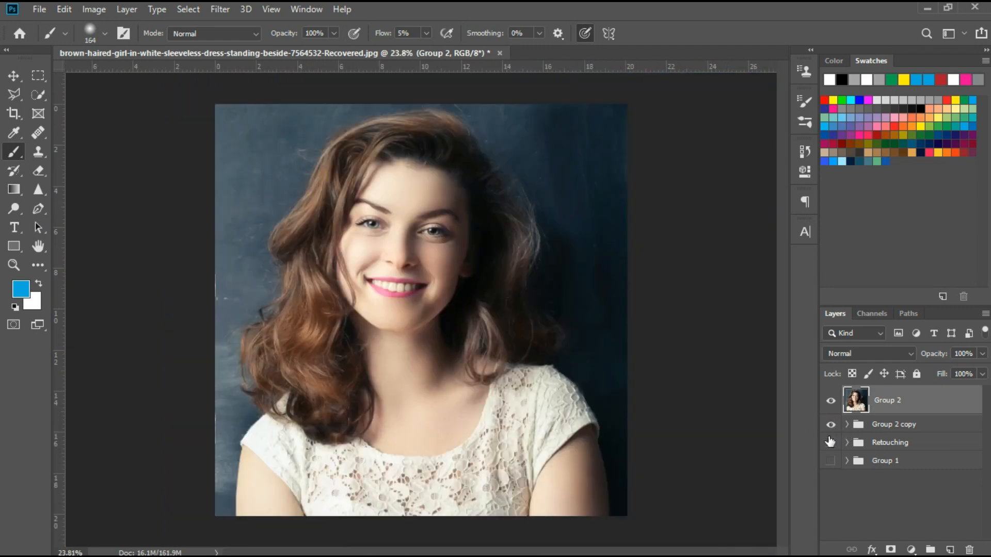
left_click(831, 402)
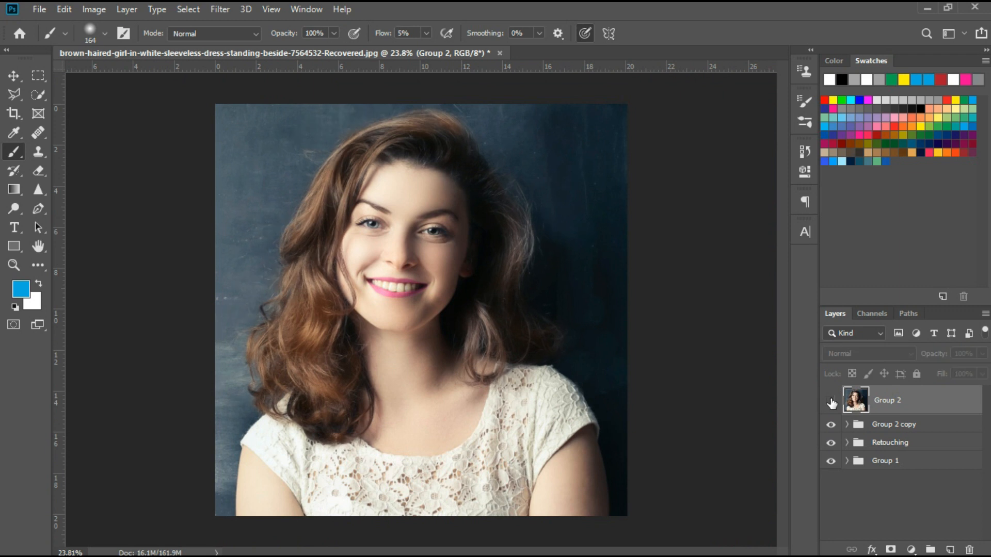
left_click(830, 402)
left_click(831, 402)
left_click(831, 402)
left_click(830, 402)
left_click(831, 401)
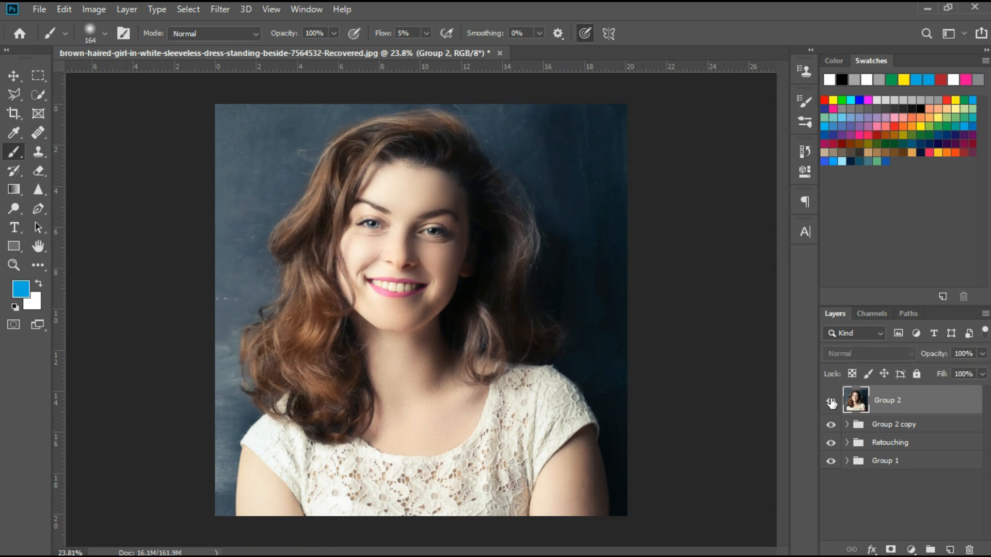
left_click(830, 402)
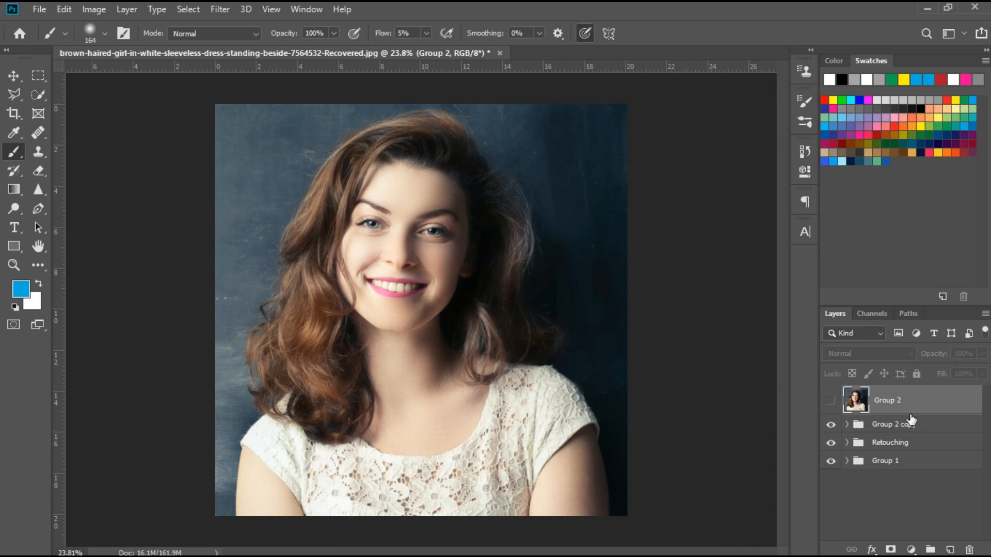
Move the liquified Group 2 layer into the Group 2 copy group and make that layer visible.
left_click_drag(901, 407, 877, 421)
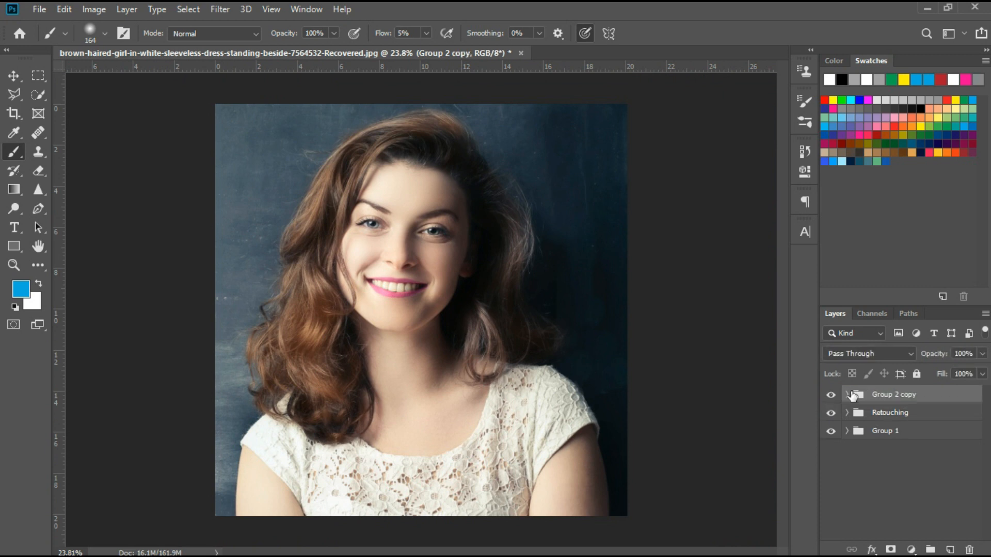
left_click(847, 395)
left_click(831, 419)
left_click(847, 394)
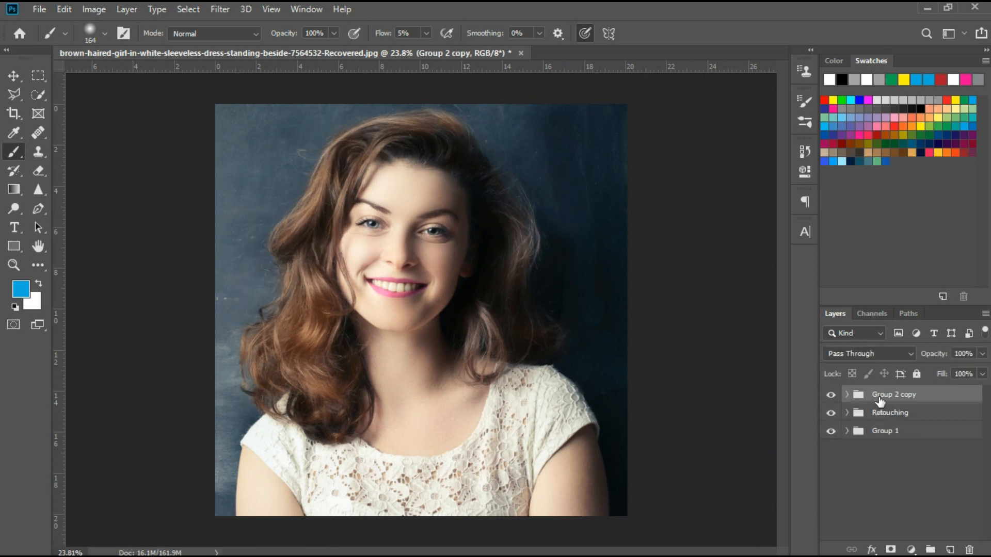
Rename the Group 2 copy group as Retouching 4 and move it into the Retouching group.
double_click(883, 397)
key("Return")
left_click_drag(892, 397, 893, 411)
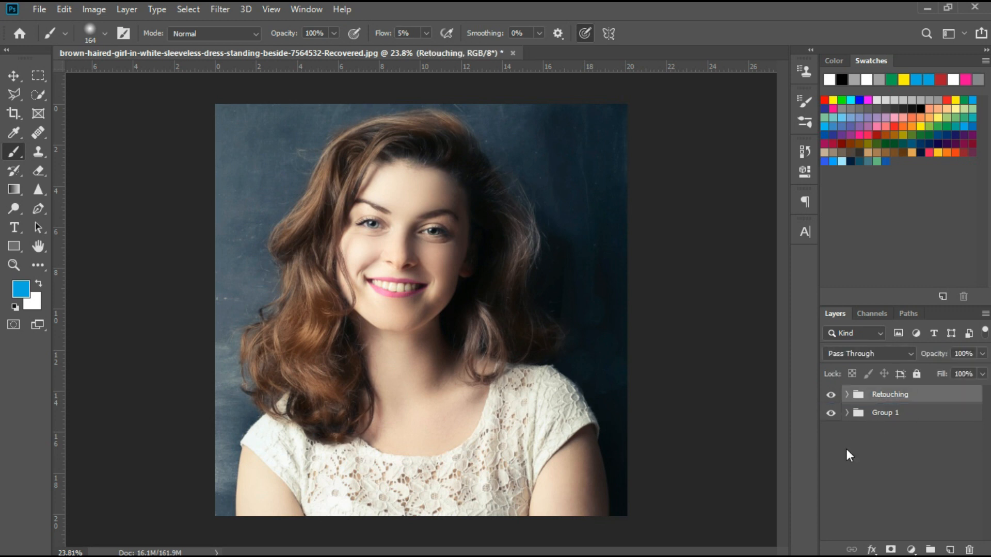
Expand the Retouching group, hide its four subgroups and show them again in order from Retouching 01 to Retouching 4 to compare the stages.
left_click(846, 395)
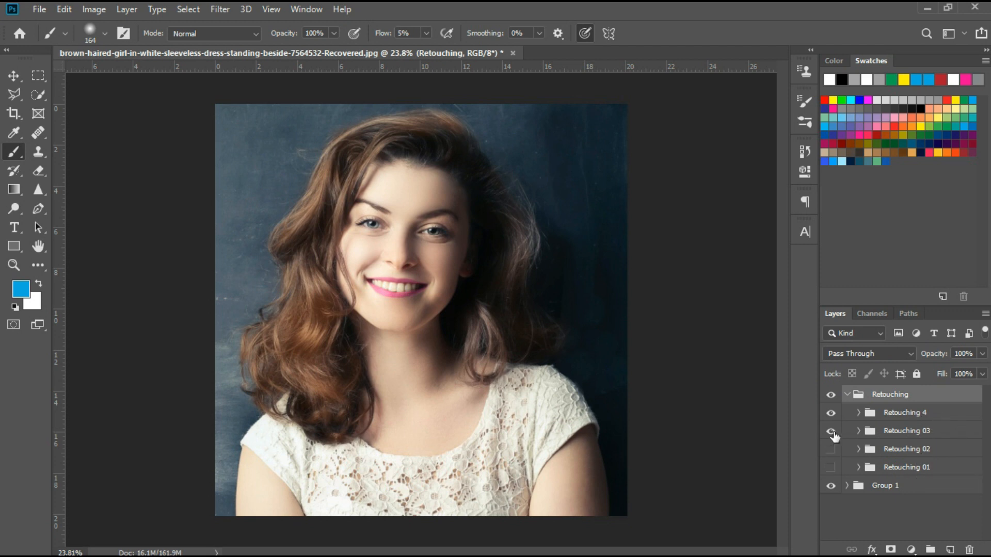
left_click(831, 413)
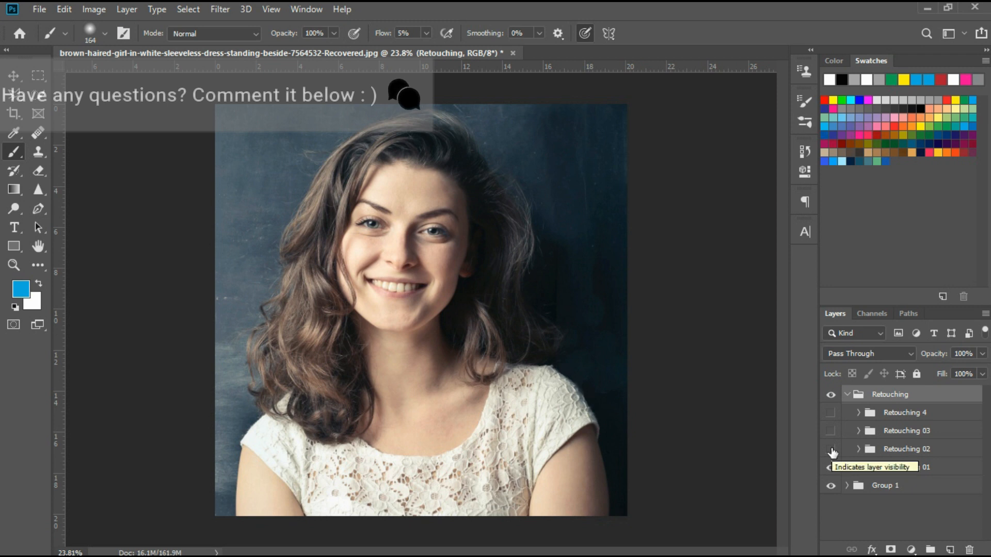
left_click(830, 450)
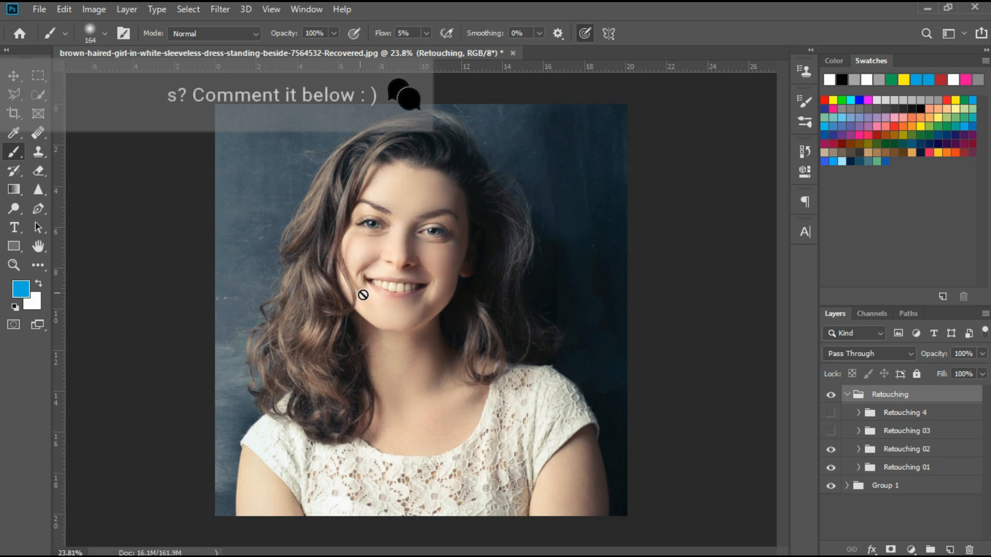
left_click(831, 431)
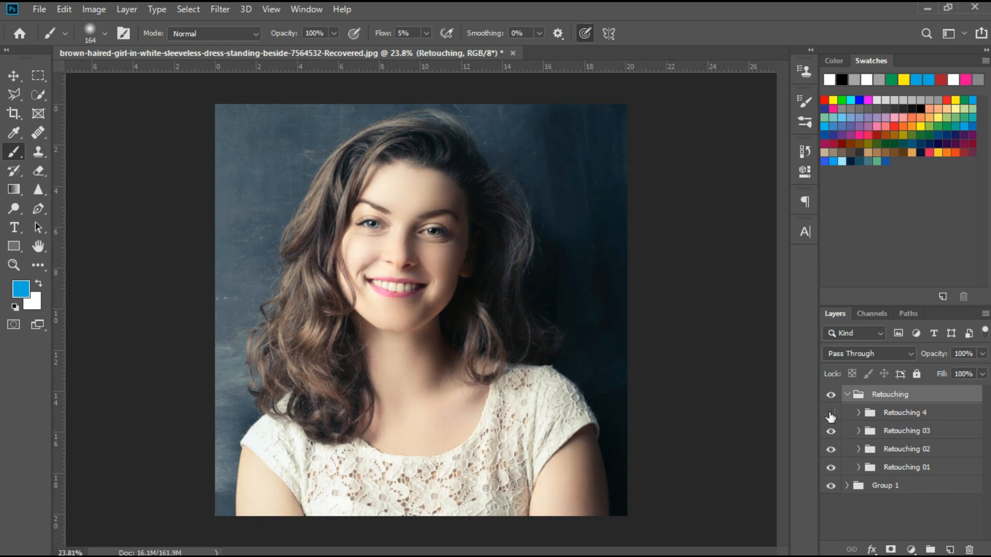
left_click(831, 413)
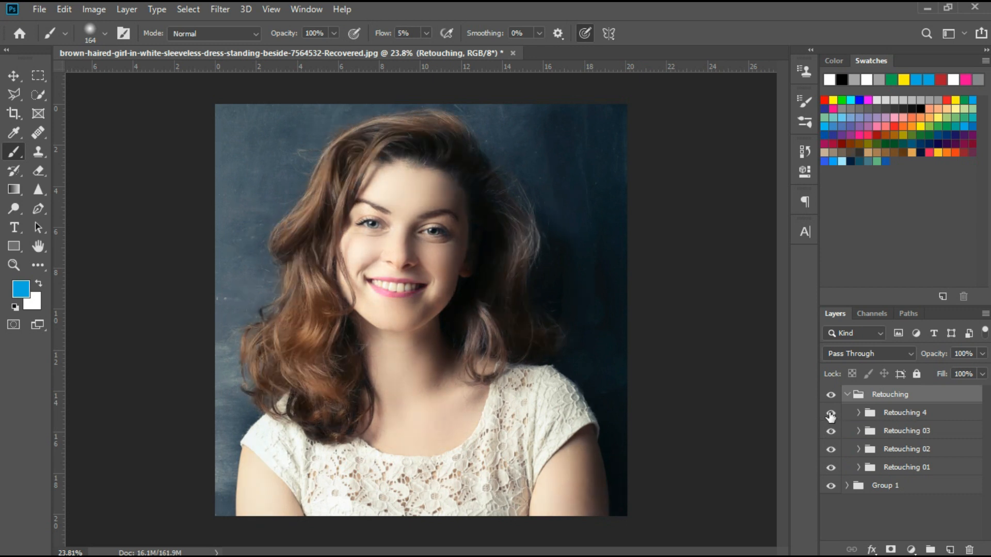